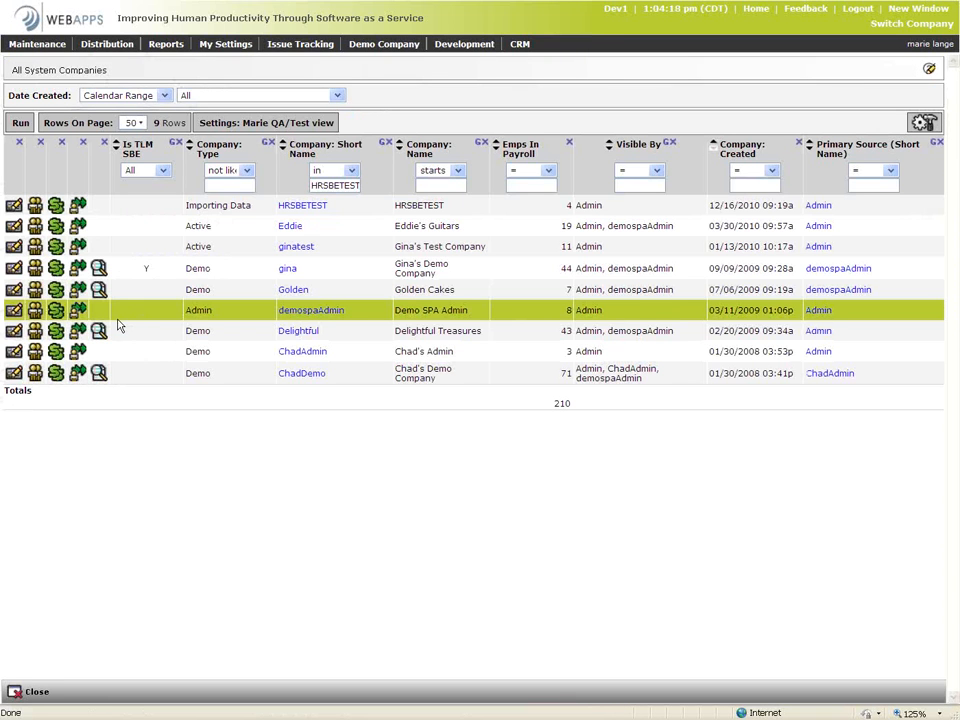
Log into the ginatest company's payroll account from the All System Companies list
click(77, 252)
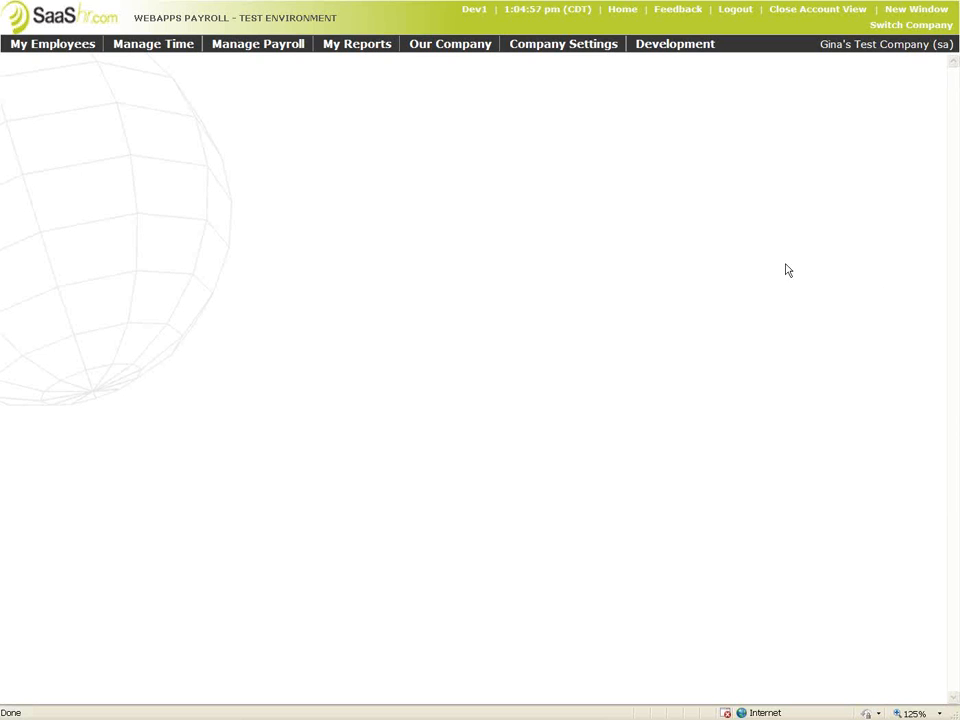
click(583, 58)
Go to Company Settings > Payroll Setup > Earnings Codes
mouse_move(583, 116)
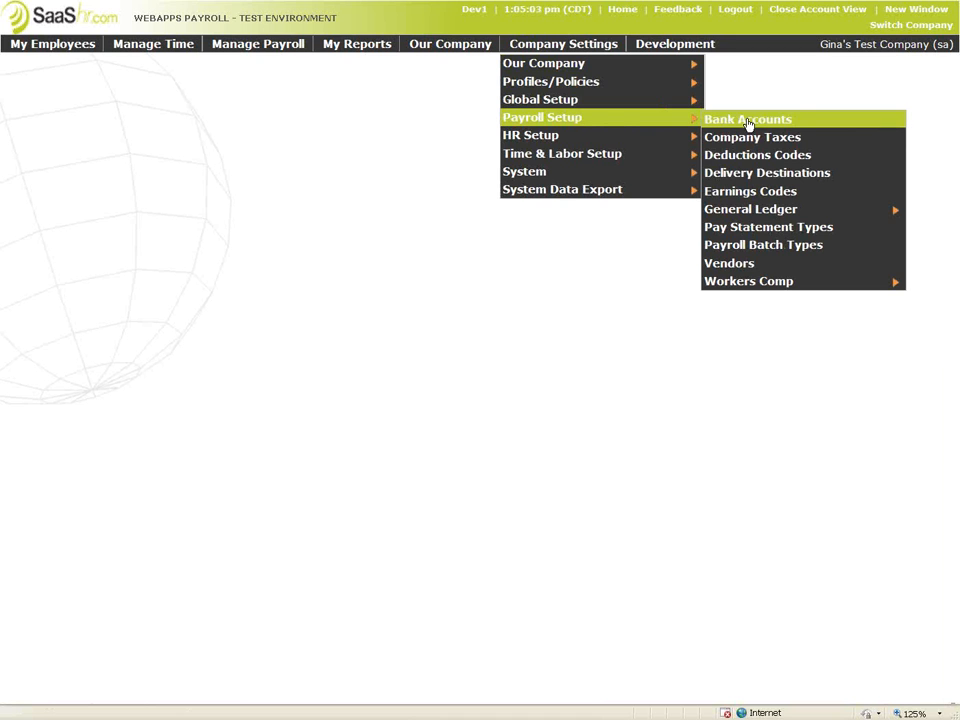
click(747, 199)
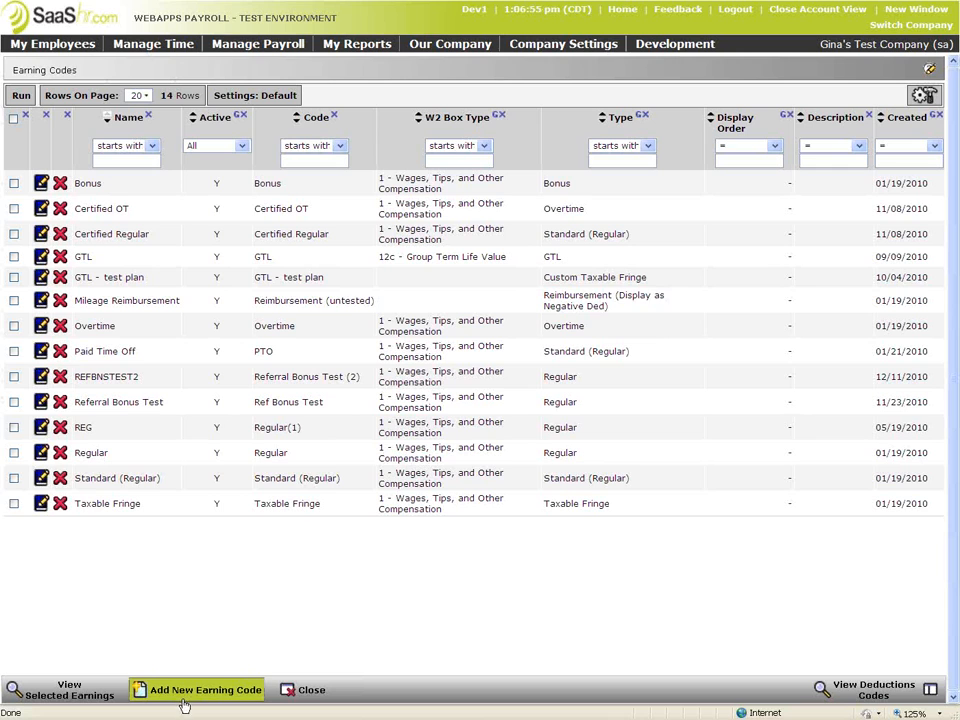
Submit a certified Overtime earning code with category cp and 2.00 multiplier; it's rejected
click(190, 692)
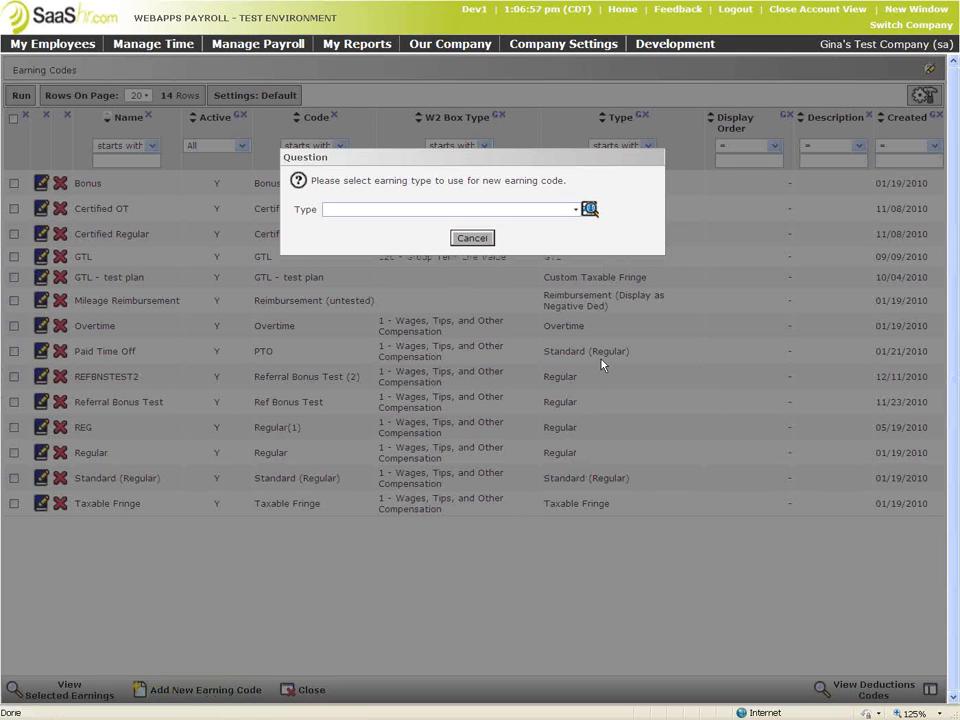
click(575, 210)
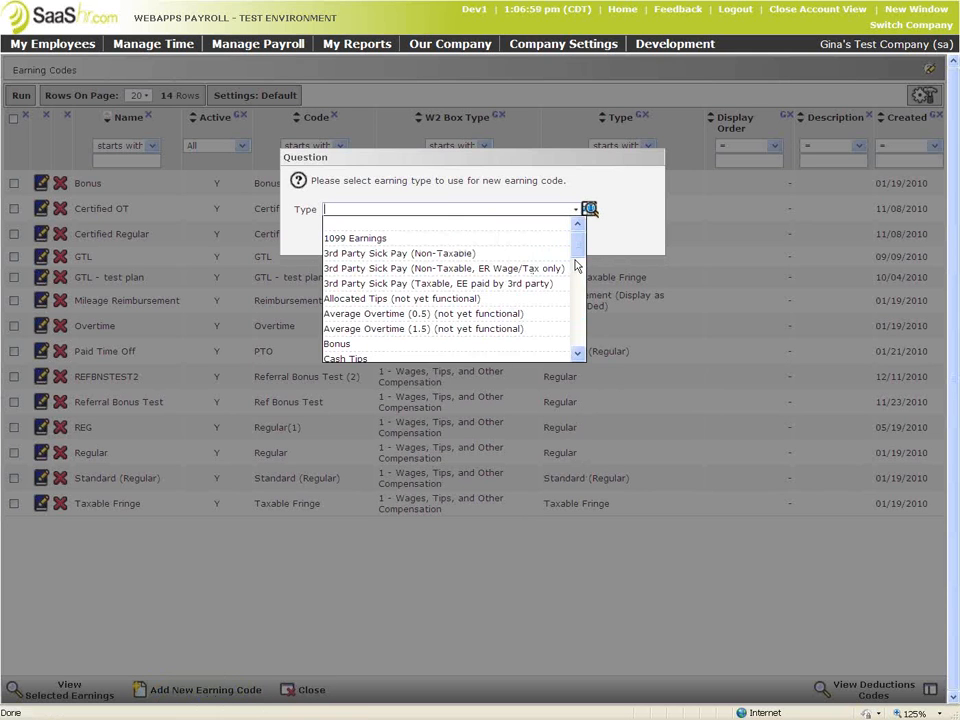
drag(579, 261, 580, 316)
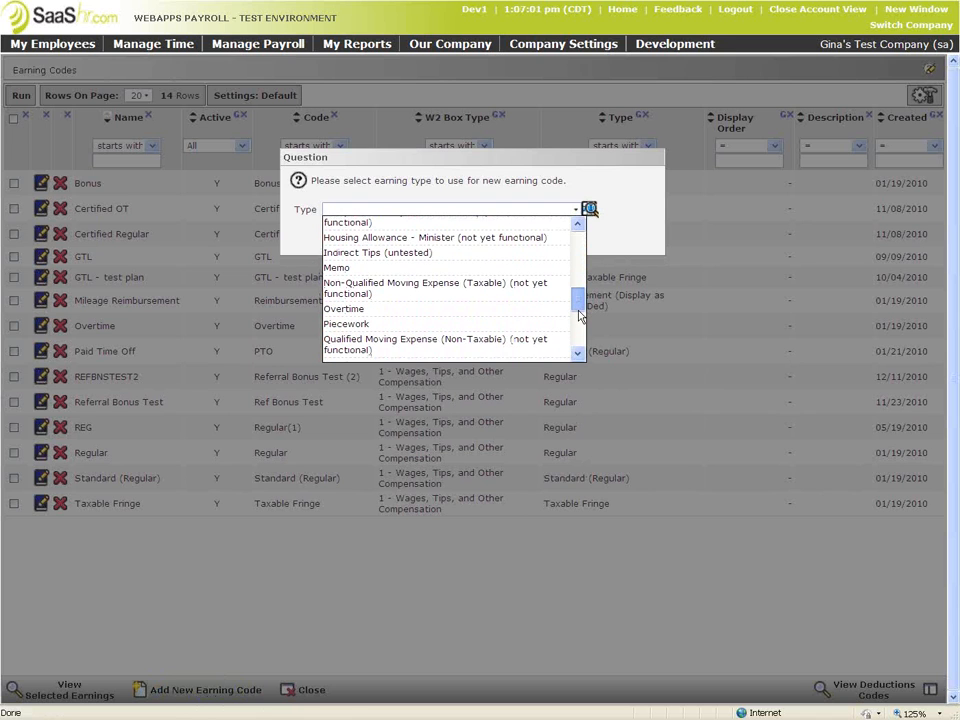
click(376, 310)
click(409, 401)
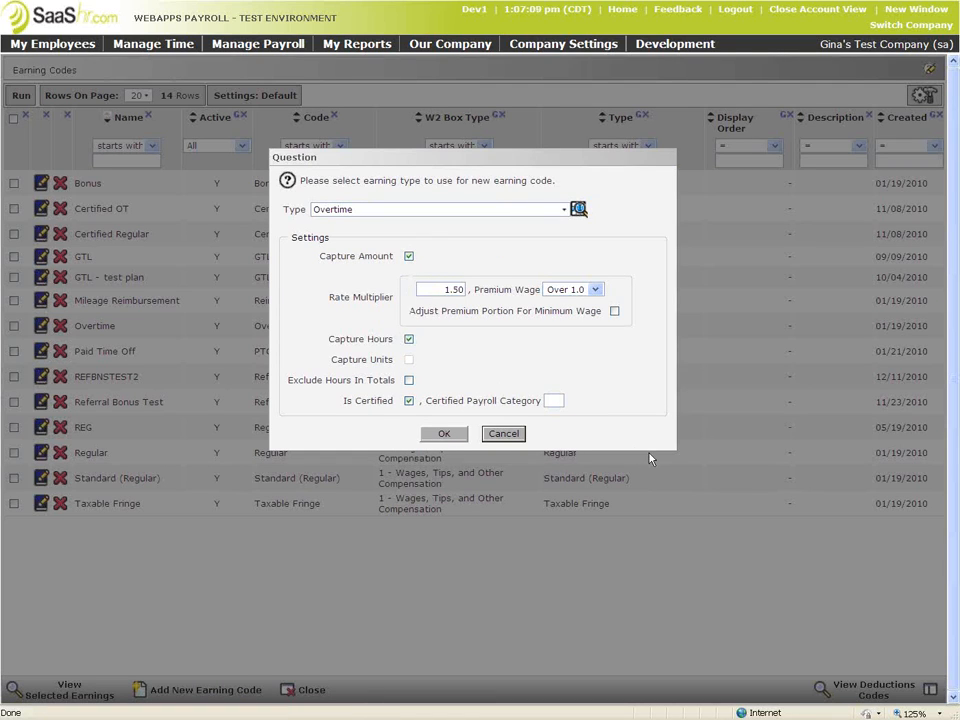
click(556, 400)
text(cp)
drag(429, 289, 468, 296)
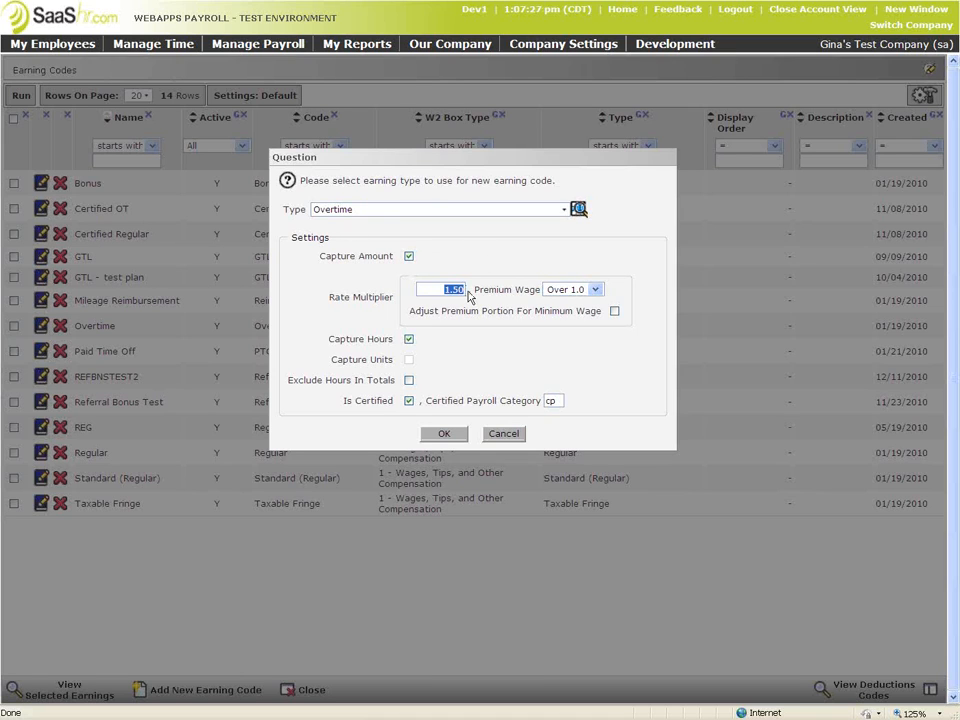
text(2.00)
click(452, 437)
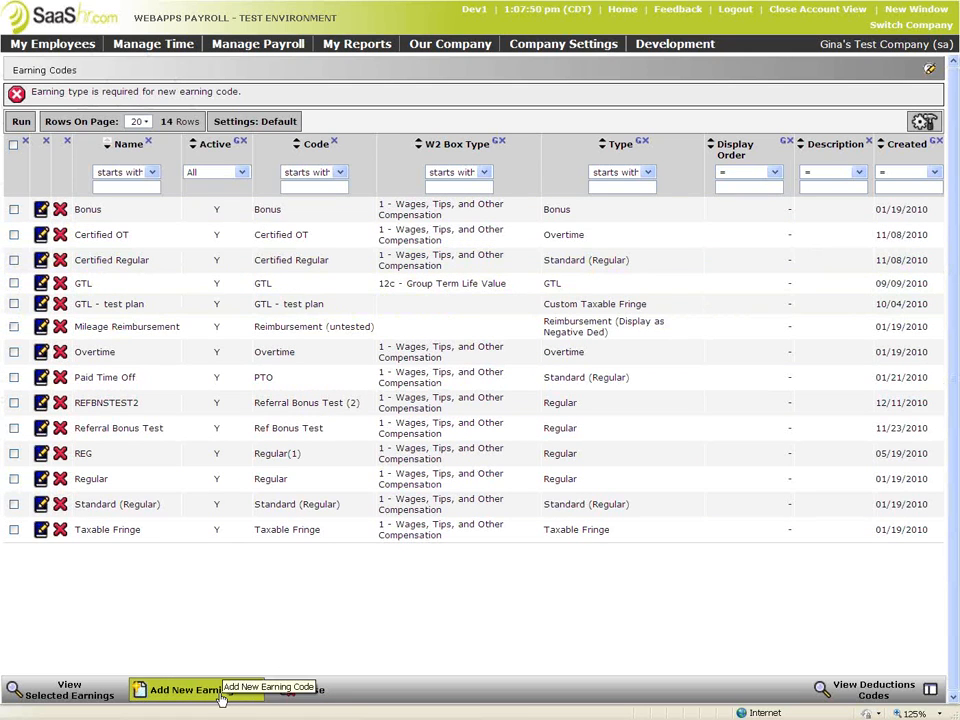
Add a certified Overtime earning with 2.0 rate multiplier and certified payroll category cp
click(221, 698)
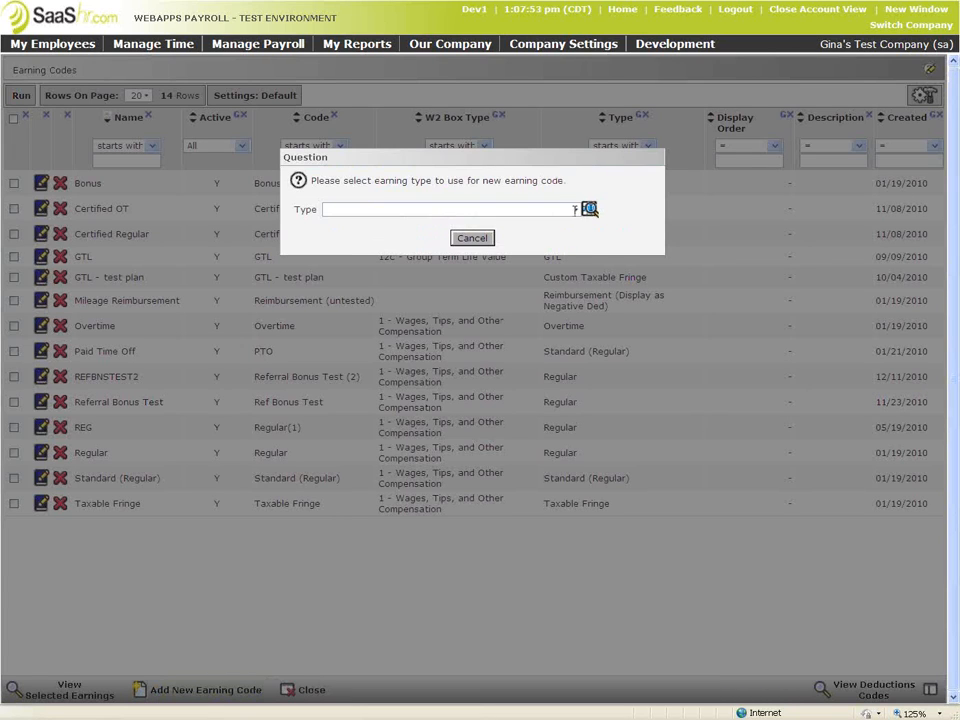
click(576, 210)
drag(579, 255, 581, 310)
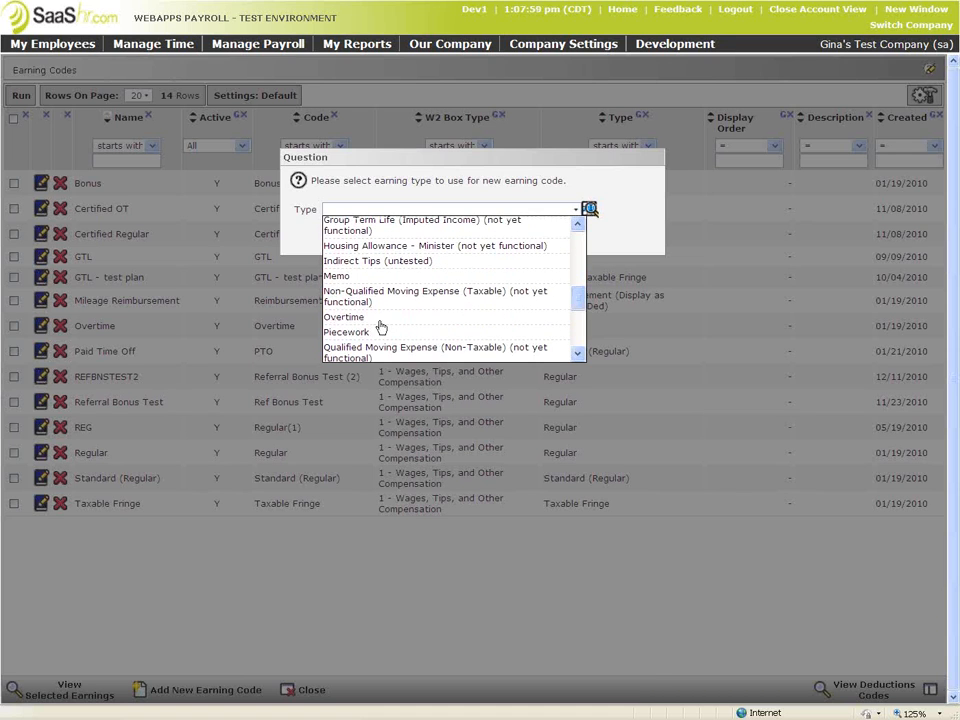
click(365, 317)
double_click(450, 290)
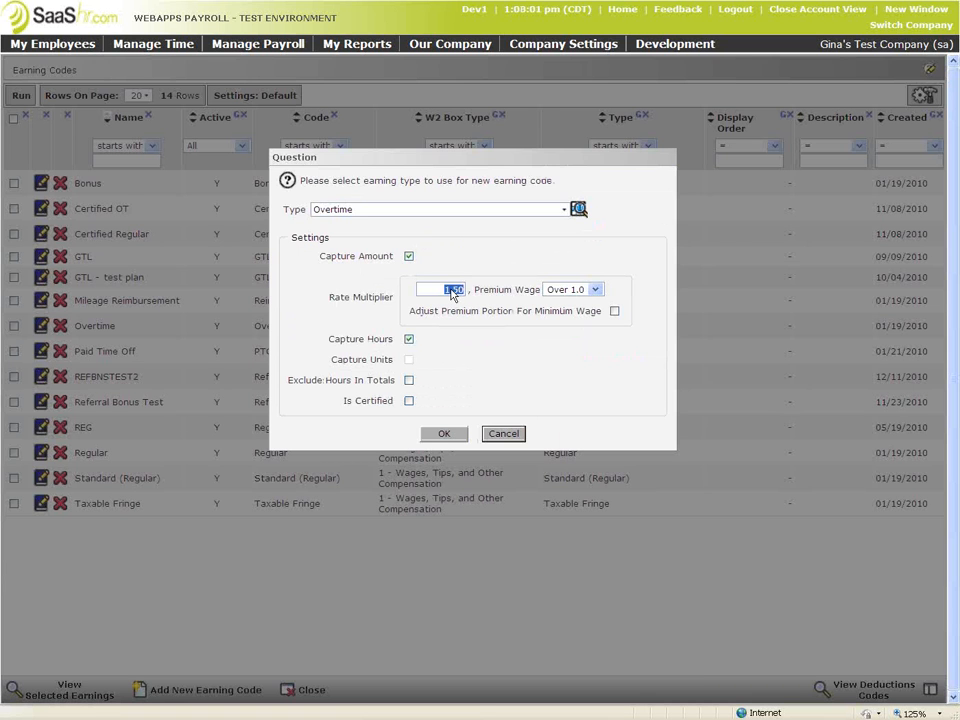
text(2.0)
click(409, 401)
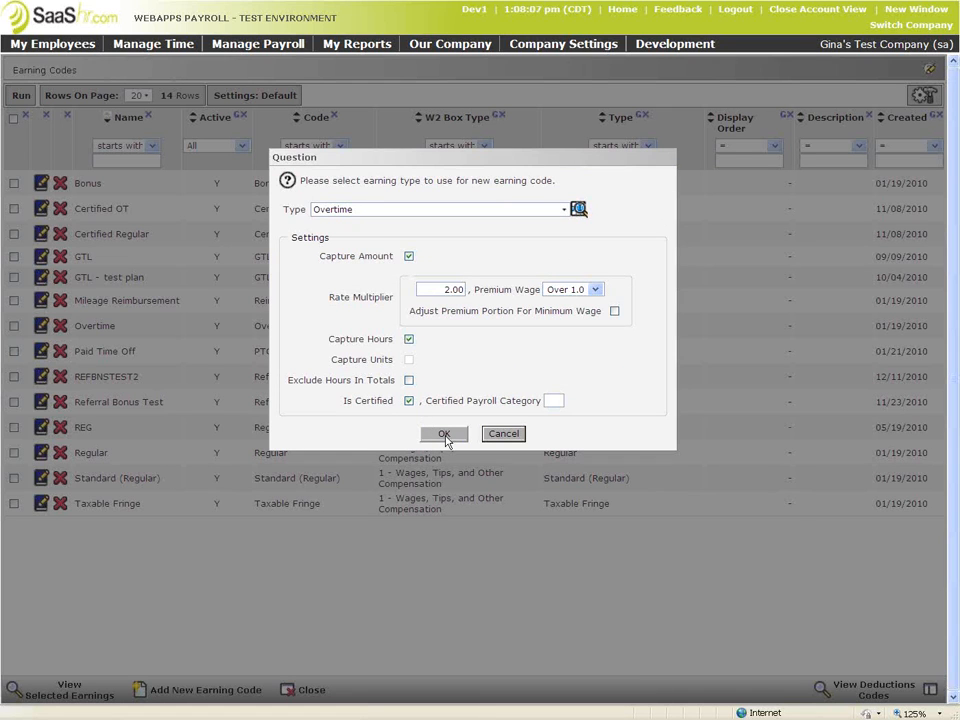
click(445, 436)
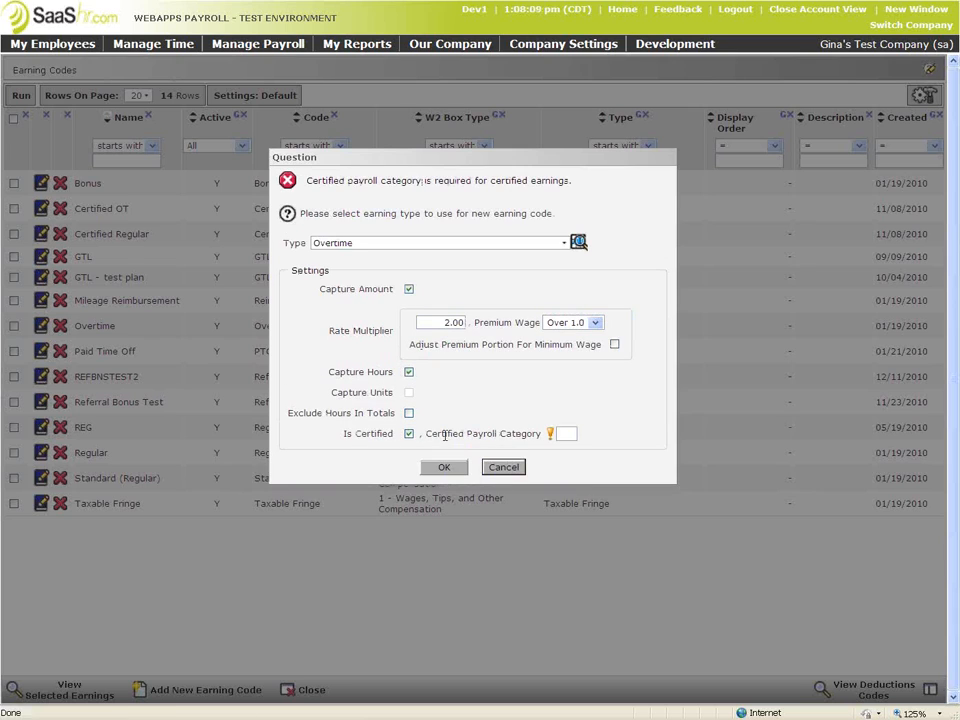
click(569, 434)
text(cp)
click(452, 467)
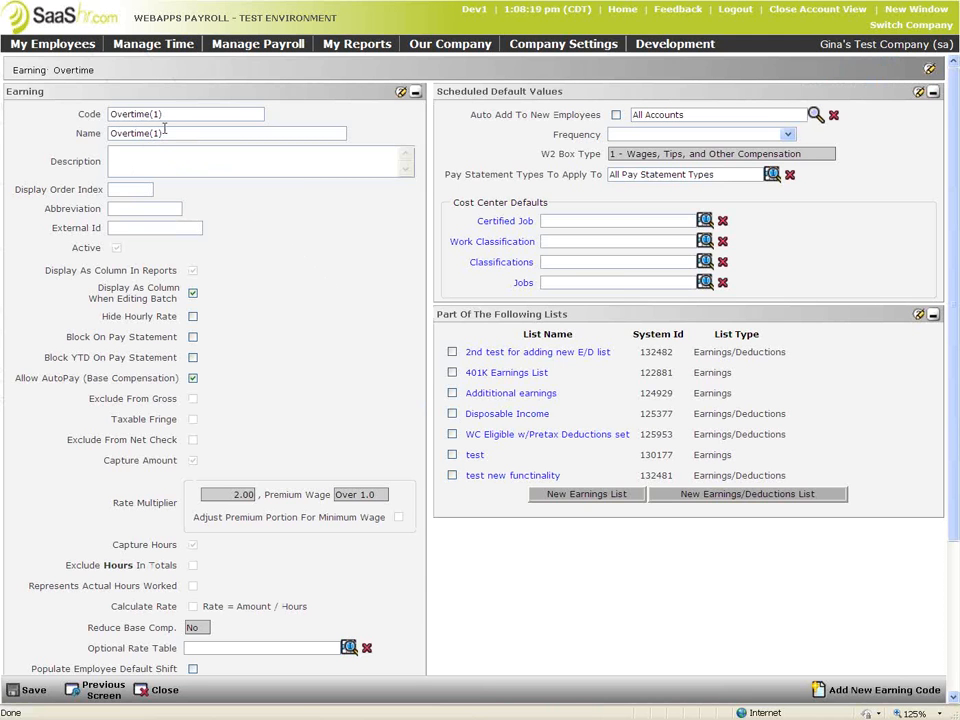
Set the Overtime(1) earning's code to 'Certified Double Pay' and name to 'CP Double Pay'
double_click(125, 116)
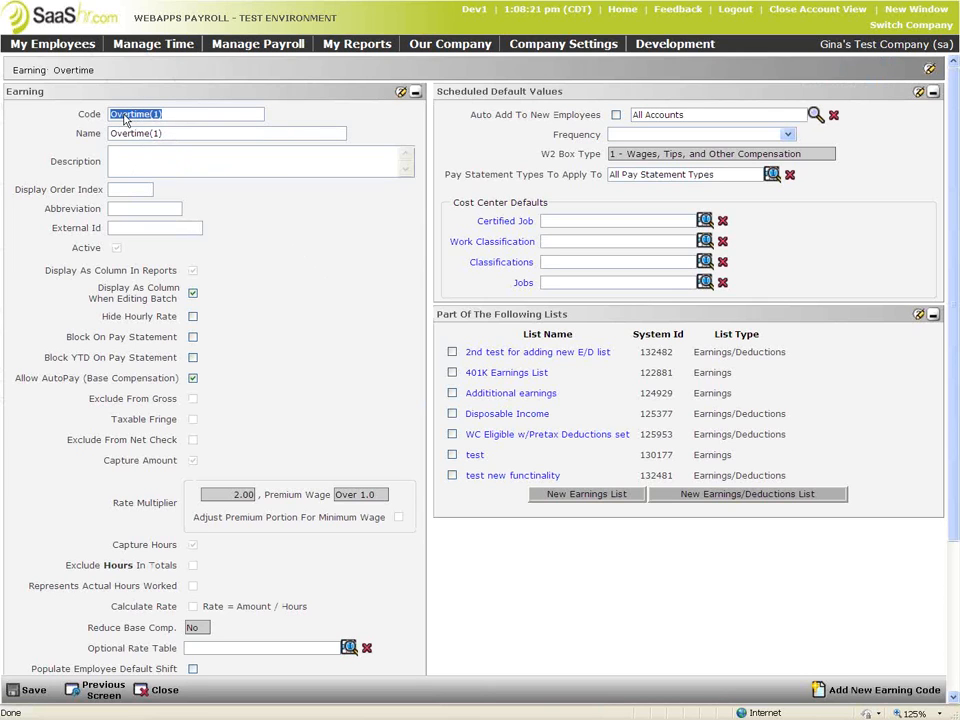
text(Certife)
key(BackSpace)
text(ied)
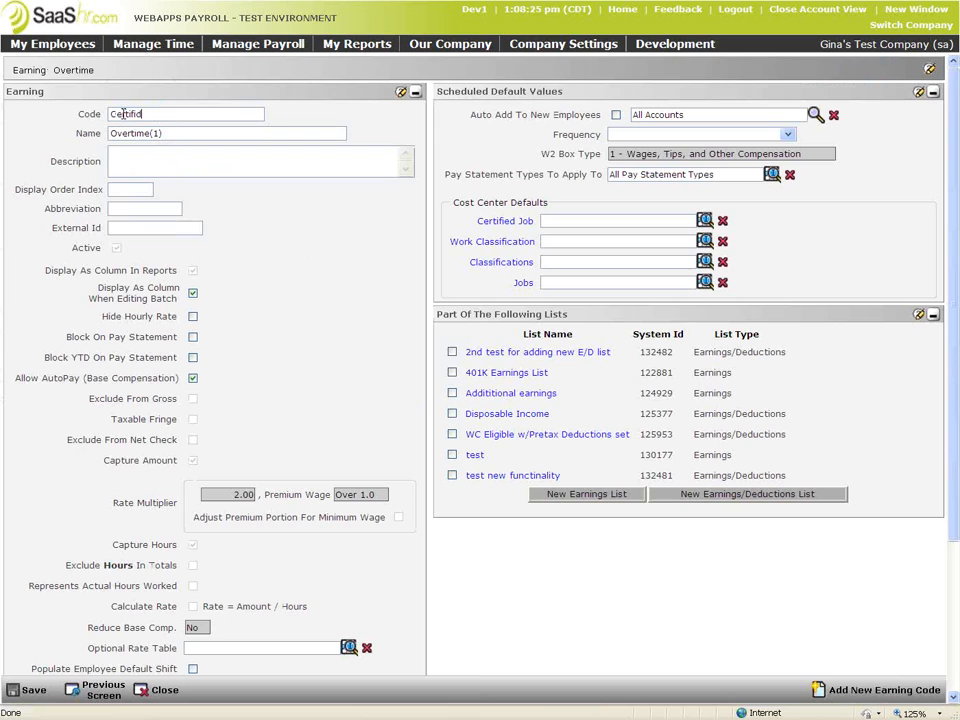
text( Double )
text(Entry)
key(BackSpace)
key(BackSpace)
key(BackSpace)
key(BackSpace)
key(BackSpace)
text(Pay)
key(Tab)
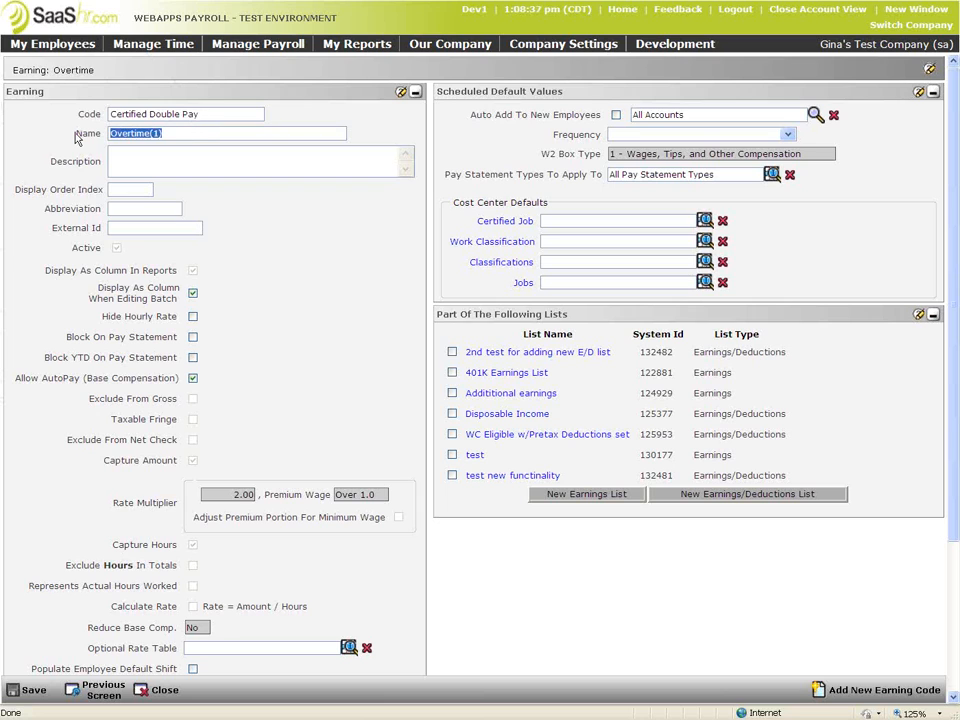
text(CP Double Pay)
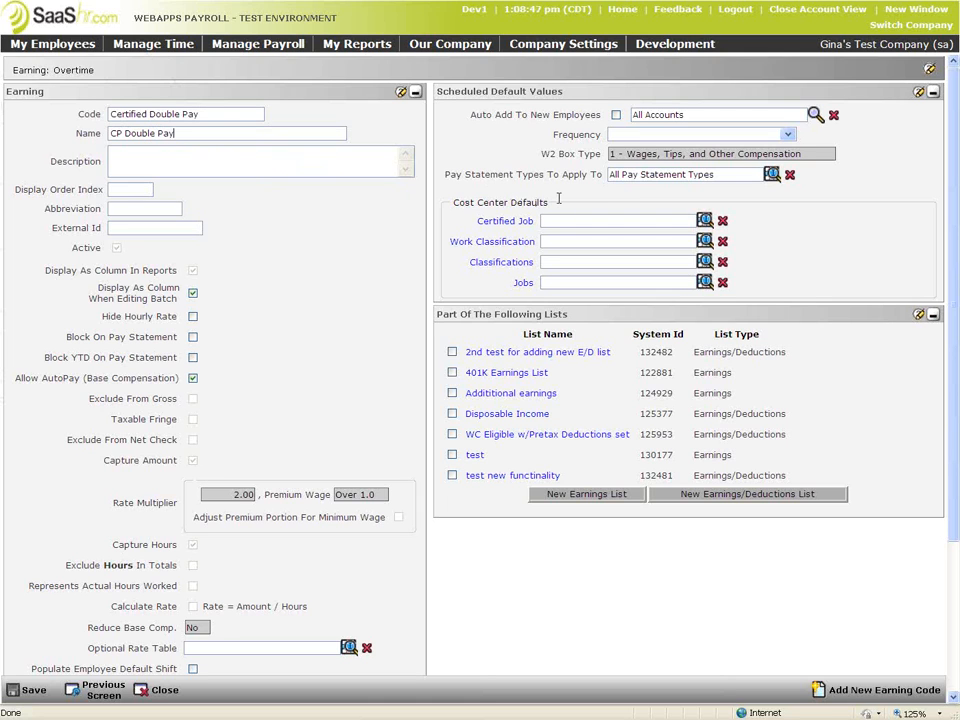
drag(548, 206, 469, 207)
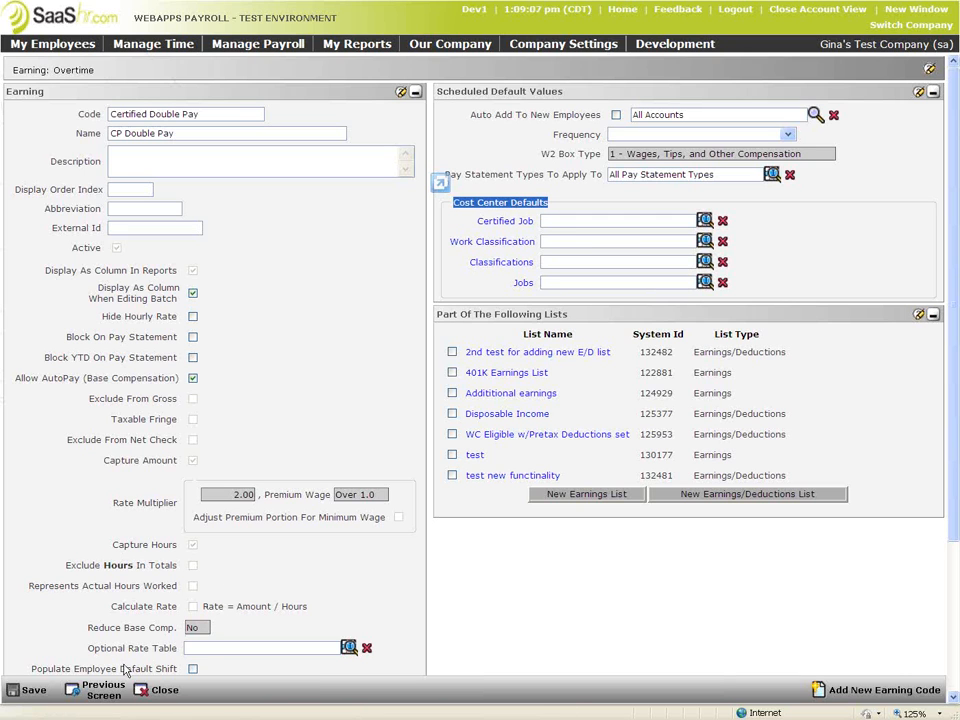
Save the CP Double Pay earning and go back to the Earning Codes list
click(30, 690)
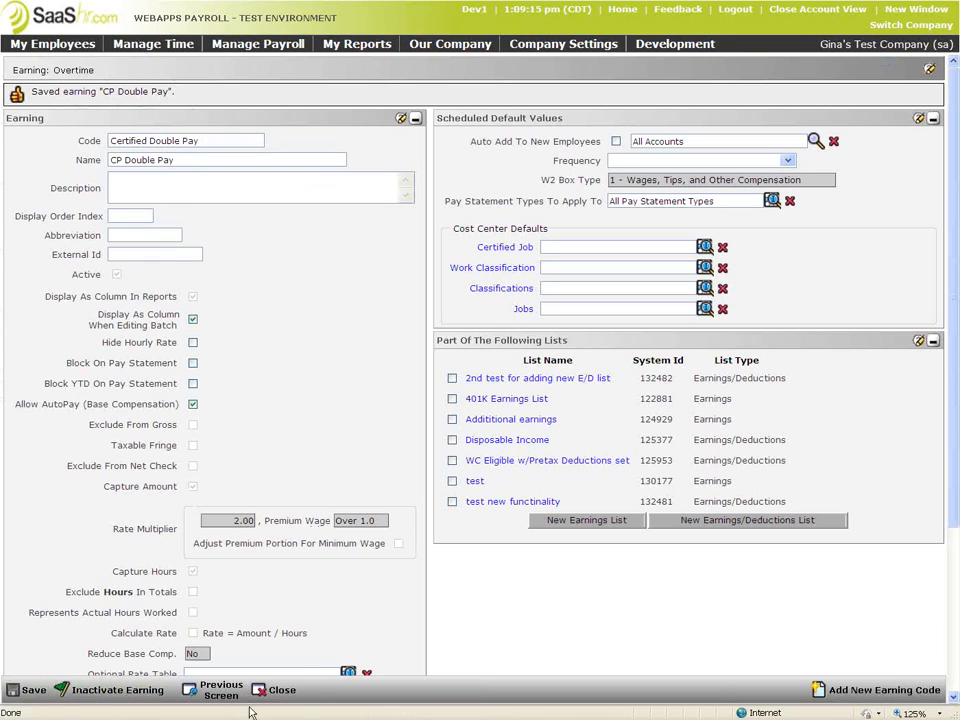
click(222, 690)
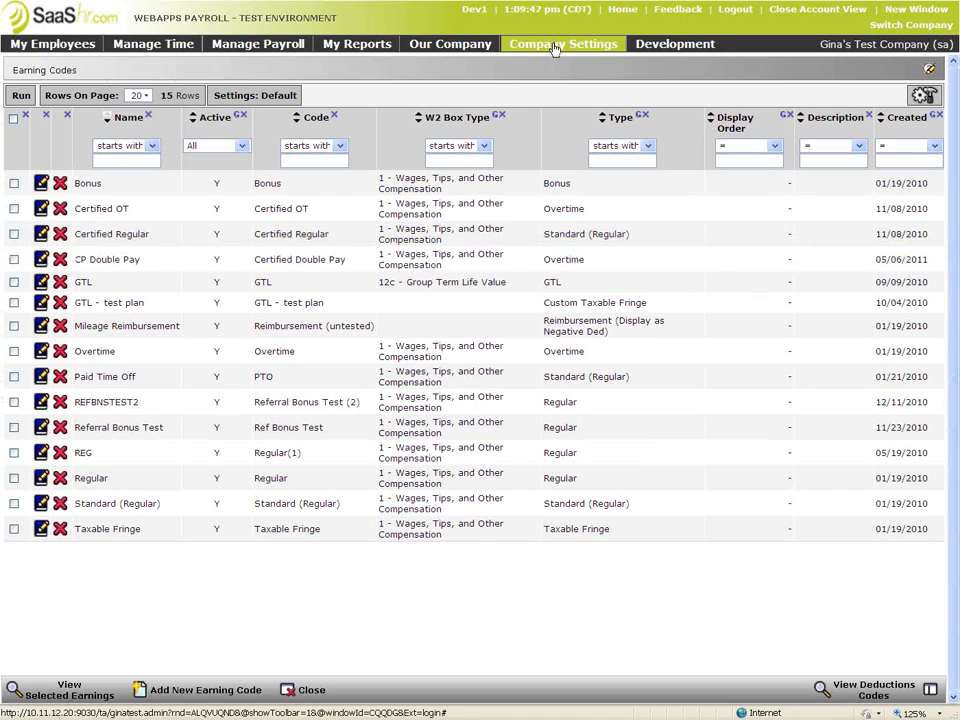
click(554, 46)
On Company Setup, keep Certified Work Classification defined by Work Classification
mouse_move(555, 101)
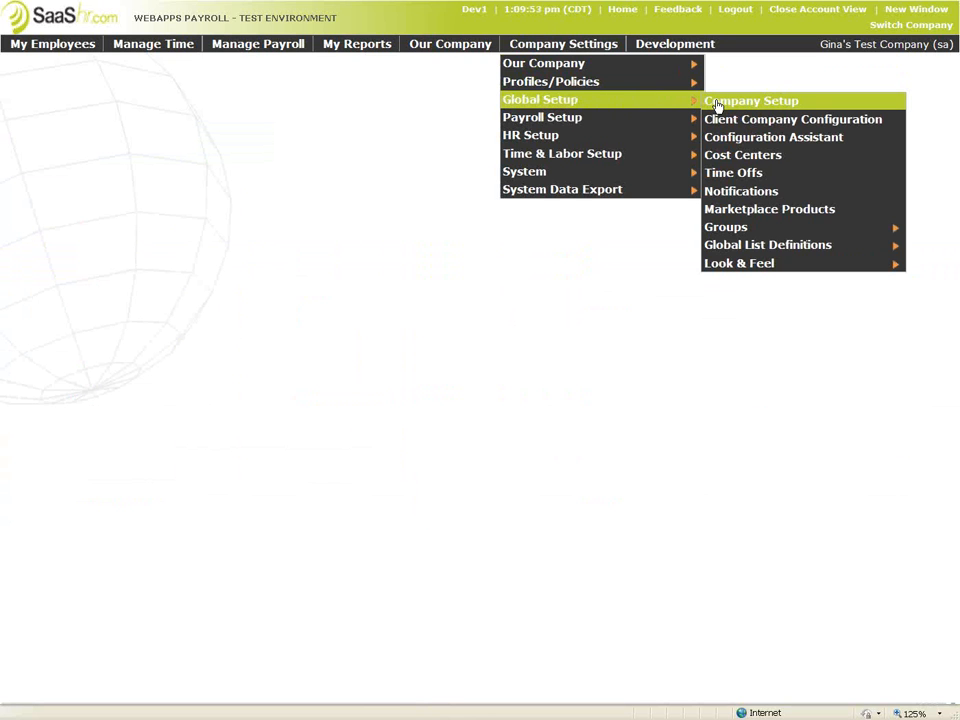
click(717, 105)
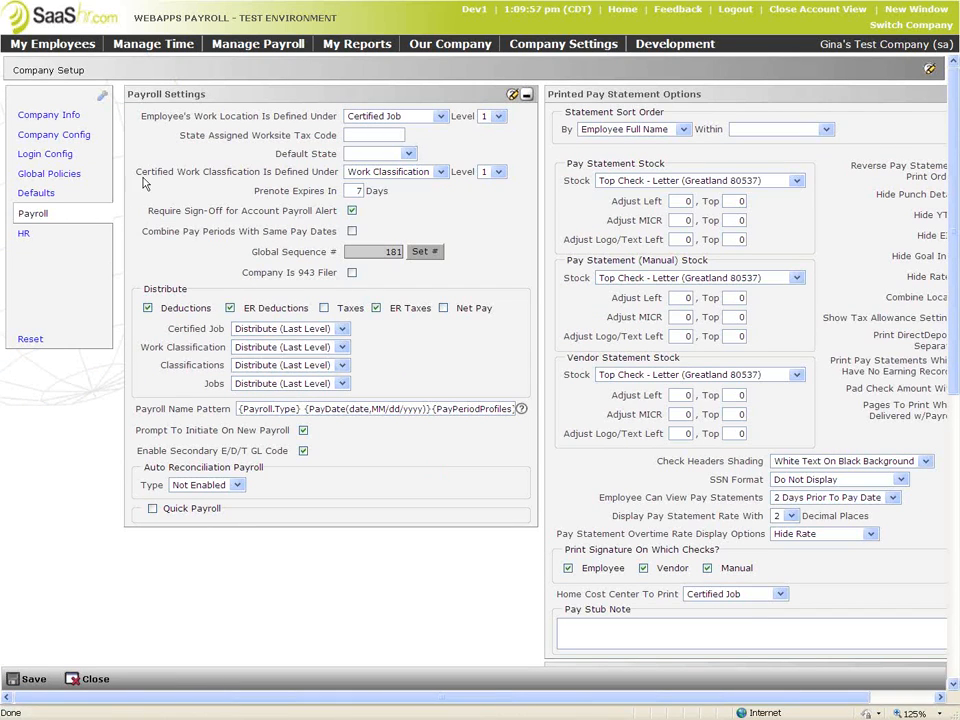
drag(138, 176, 500, 176)
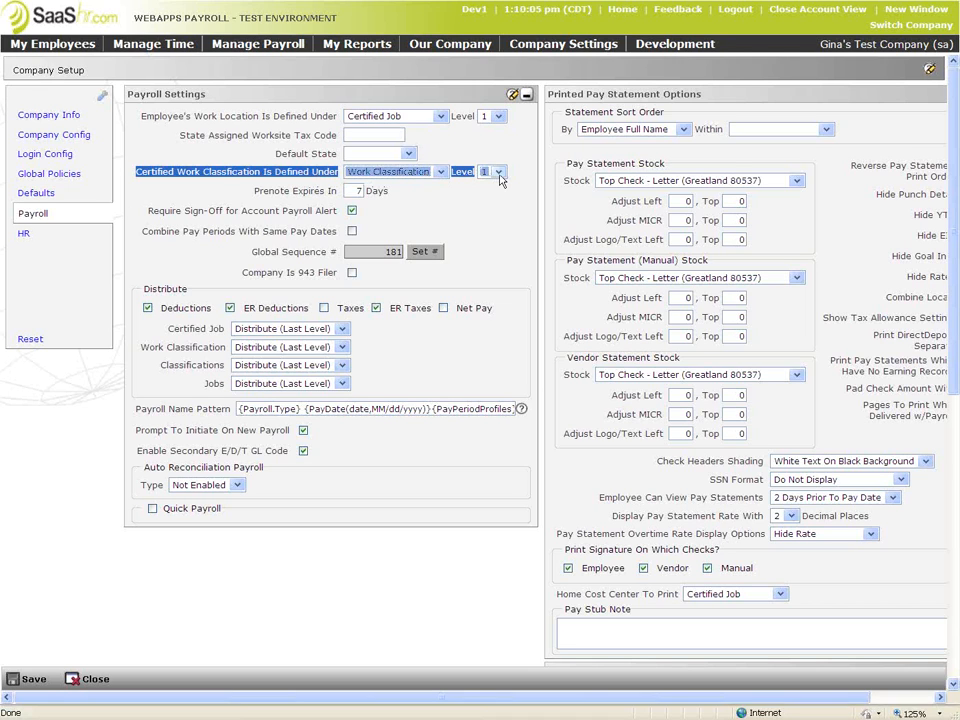
click(452, 193)
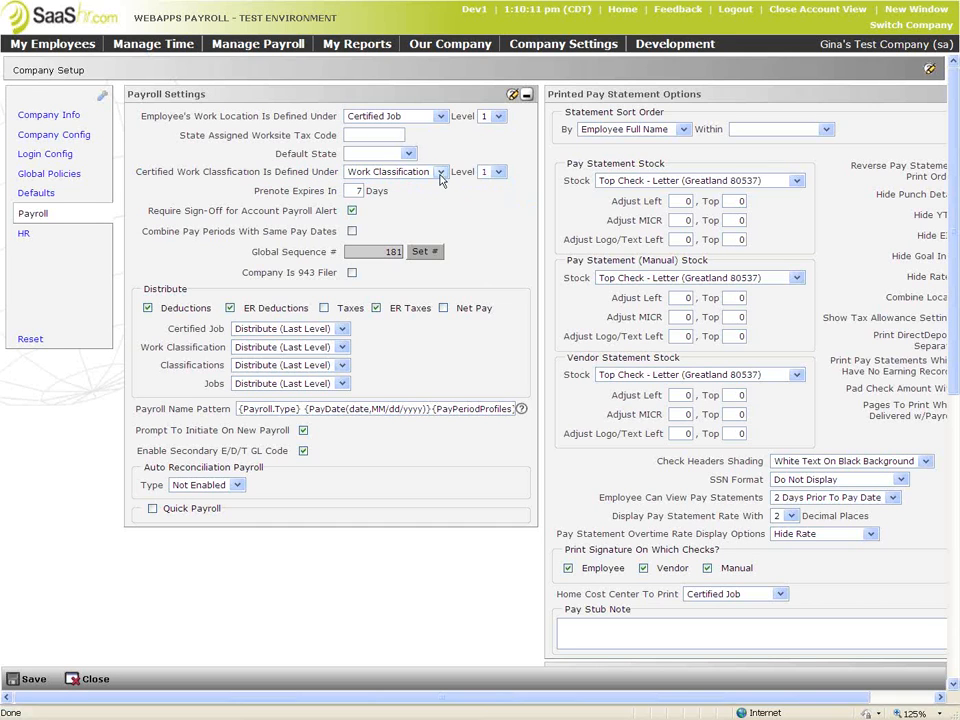
click(440, 174)
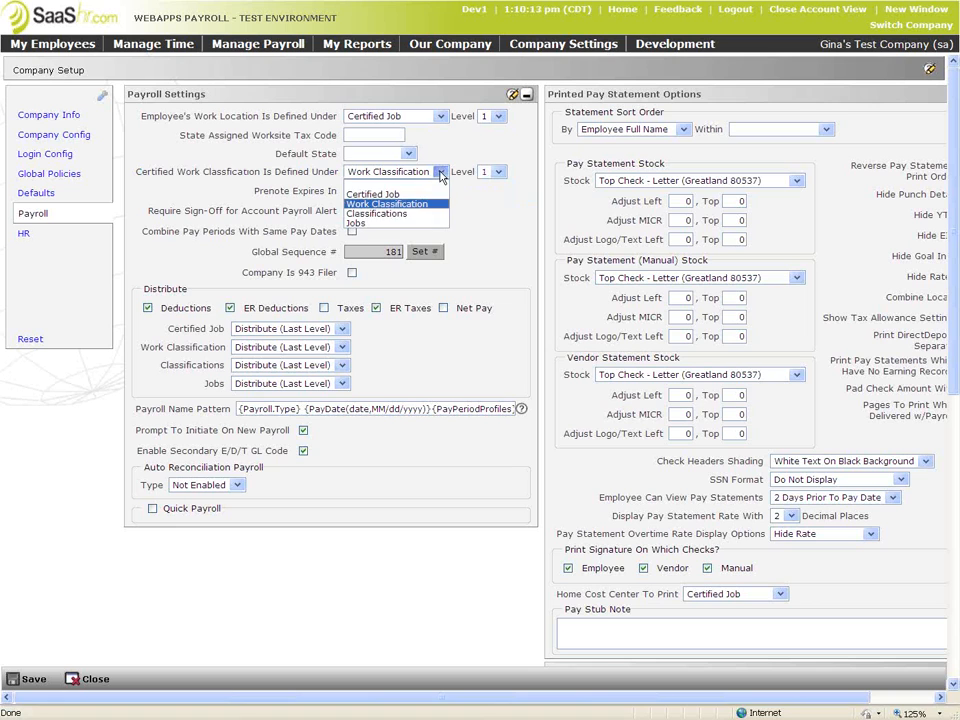
click(441, 173)
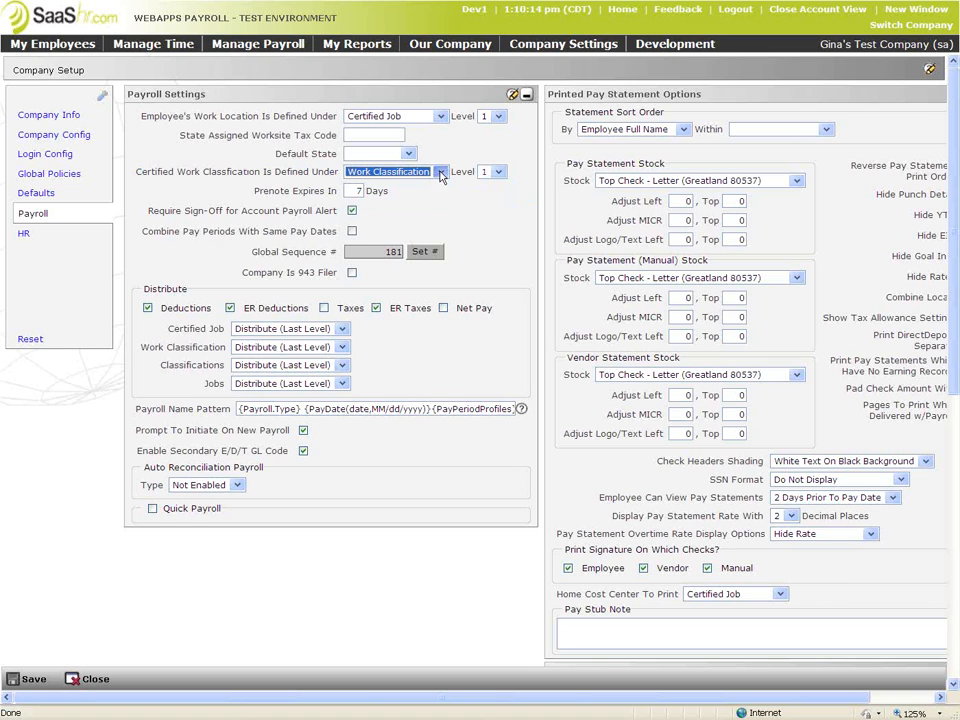
click(498, 173)
click(440, 174)
click(440, 175)
Highlight the Certified Work Classification label, then bring up Company Settings > Global Setup
triple_click(204, 94)
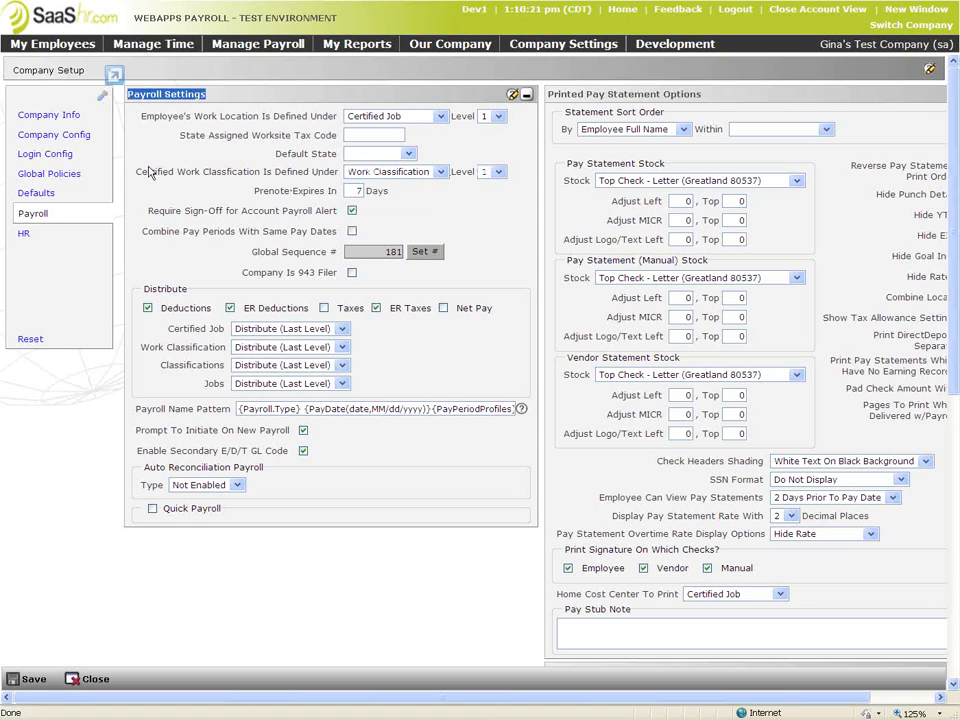
drag(136, 174, 279, 184)
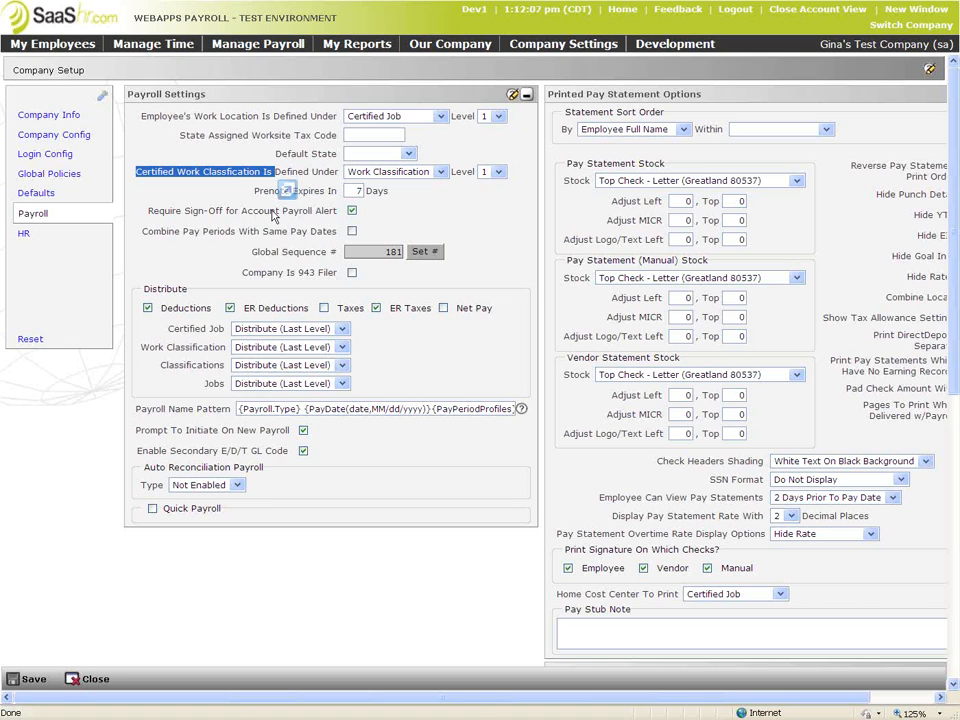
click(563, 49)
mouse_move(569, 107)
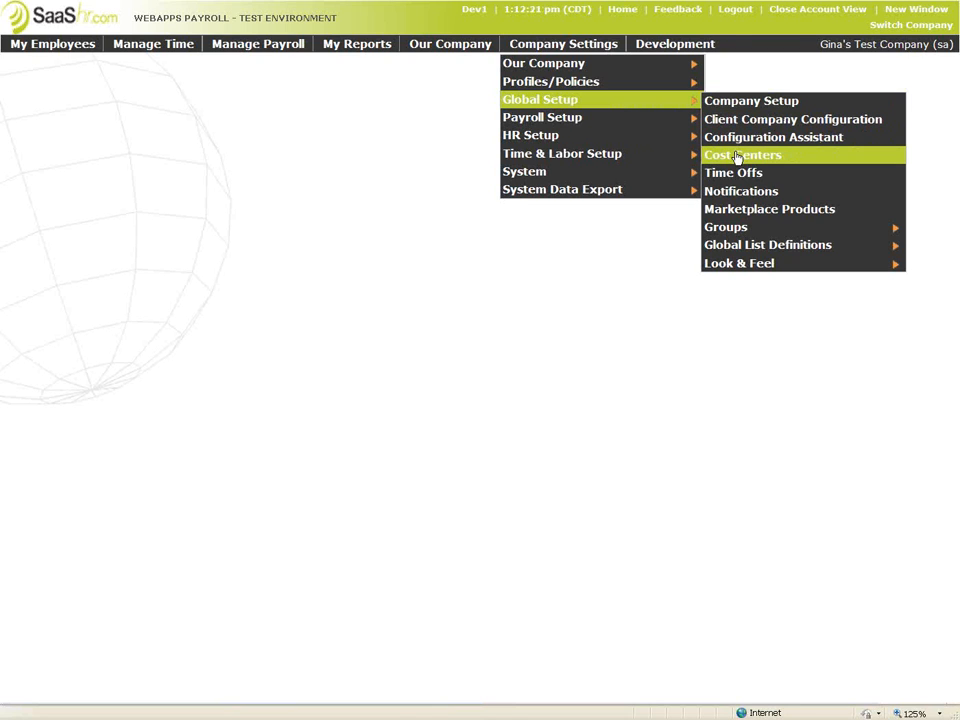
Go to Company Setup's Company Config section listing the cost center trees
click(739, 103)
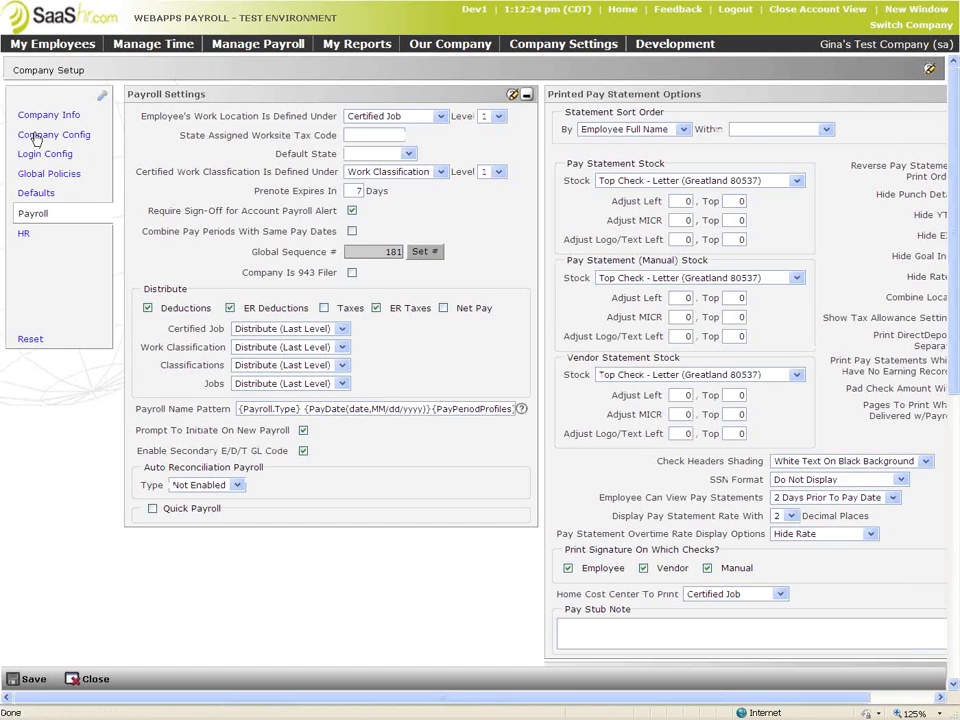
click(34, 134)
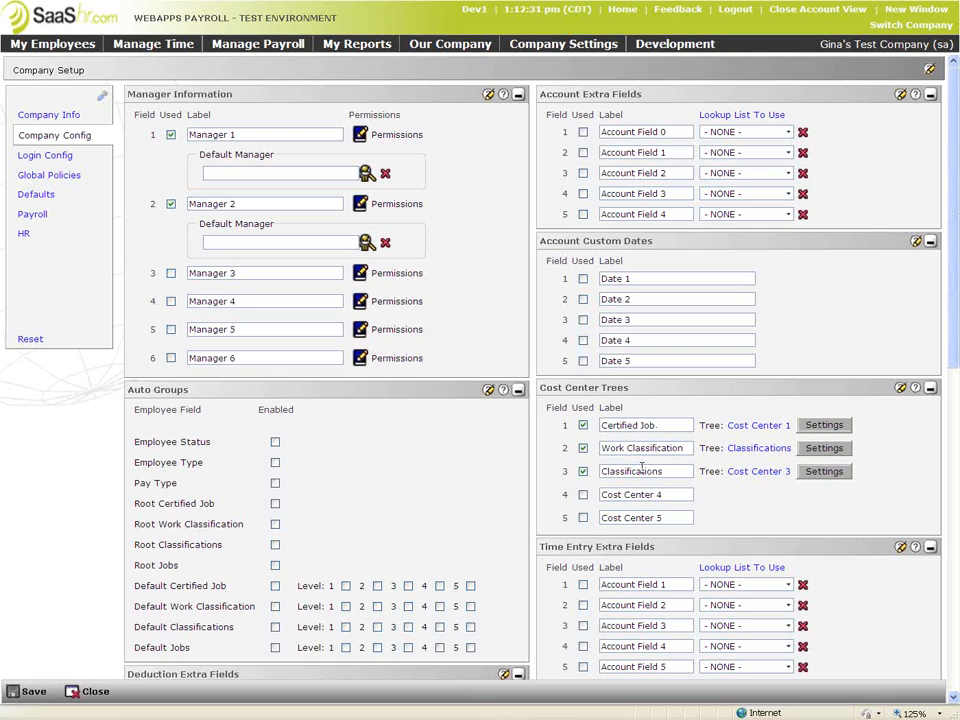
click(826, 430)
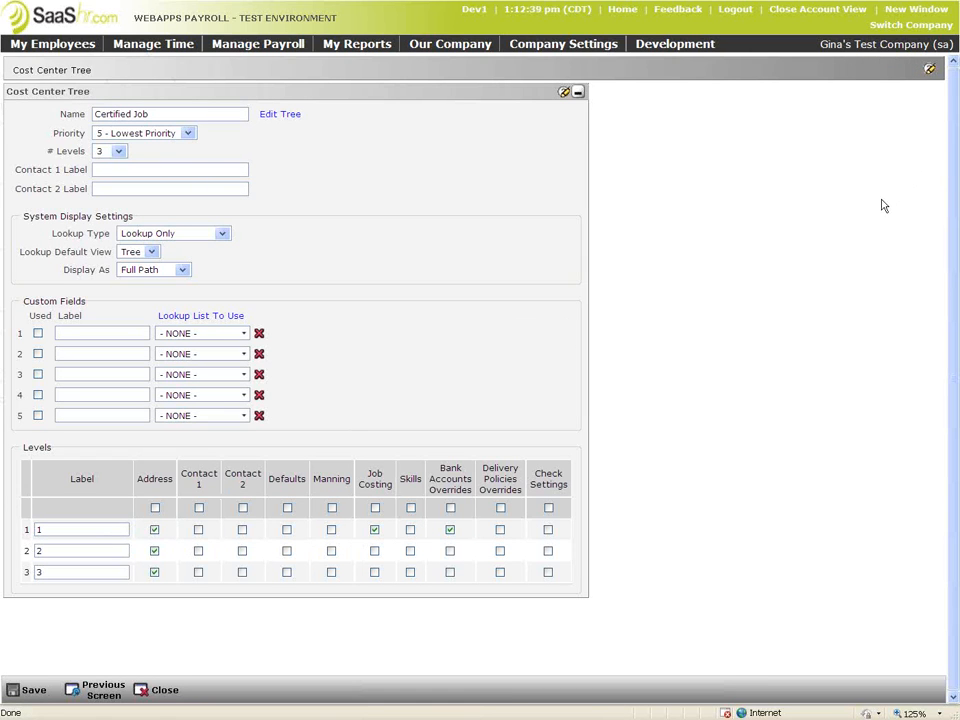
drag(160, 492, 157, 572)
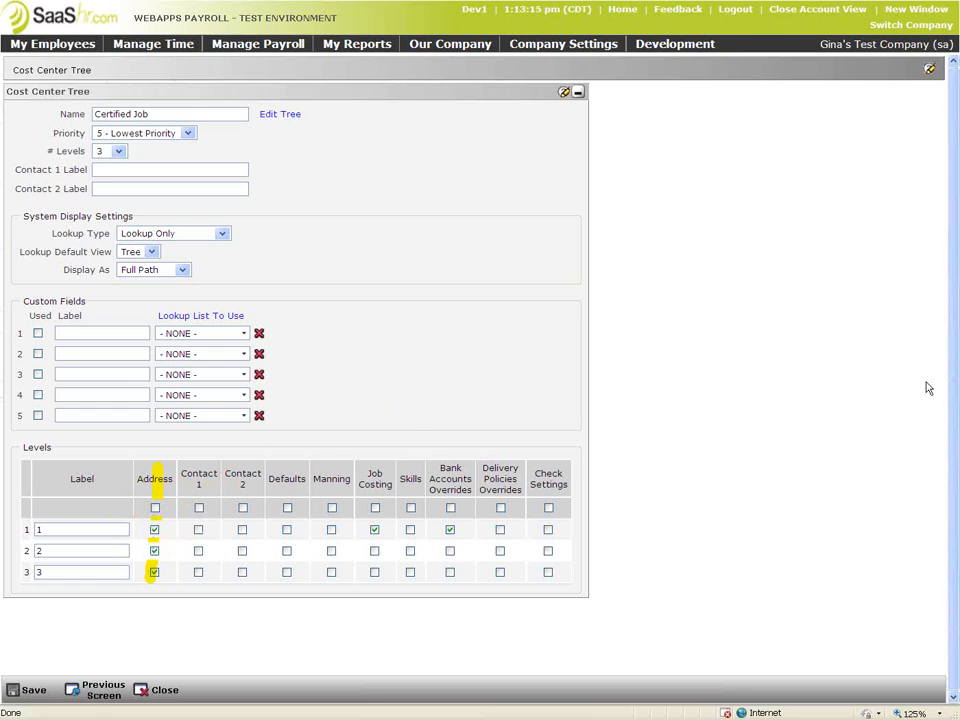
click(96, 689)
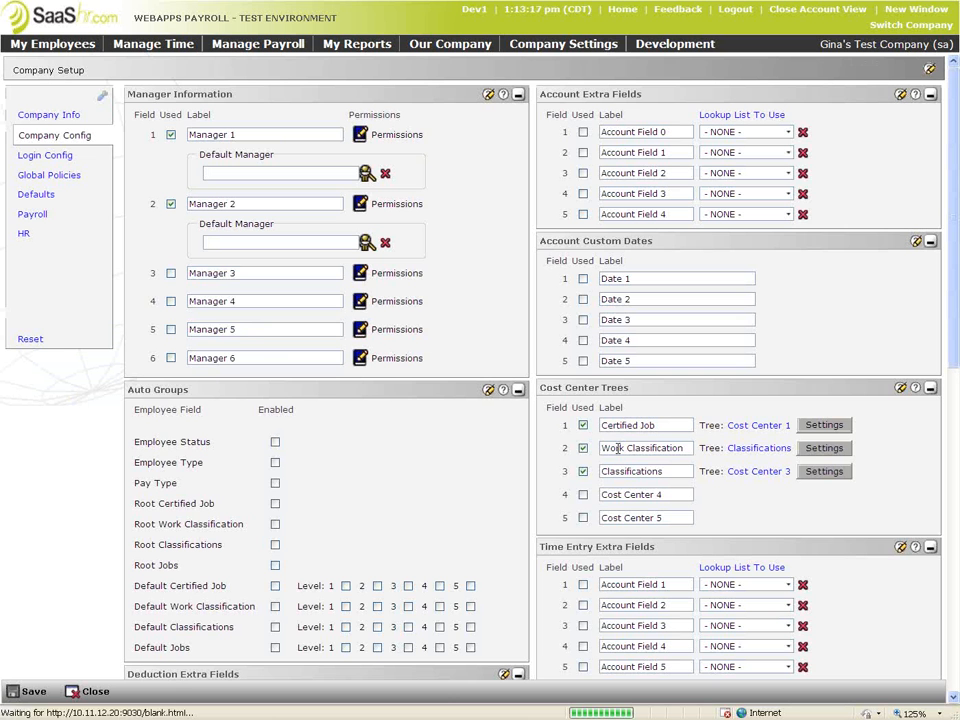
Open Certified test in the Cost Center 1 tree and inspect its CRT abbreviation and Visible setting
click(754, 426)
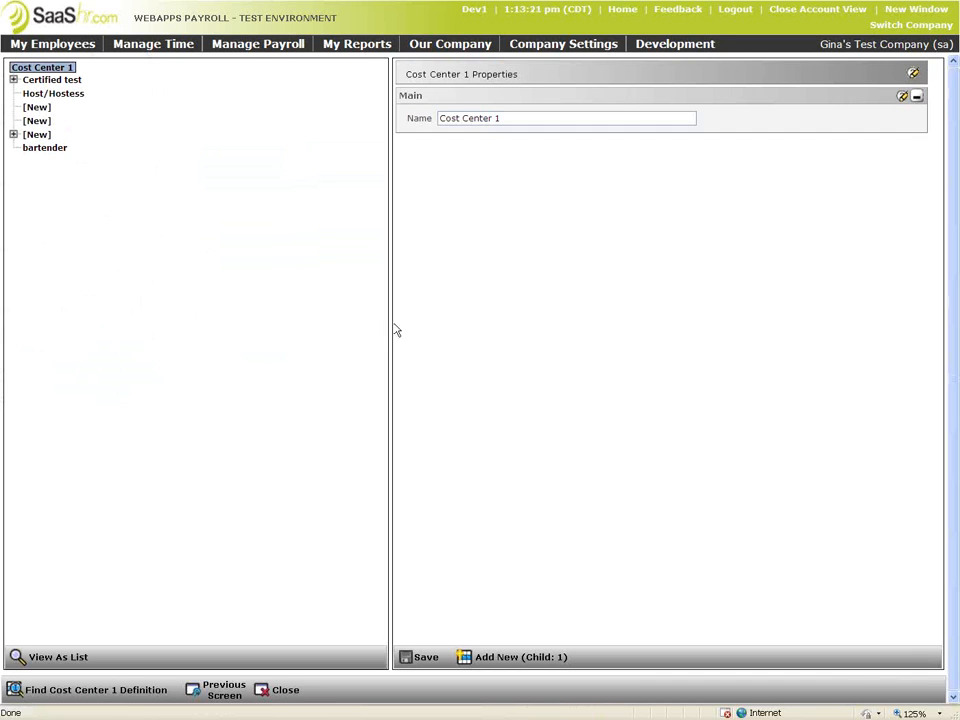
click(47, 79)
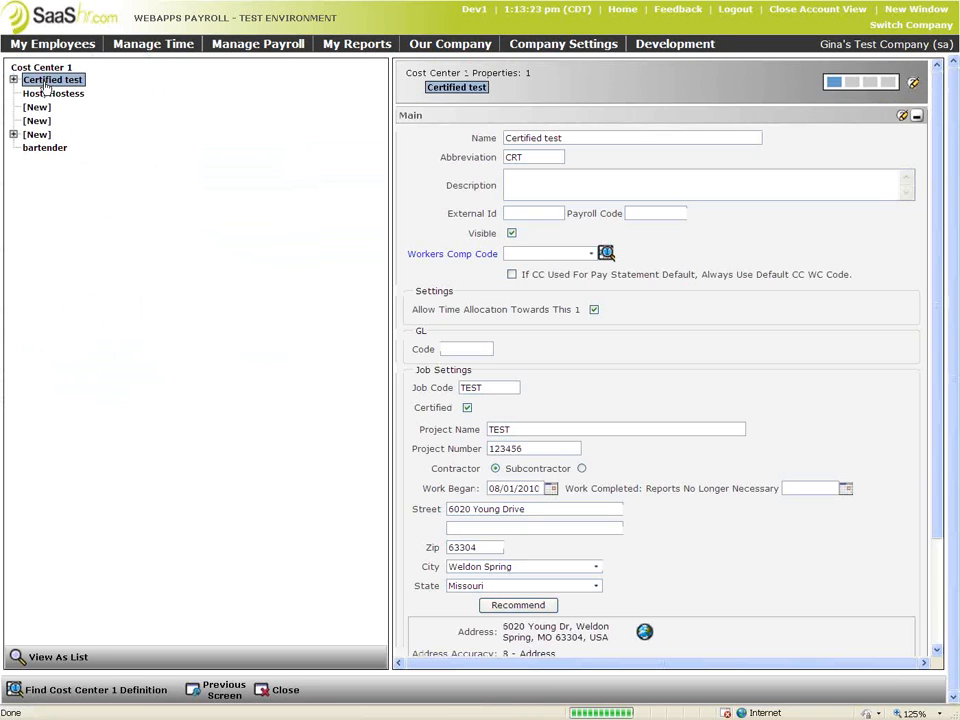
click(547, 156)
double_click(511, 155)
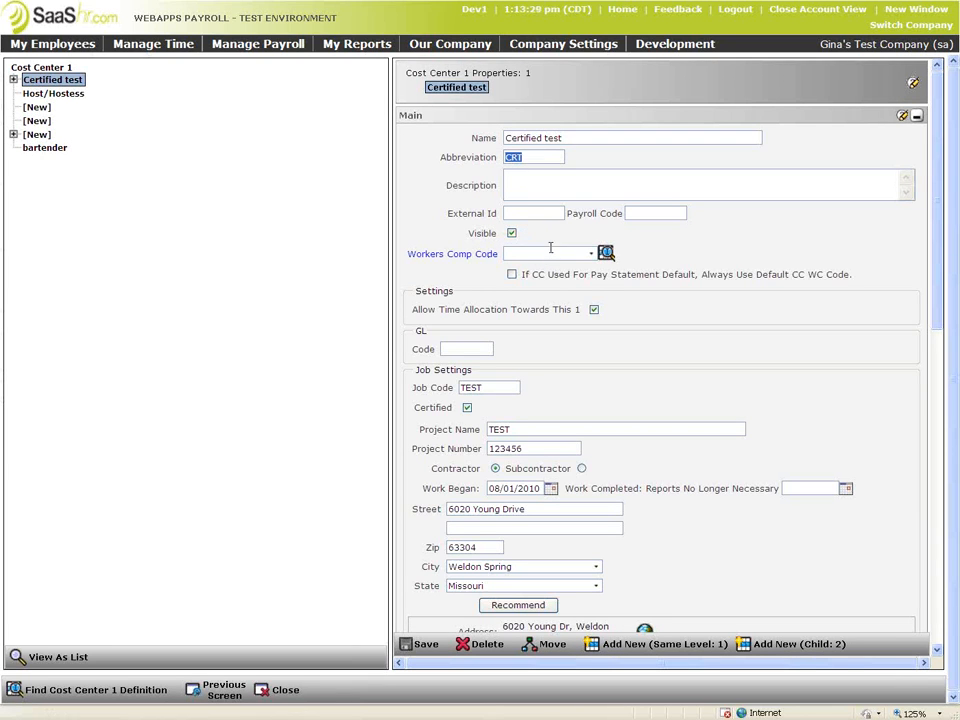
click(511, 233)
click(511, 233)
Mark up the Job Settings section, Job Code field and Certified checkbox with the pen
drag(938, 325, 937, 391)
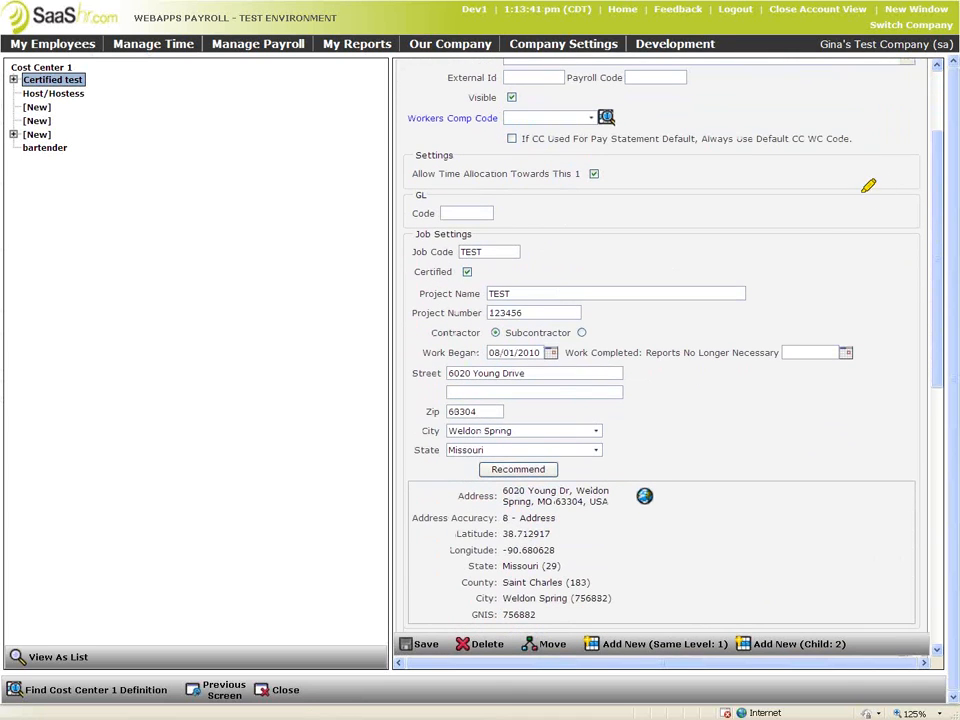
mouse_move(492, 227)
mouse_down()
mouse_move(412, 230)
mouse_move(404, 430)
mouse_move(420, 455)
mouse_move(832, 455)
mouse_move(870, 279)
mouse_move(765, 226)
mouse_up()
drag(700, 222, 450, 222)
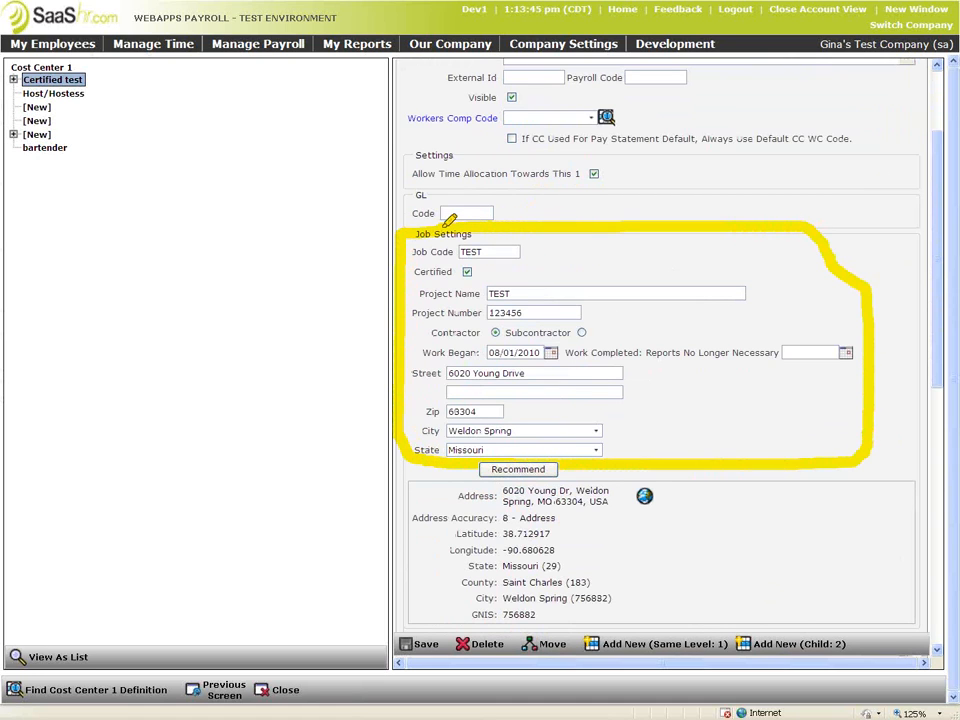
drag(383, 254, 495, 252)
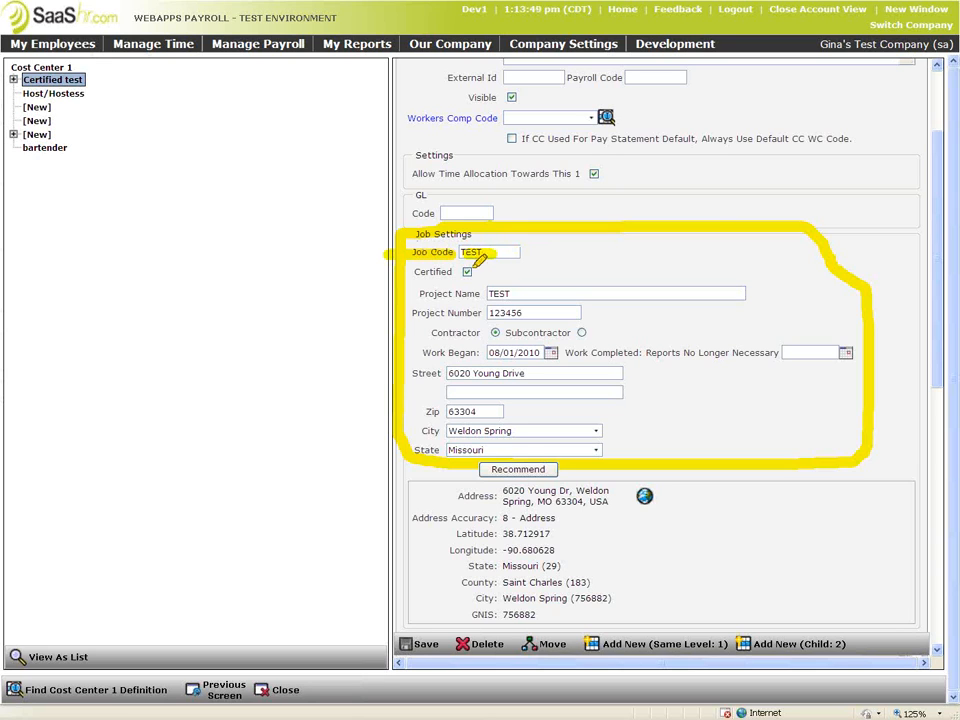
drag(465, 274, 480, 261)
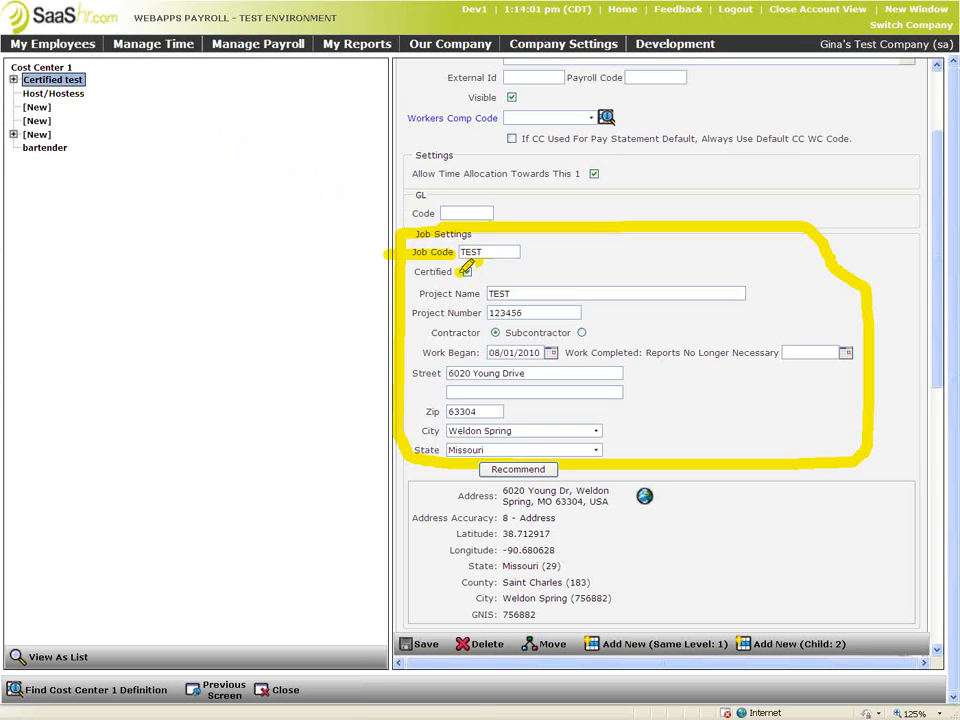
Mark the Certified, Project Name TEST, work dates and address fields, then return to company configuration
drag(462, 272, 421, 272)
mouse_move(486, 293)
mouse_down()
mouse_move(512, 294)
mouse_move(508, 315)
mouse_move(498, 314)
mouse_move(510, 345)
mouse_up()
drag(588, 338, 598, 333)
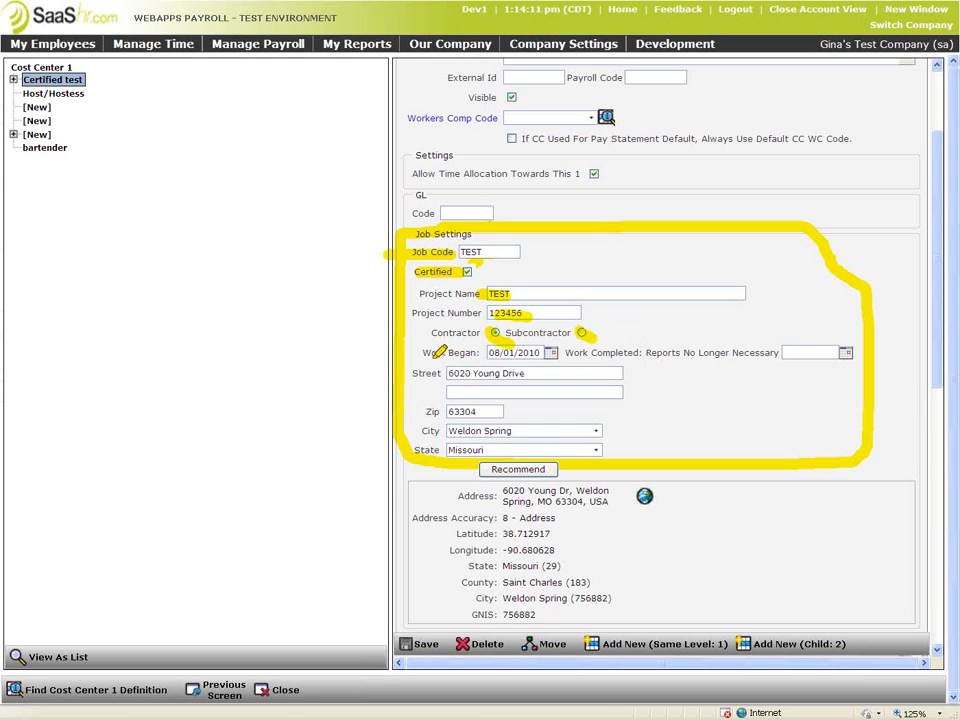
drag(425, 354, 550, 352)
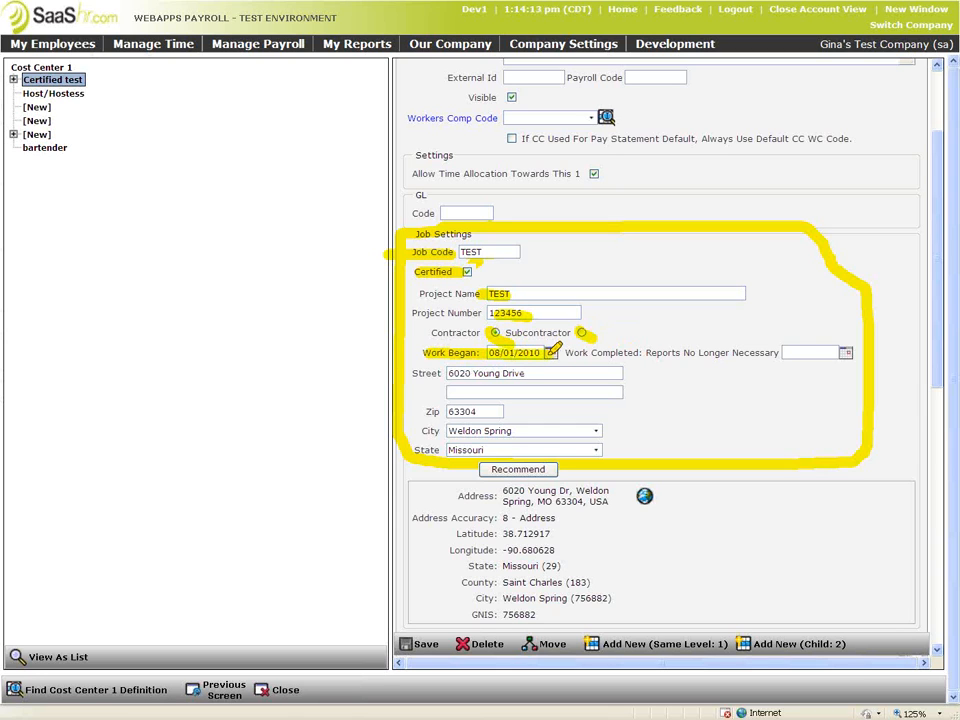
drag(791, 353, 840, 352)
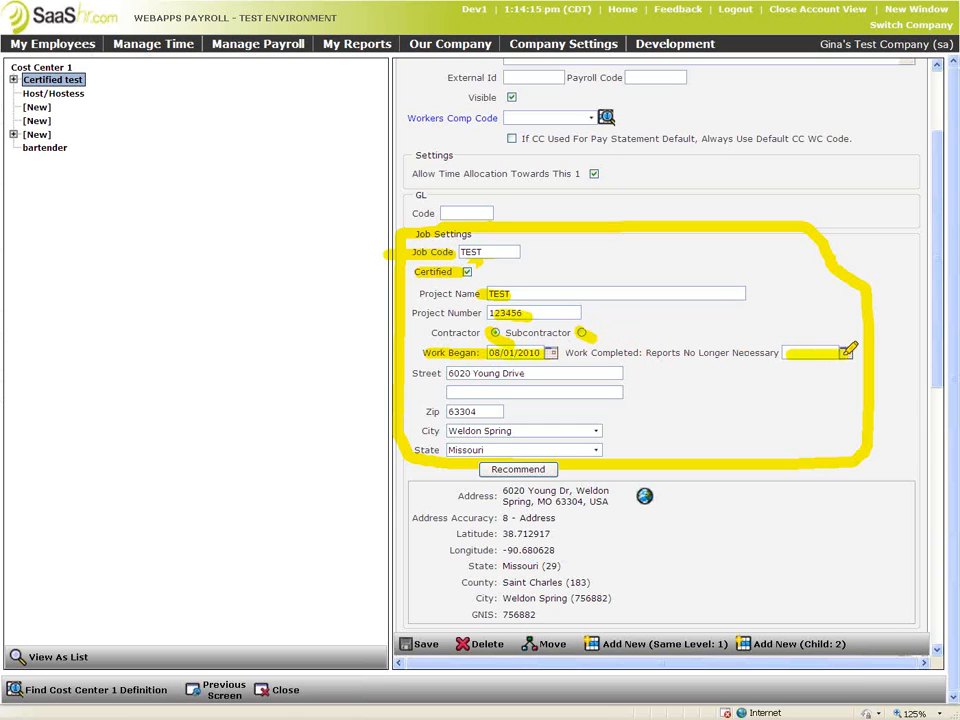
drag(812, 336, 843, 378)
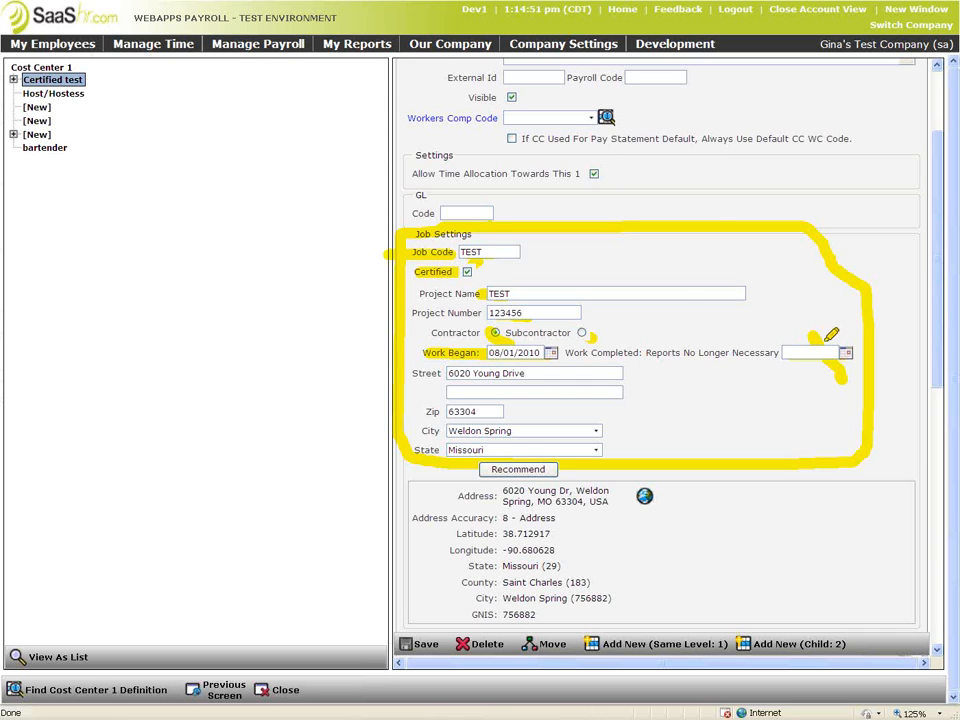
drag(505, 398, 596, 451)
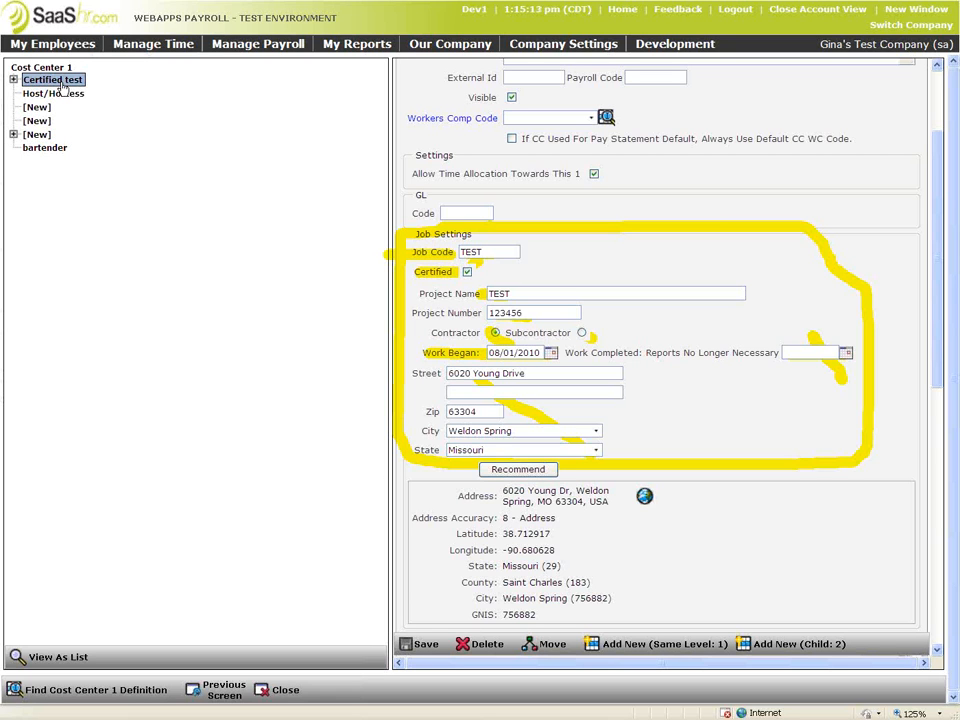
click(222, 689)
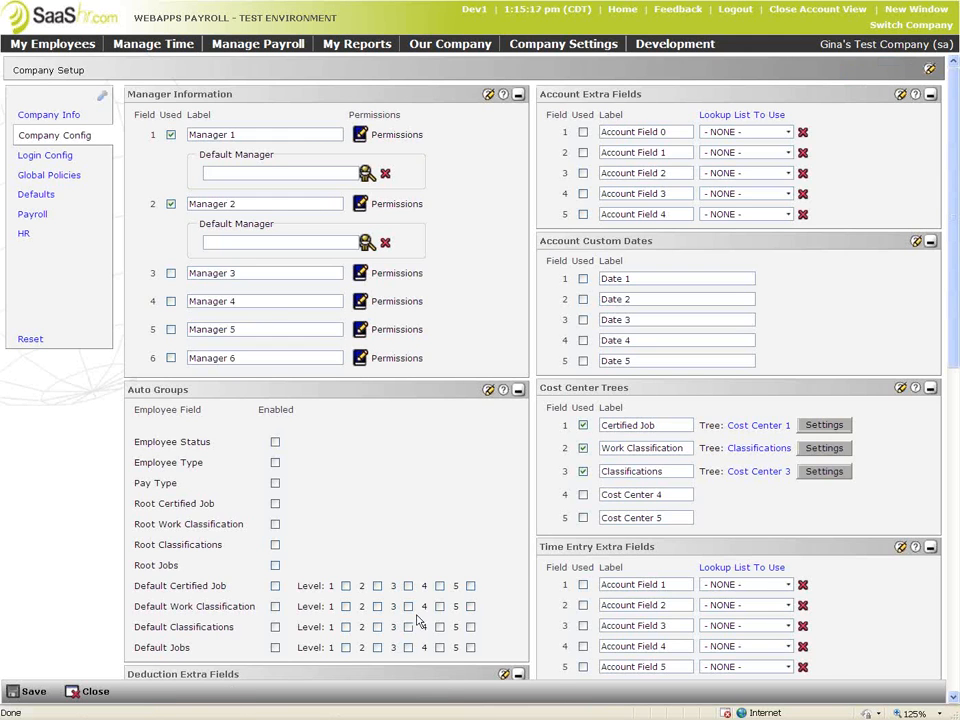
Check the Work Classification tree settings, then open the Classifications cost center tree
click(808, 449)
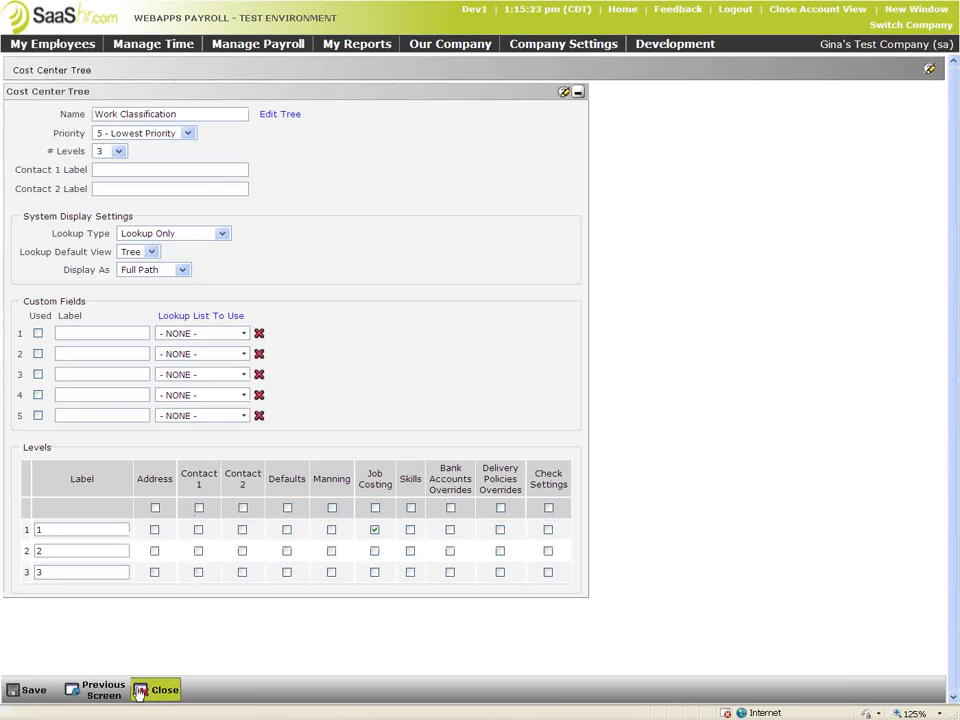
click(100, 689)
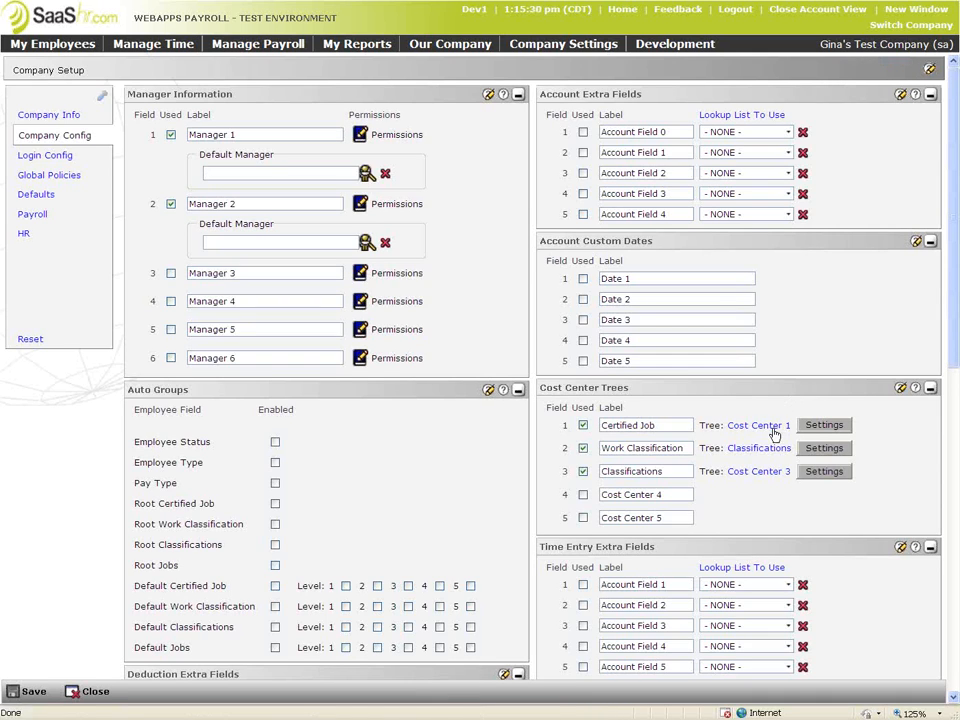
click(770, 449)
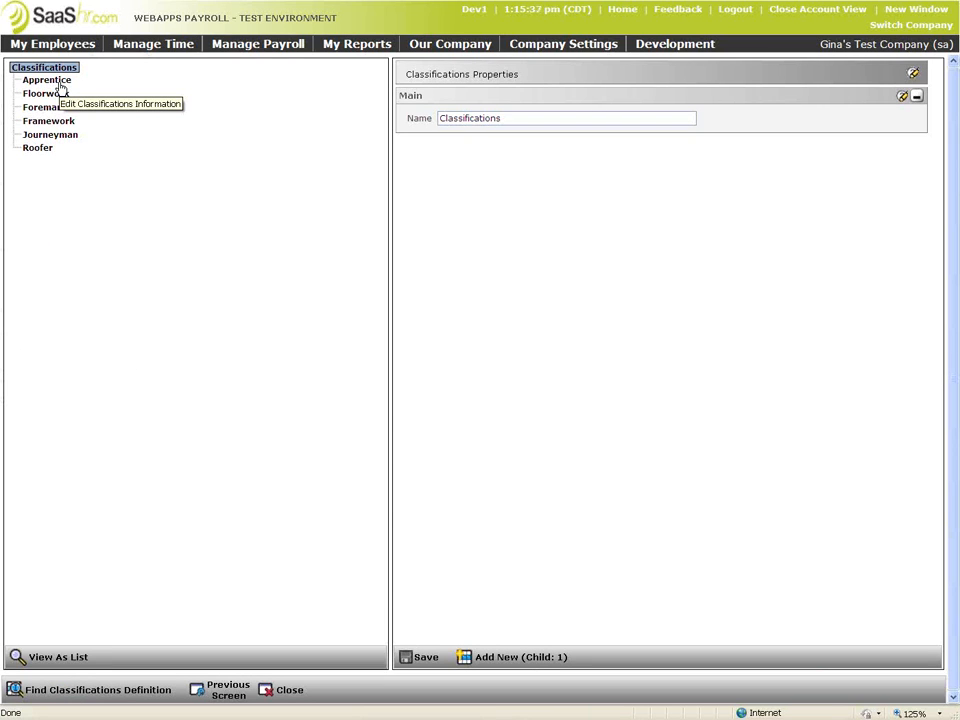
Review the Apprentice, Floorwork, Foreman, Framework and Journeyman classifications and highlight the certified cost center note
click(58, 82)
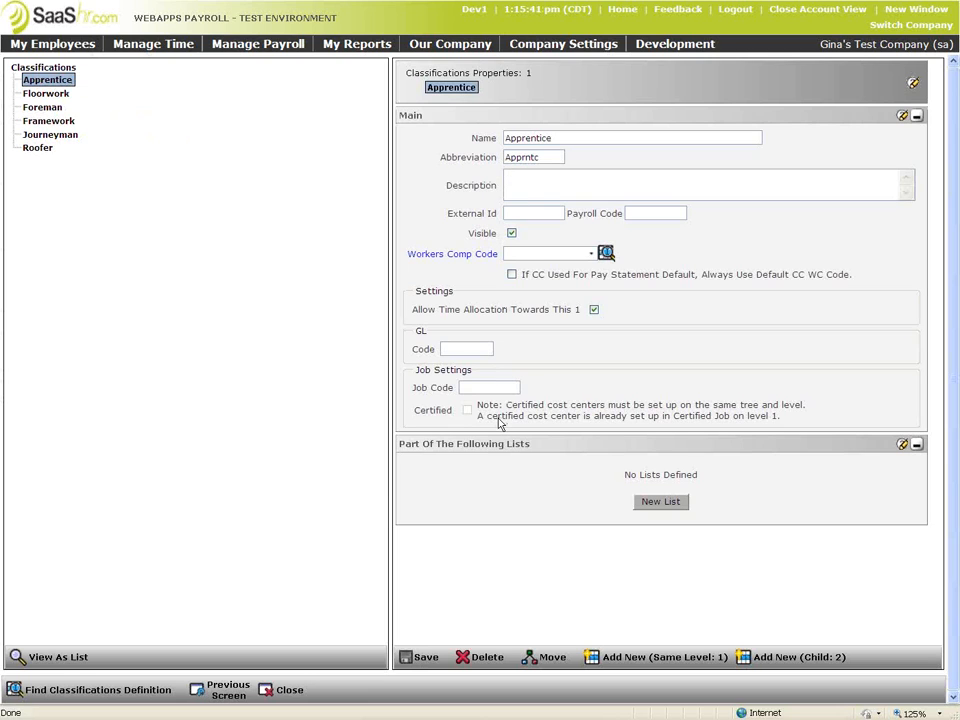
click(38, 94)
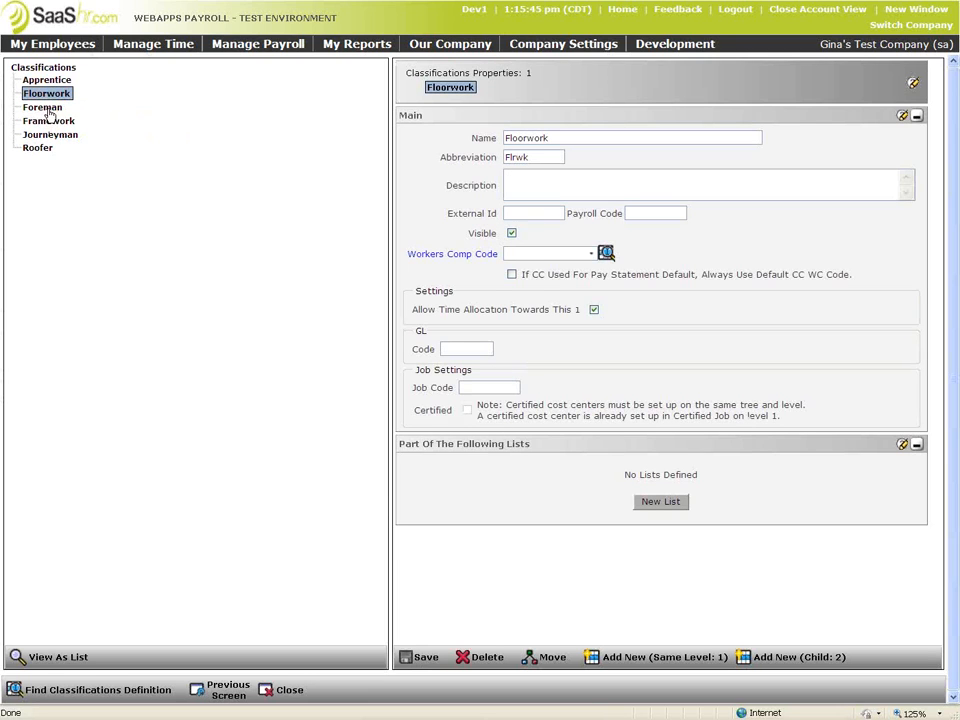
click(44, 107)
click(48, 121)
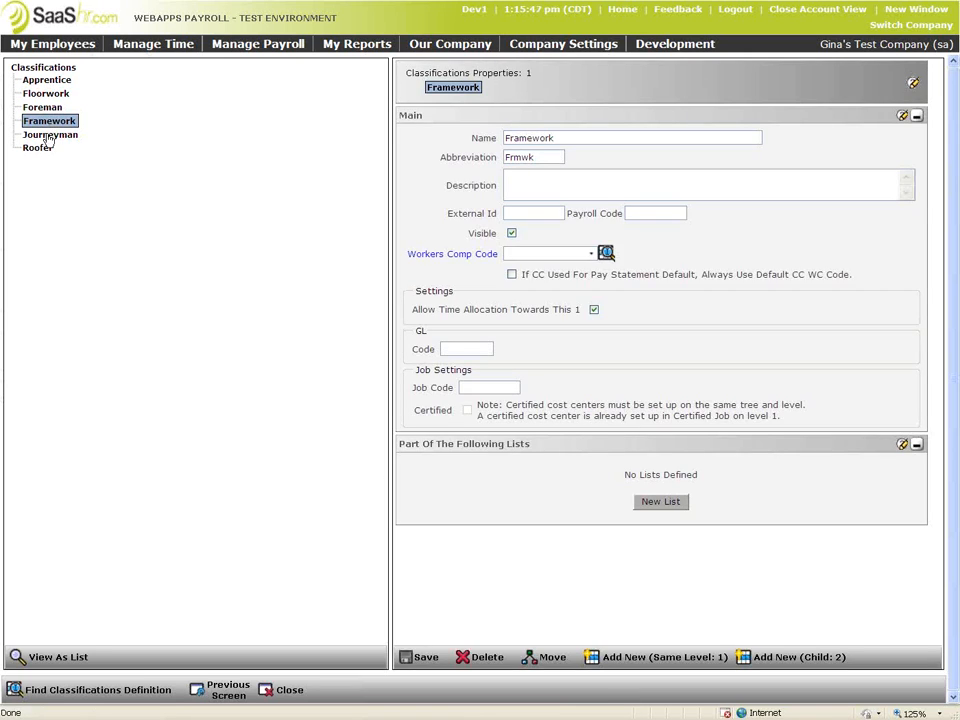
click(48, 138)
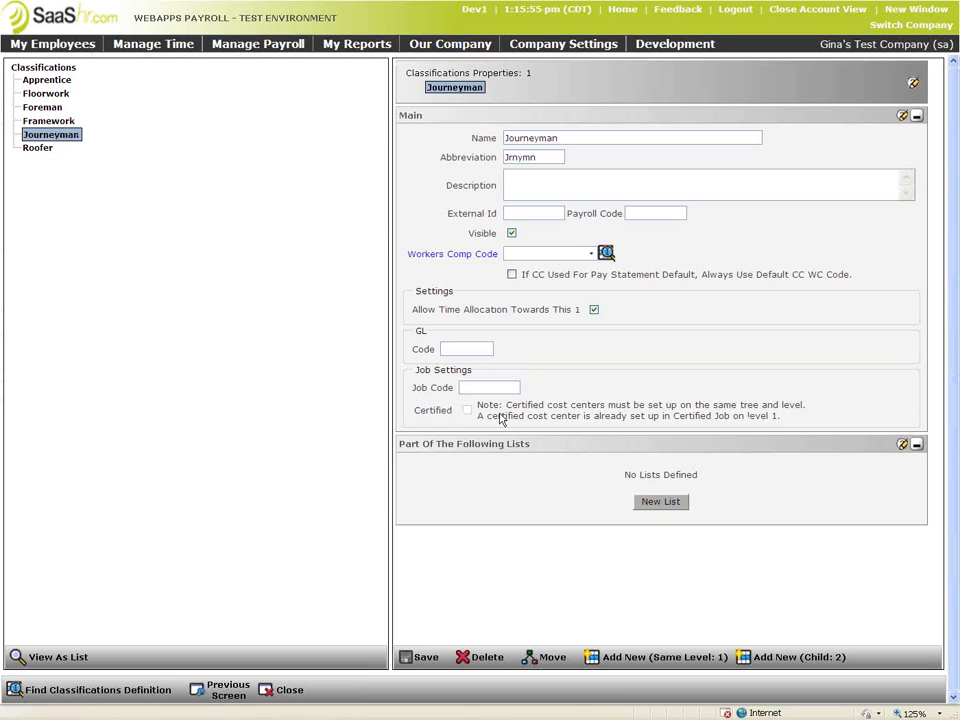
drag(505, 405, 815, 426)
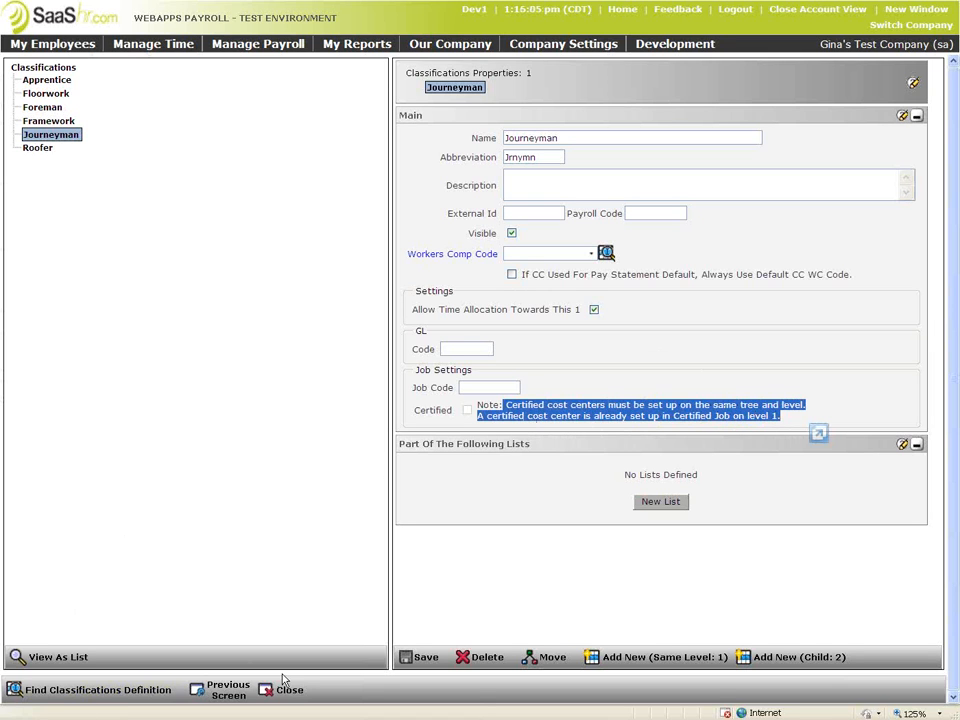
click(225, 690)
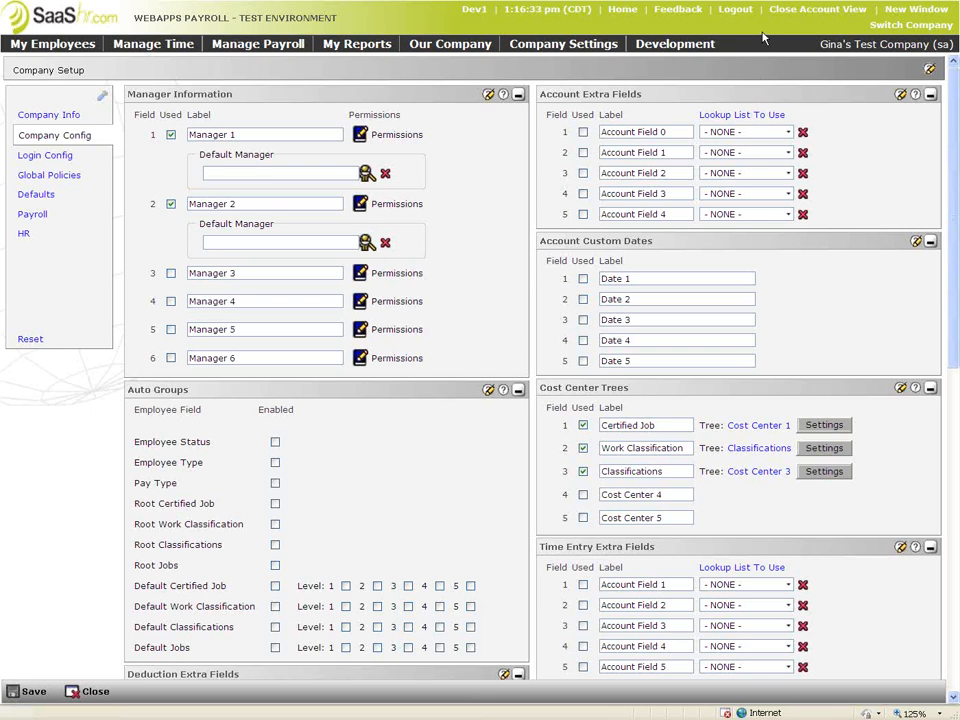
From View All Payrolls, open Regular 08/10/2010's prep steps and its Add/Edit Pay Statements list
click(258, 44)
mouse_move(285, 65)
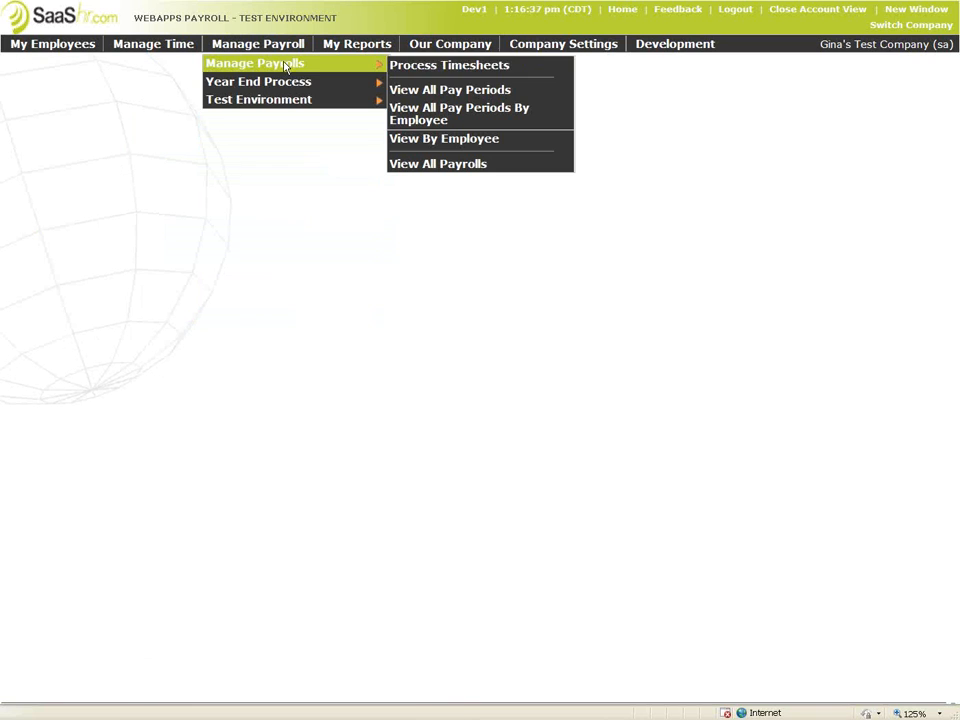
click(441, 163)
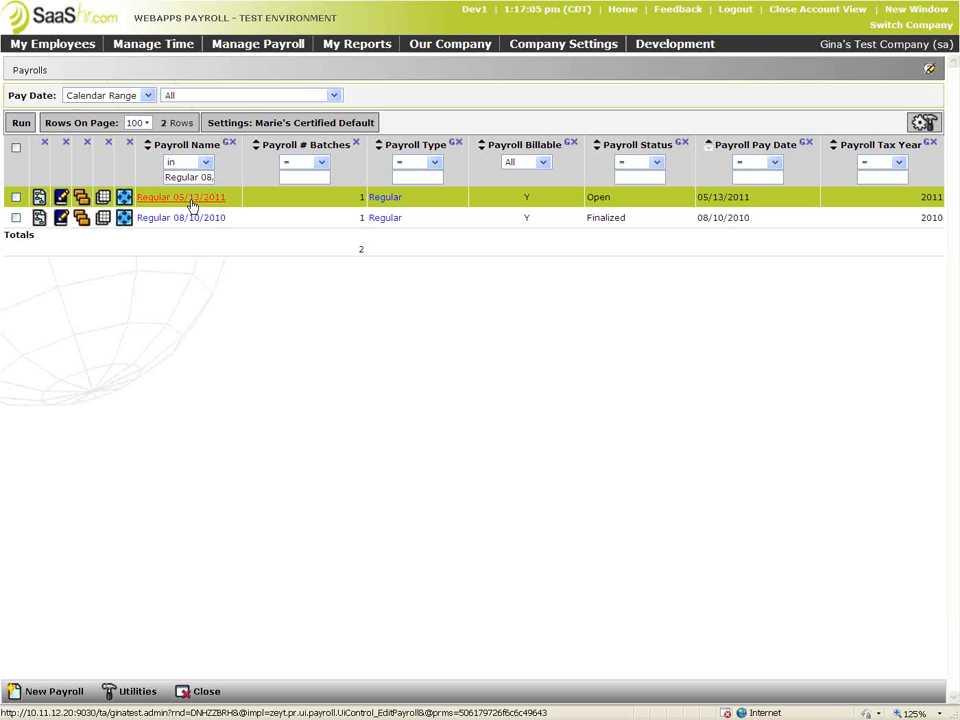
click(40, 222)
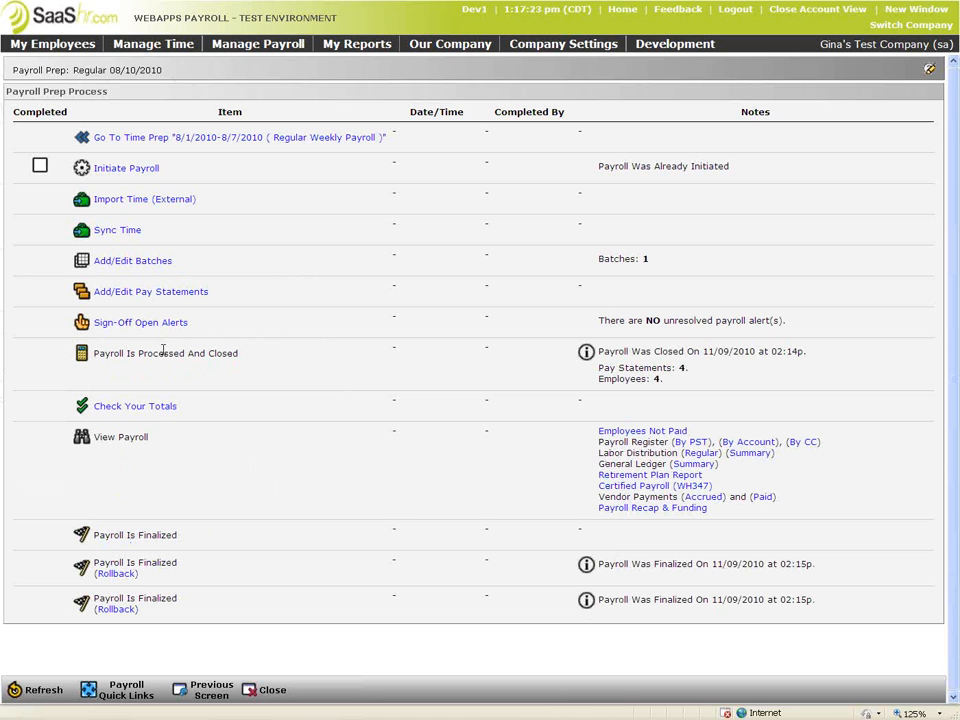
click(146, 292)
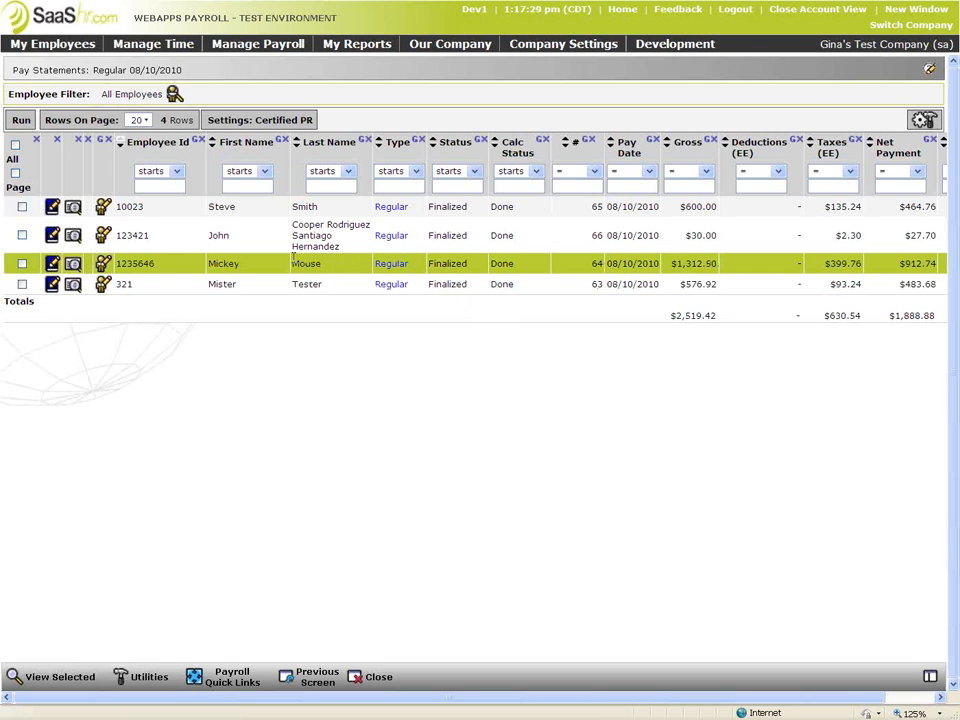
Open the third employee's pay statement for viewing from the Pay Statements list
click(51, 268)
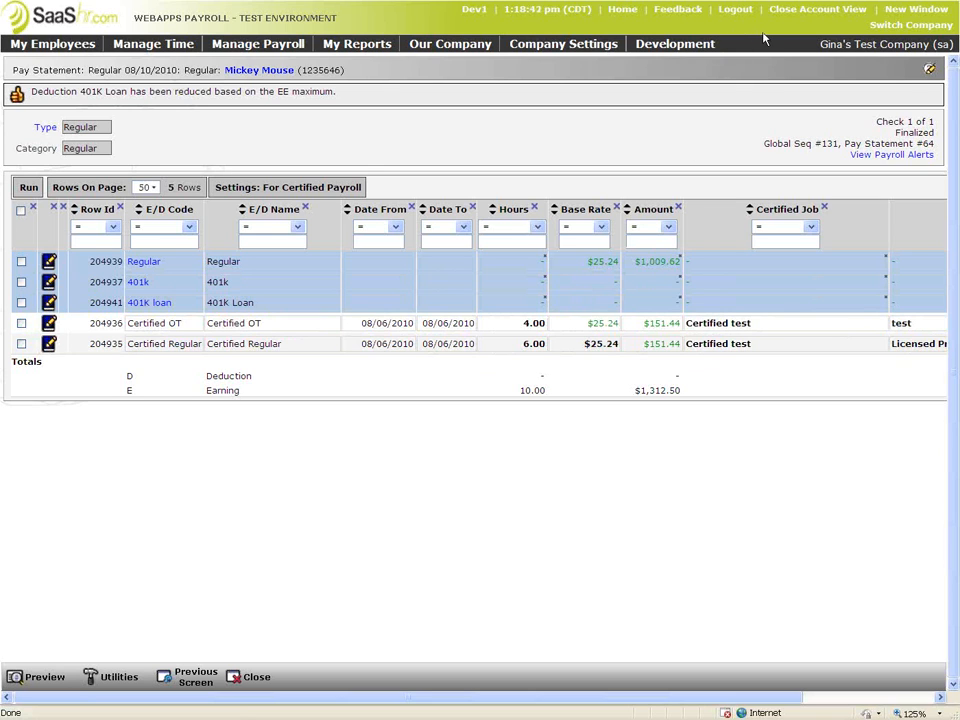
Scroll the grid and mark the Date From, Date To and Certified Job columns, underlining Certified test
drag(686, 700, 825, 706)
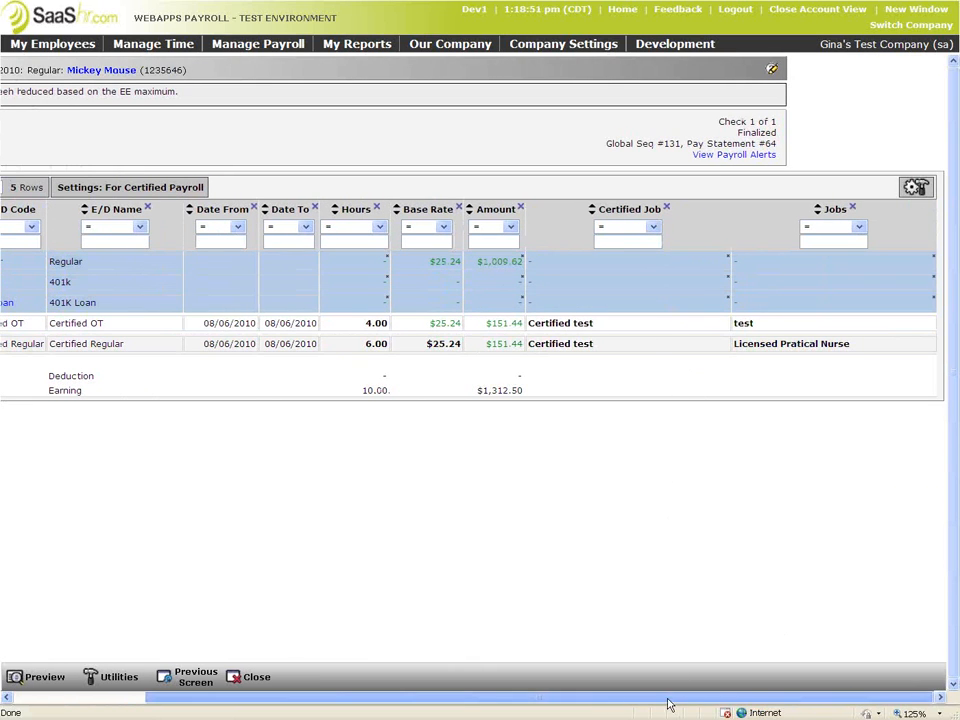
drag(669, 703, 450, 705)
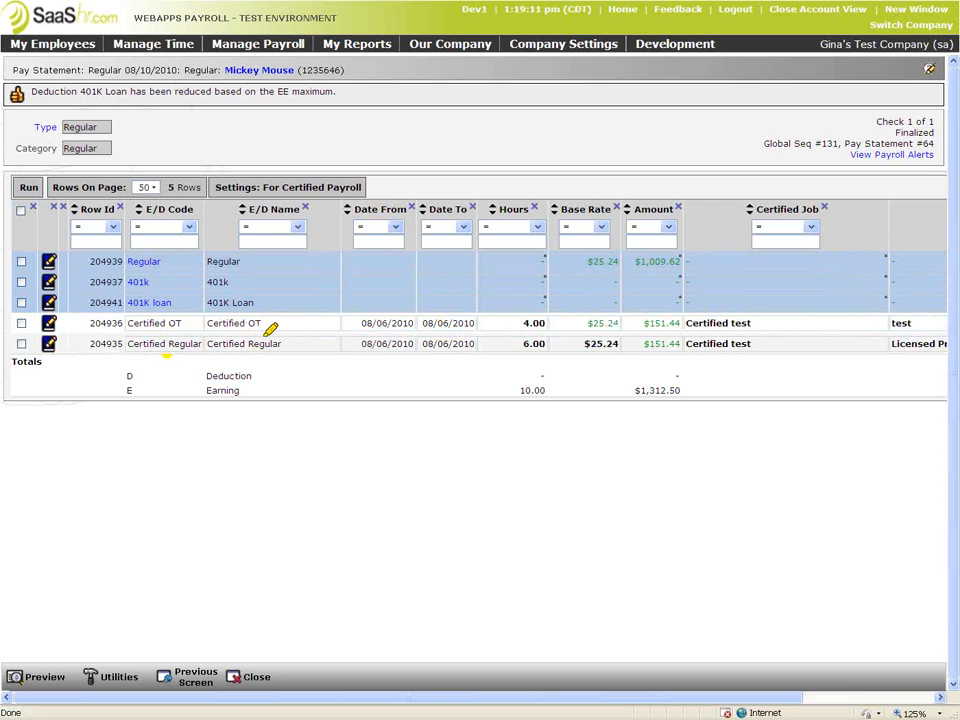
drag(375, 200, 378, 359)
mouse_move(442, 183)
mouse_down()
mouse_move(446, 330)
mouse_move(456, 343)
mouse_up()
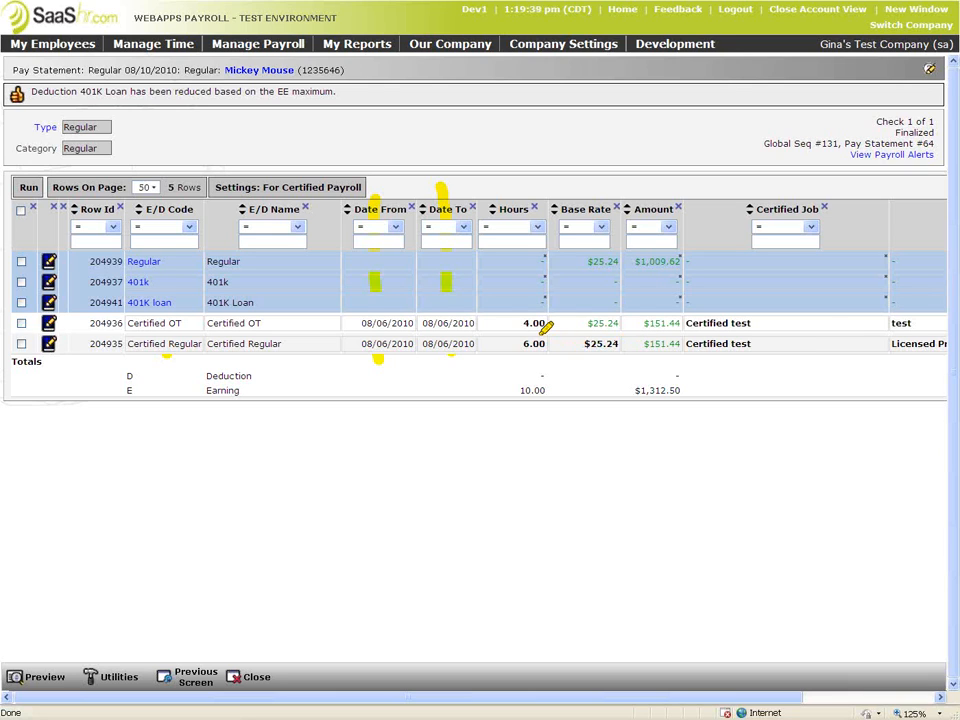
drag(790, 345, 690, 344)
drag(830, 207, 760, 211)
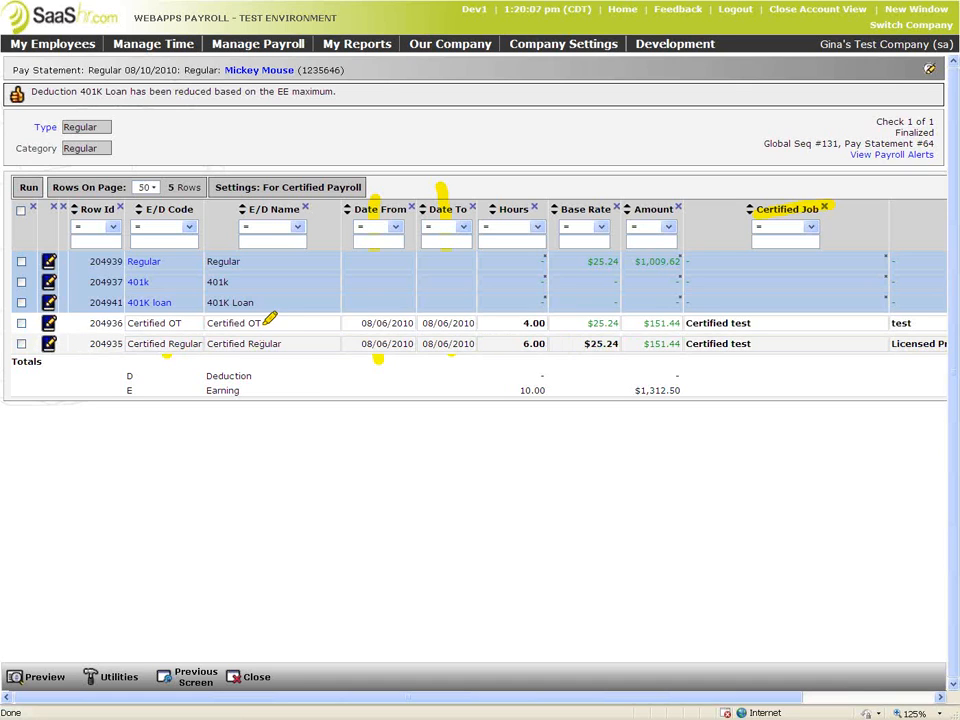
Mark the Certified OT line and its 4.00 hours, then return to the statements list
drag(182, 323, 259, 323)
drag(500, 325, 545, 324)
click(196, 674)
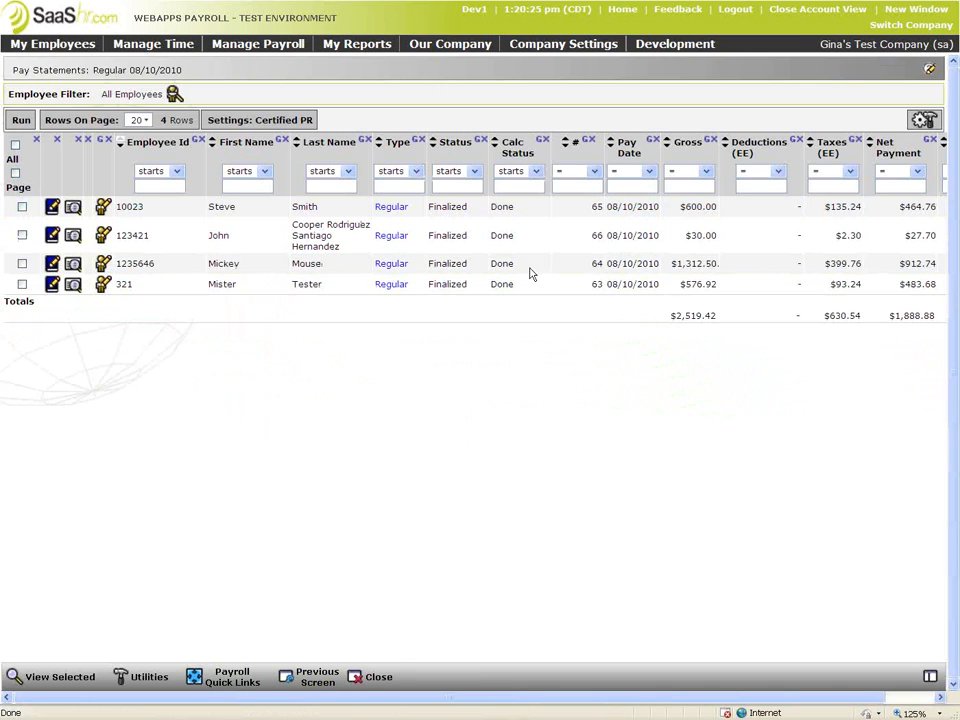
Open the Certified Payroll (WH347) report under My Reports > Payroll and expand its Payroll list
click(374, 54)
mouse_move(366, 135)
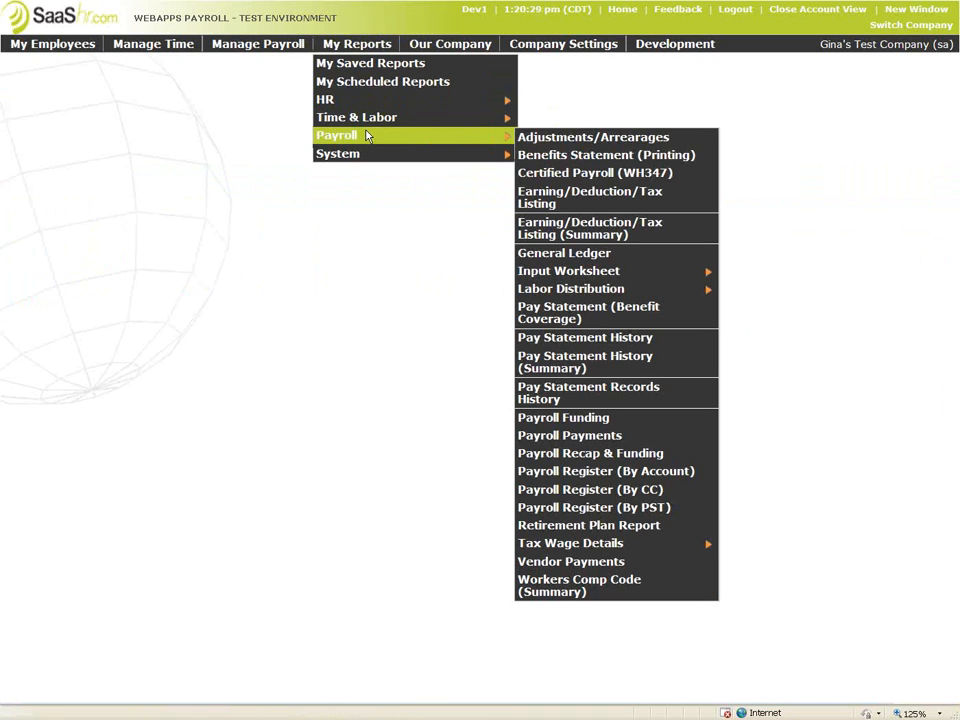
click(559, 175)
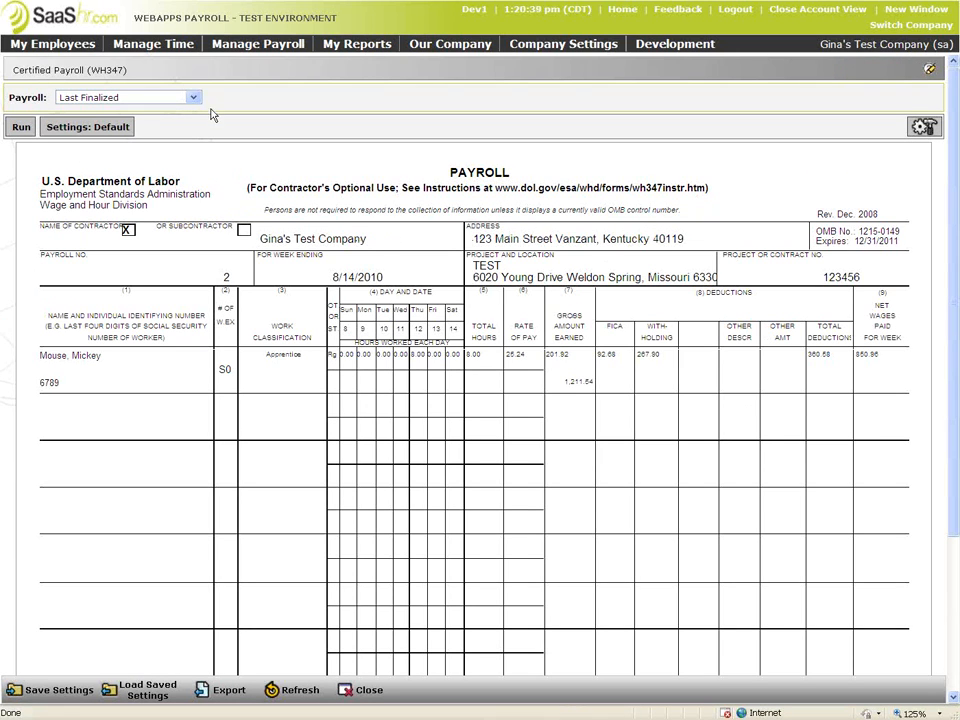
click(194, 98)
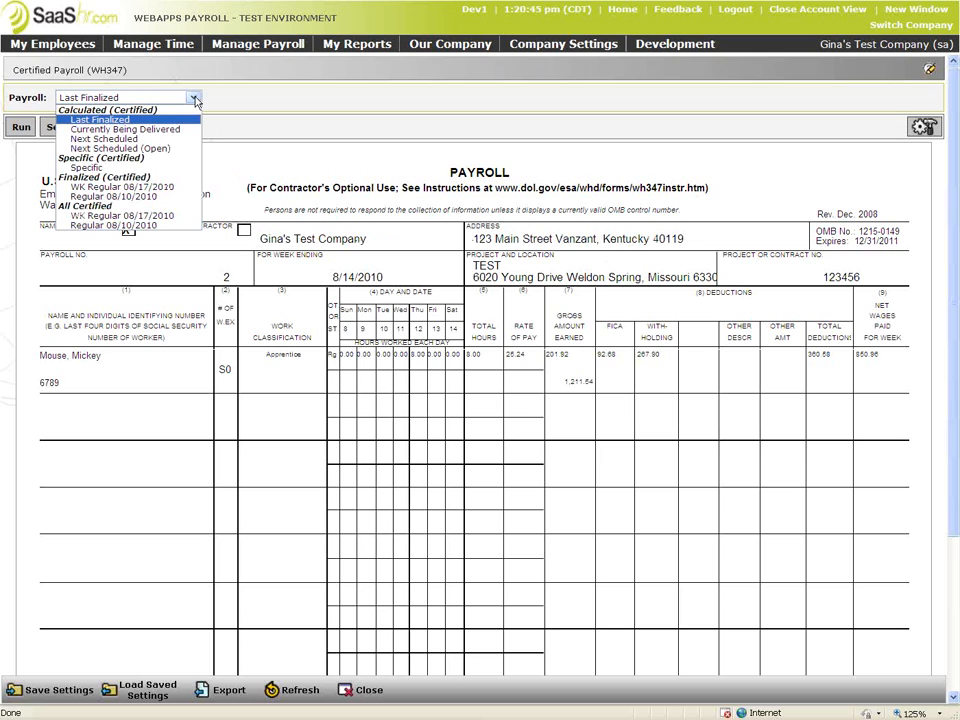
Choose Regular 08/10/2010 as the payroll for the WH347 report
double_click(93, 69)
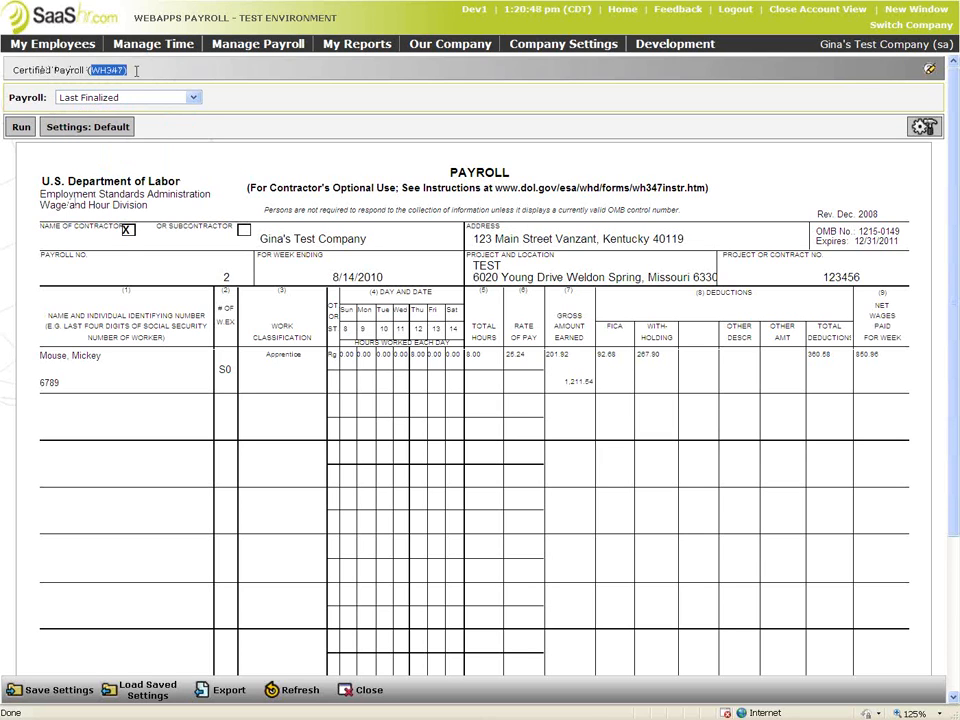
click(193, 97)
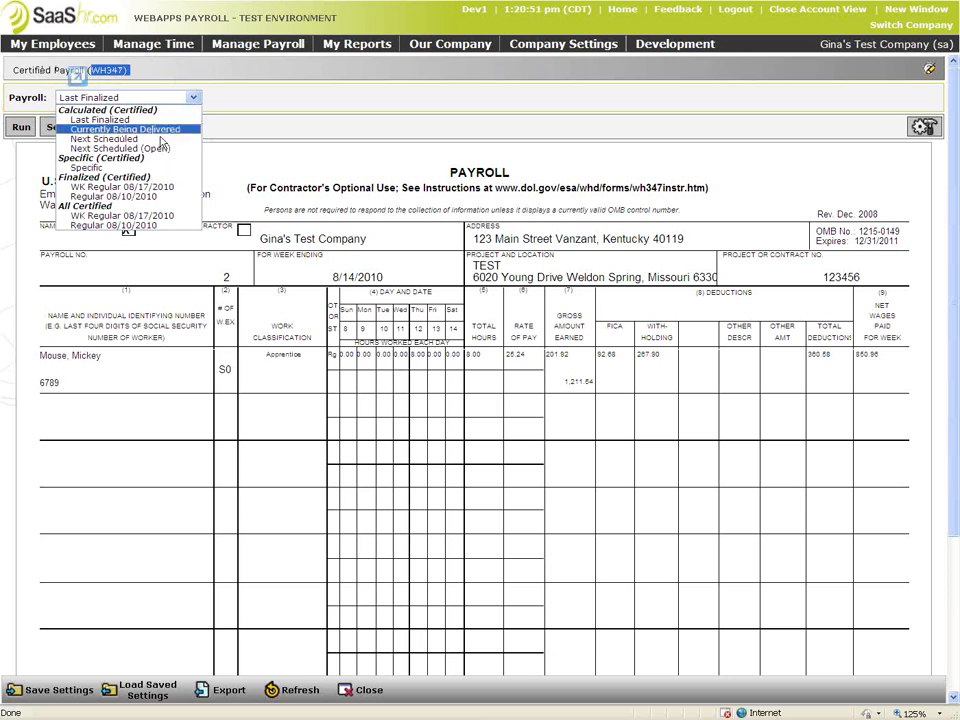
click(146, 197)
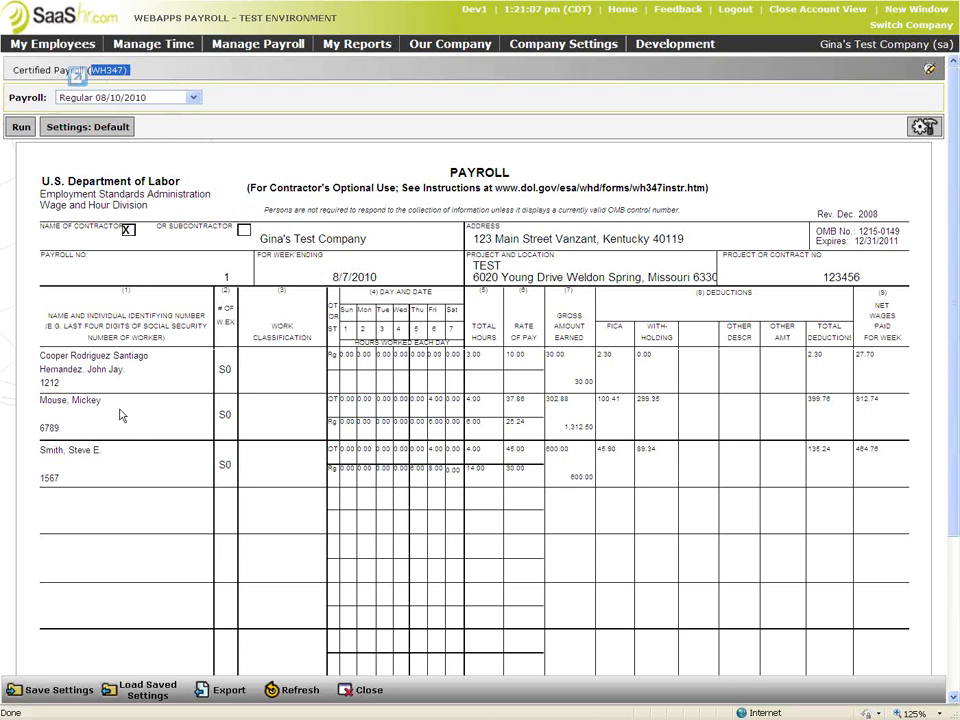
Highlight the first worker's name, the Sun–Sat day headings and the lower worker rows on the report
drag(40, 356, 133, 370)
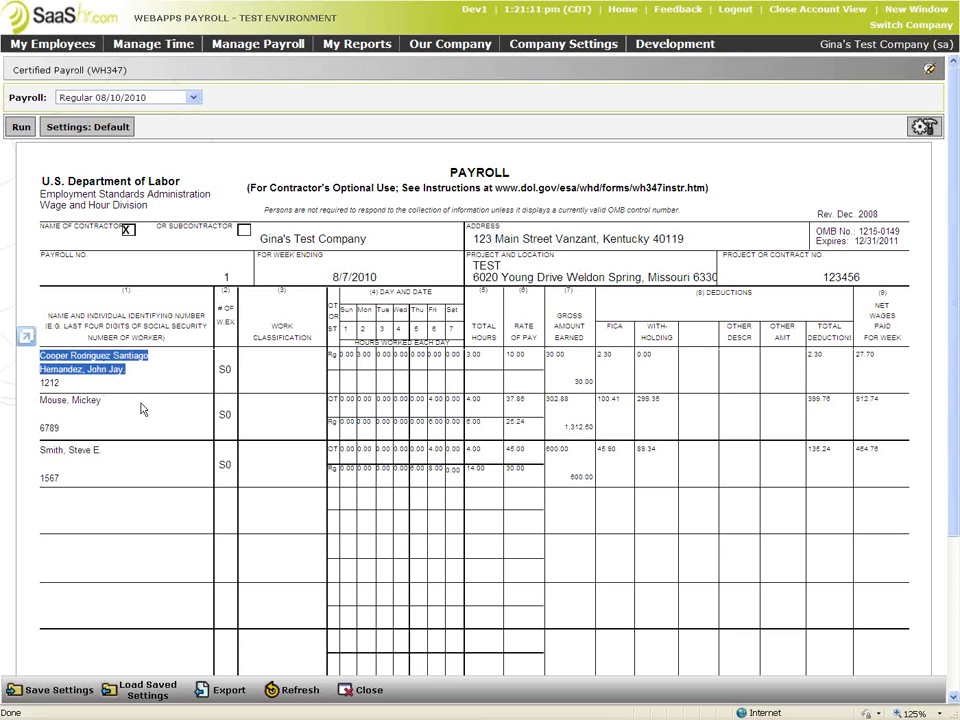
click(141, 352)
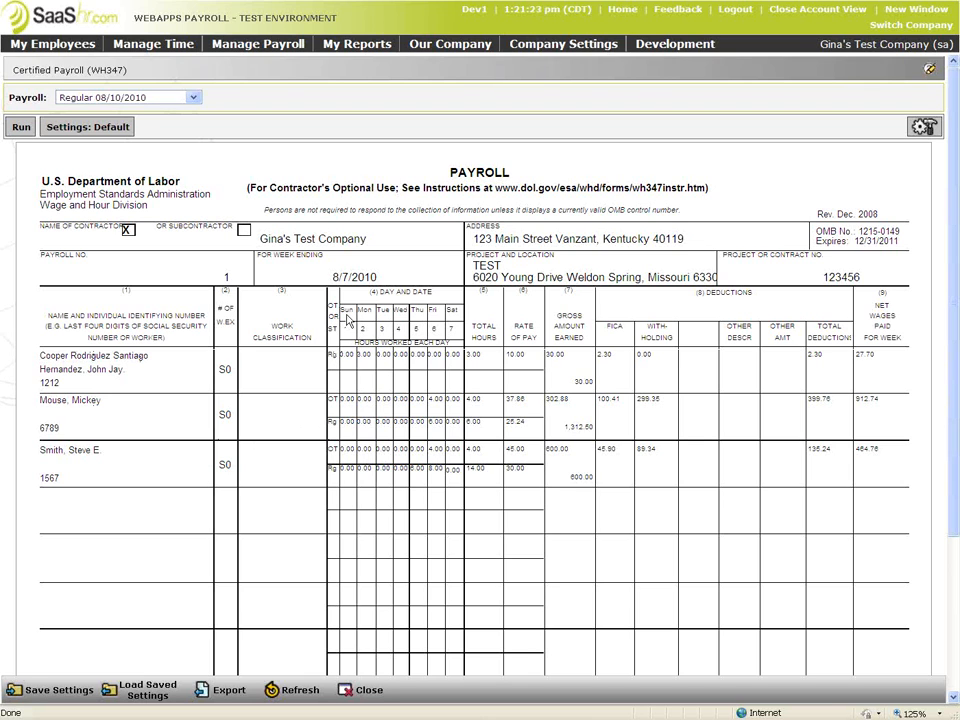
drag(341, 310, 451, 314)
drag(831, 360, 689, 366)
click(744, 510)
Scroll up and highlight the report's week-ending date 8/7/2010
drag(955, 476, 955, 625)
scroll(350, 262, up, 3)
drag(436, 494, 333, 289)
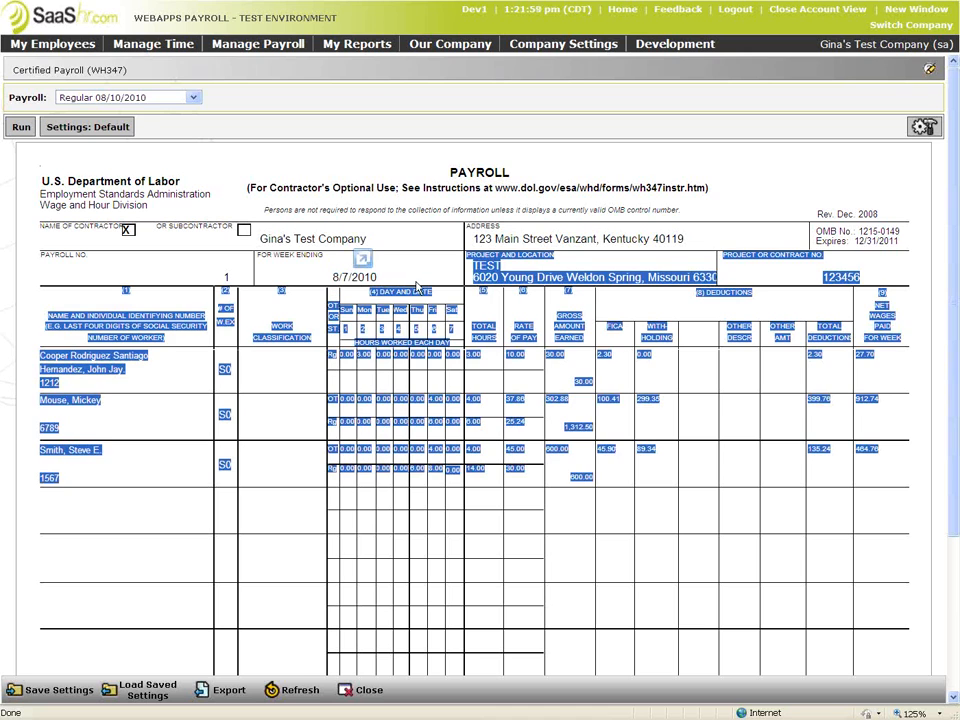
click(370, 277)
drag(375, 277, 331, 277)
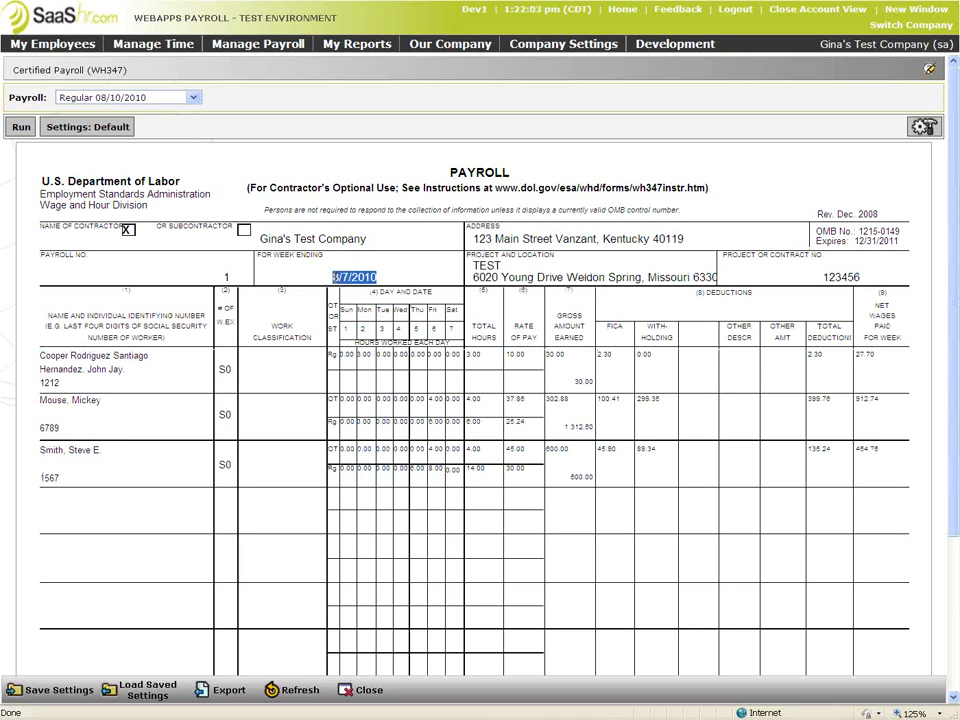
click(952, 171)
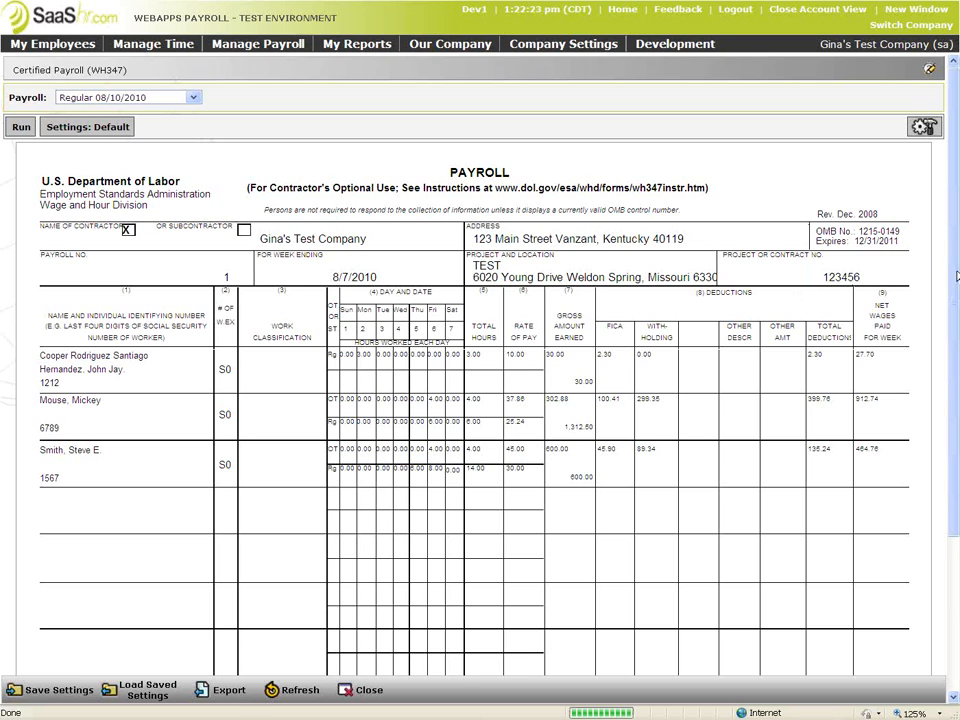
double_click(949, 263)
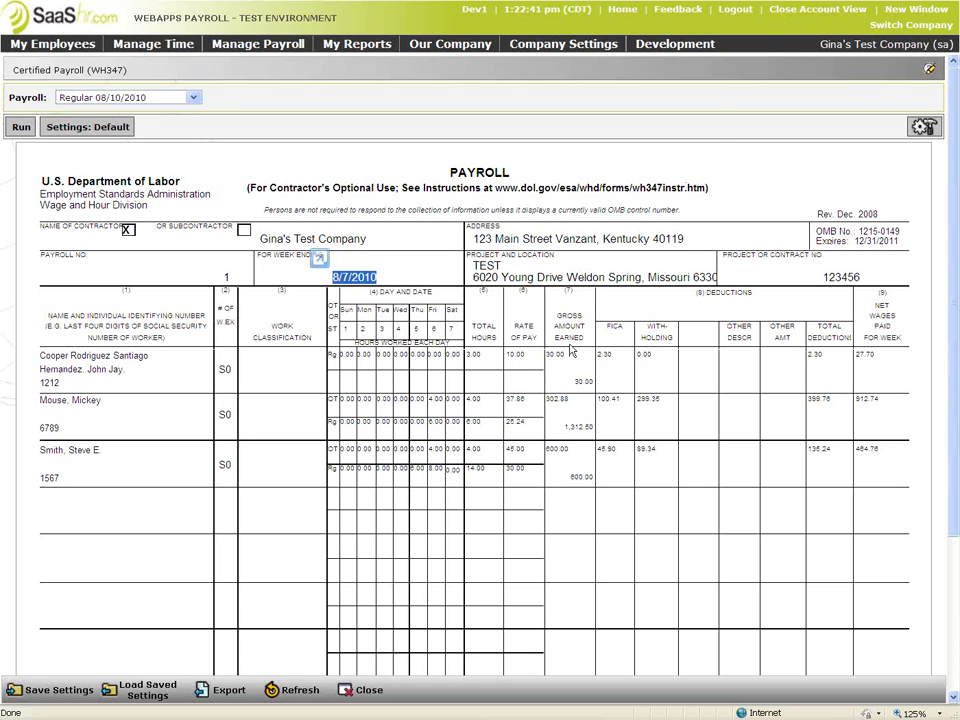
Try to open View All Payrolls, hit the cannot-display-webpage error, and run Diagnose Connection Problems
click(250, 44)
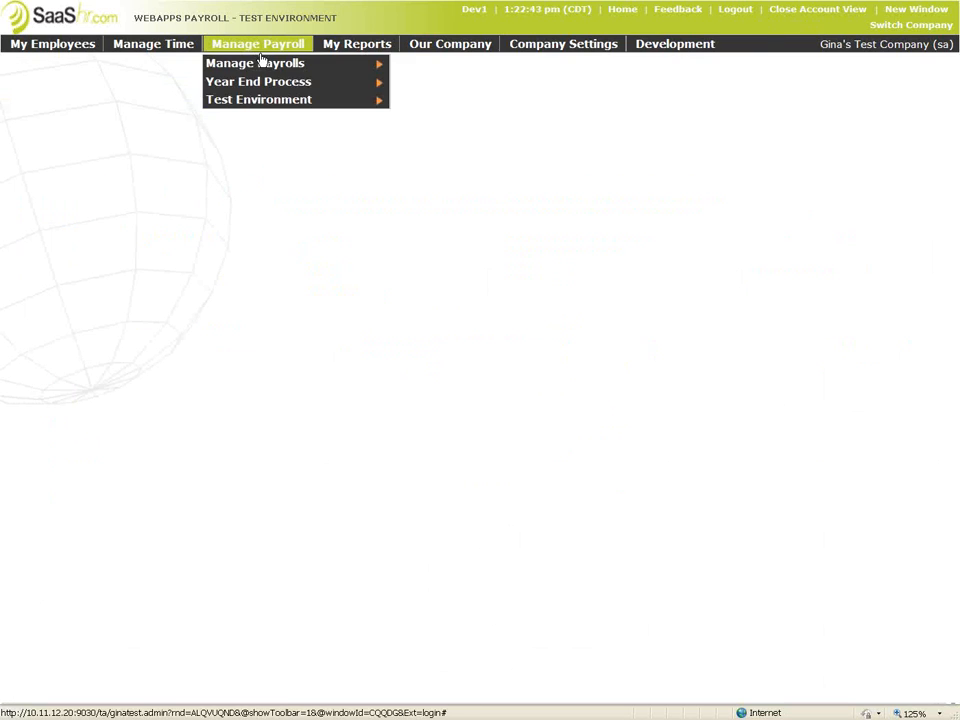
mouse_move(300, 64)
click(423, 166)
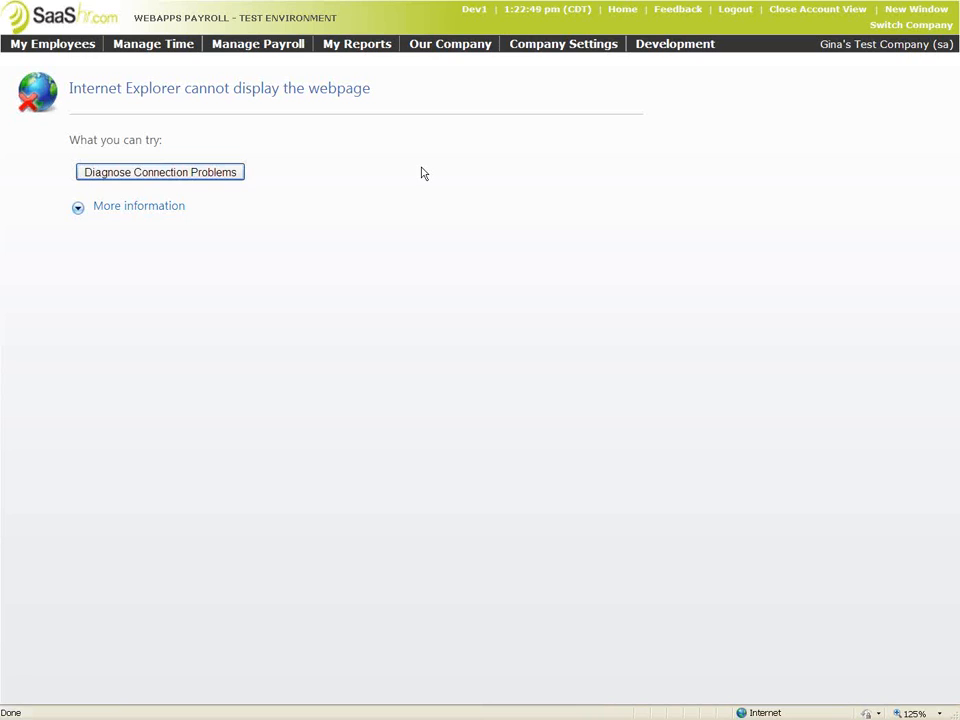
click(226, 175)
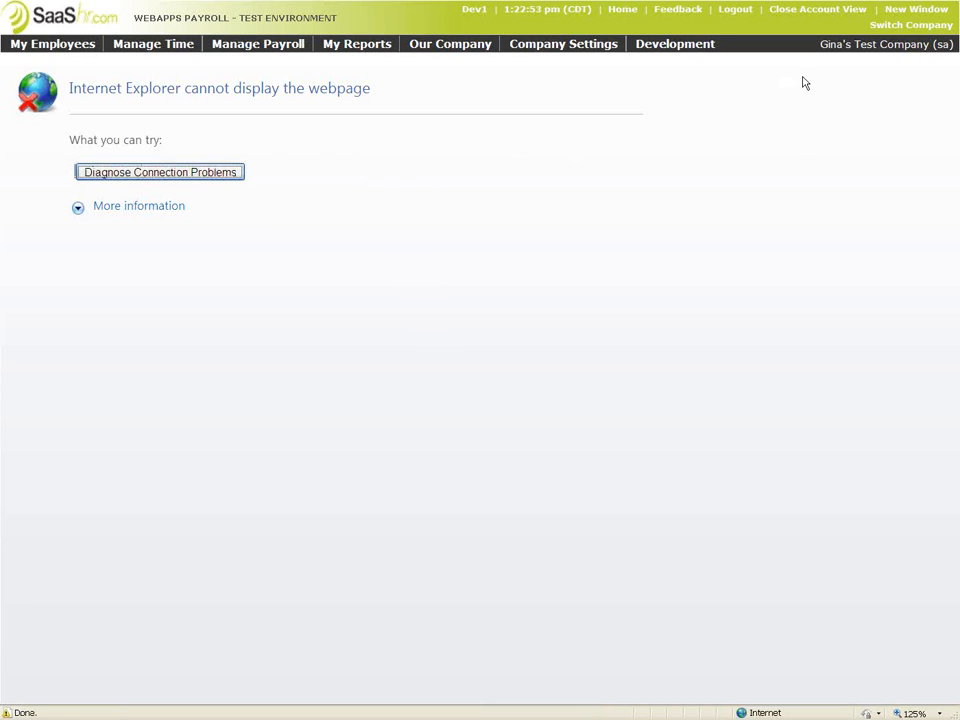
click(893, 30)
click(945, 26)
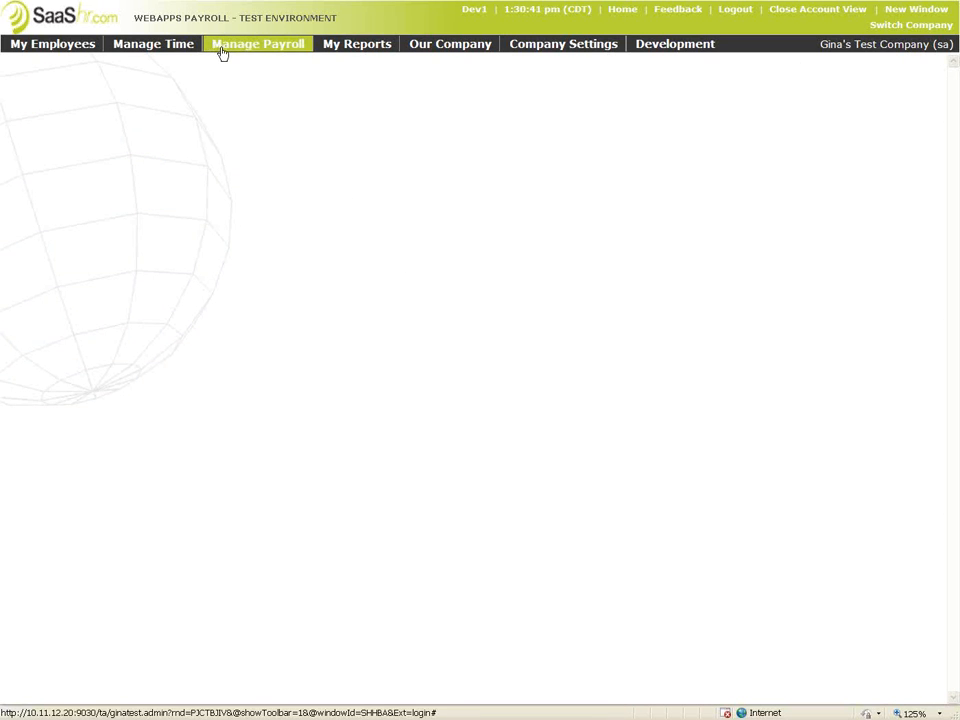
Initiate the Regular 05/13/2011 payroll with Create Now and open its pay statements list
click(222, 53)
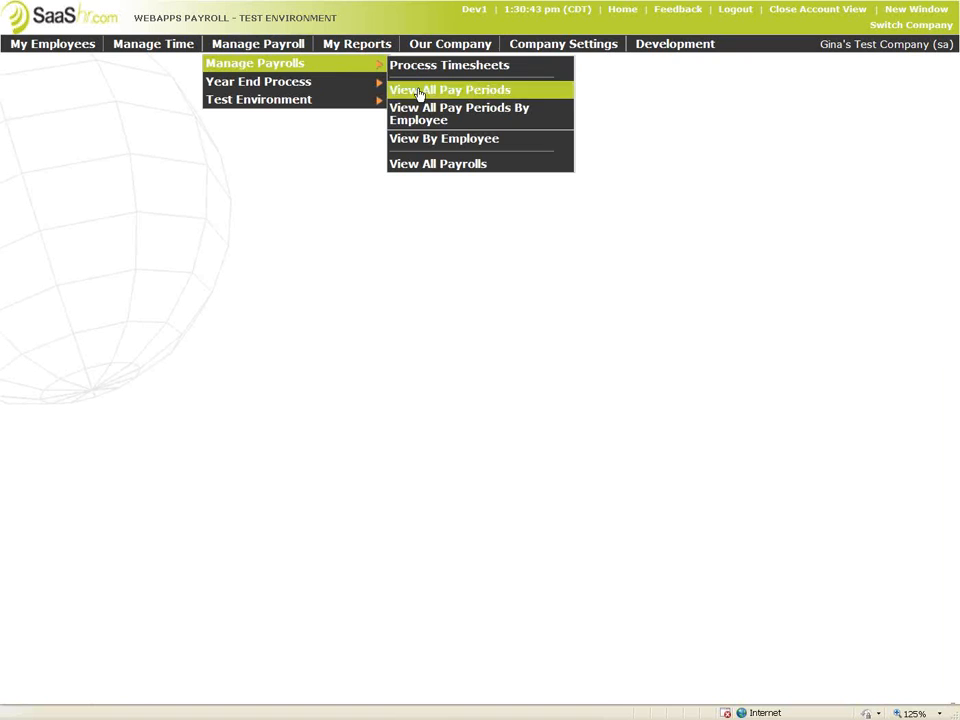
click(424, 165)
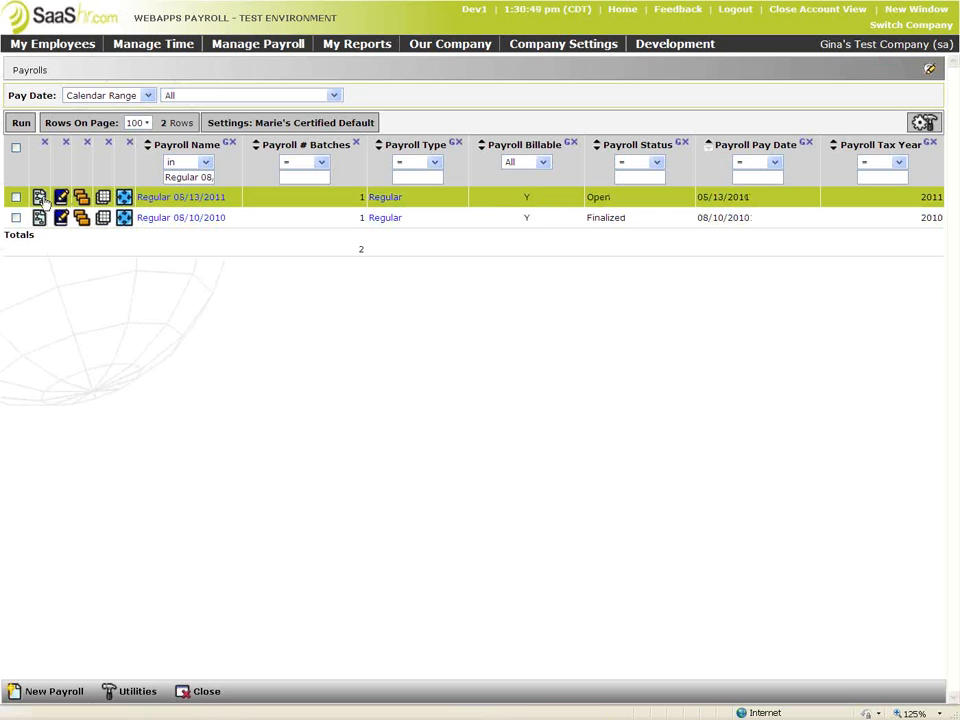
click(39, 197)
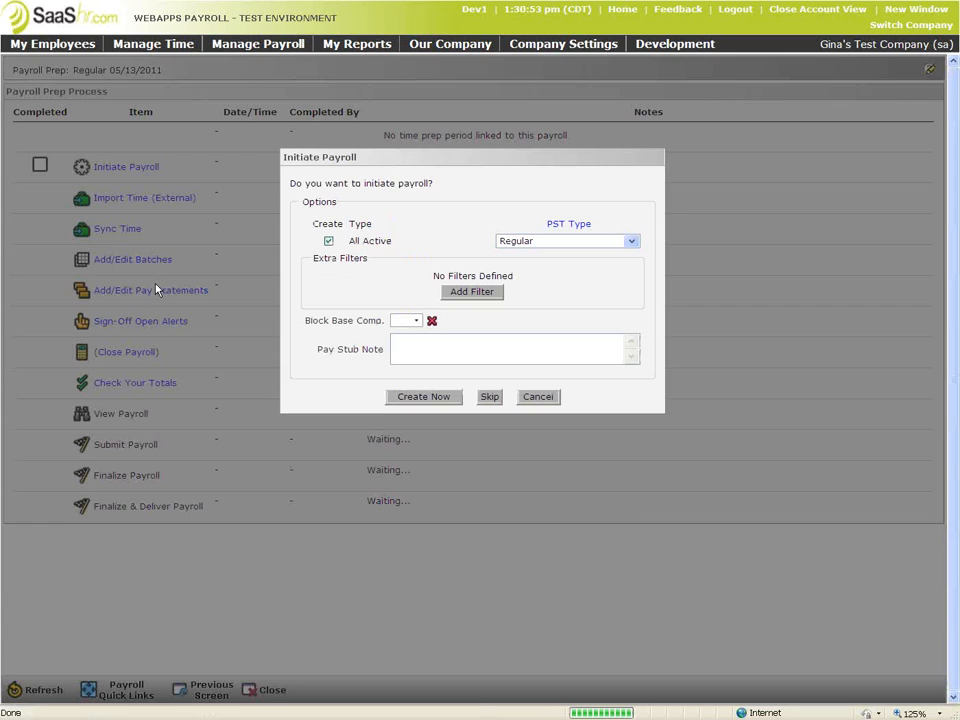
click(396, 401)
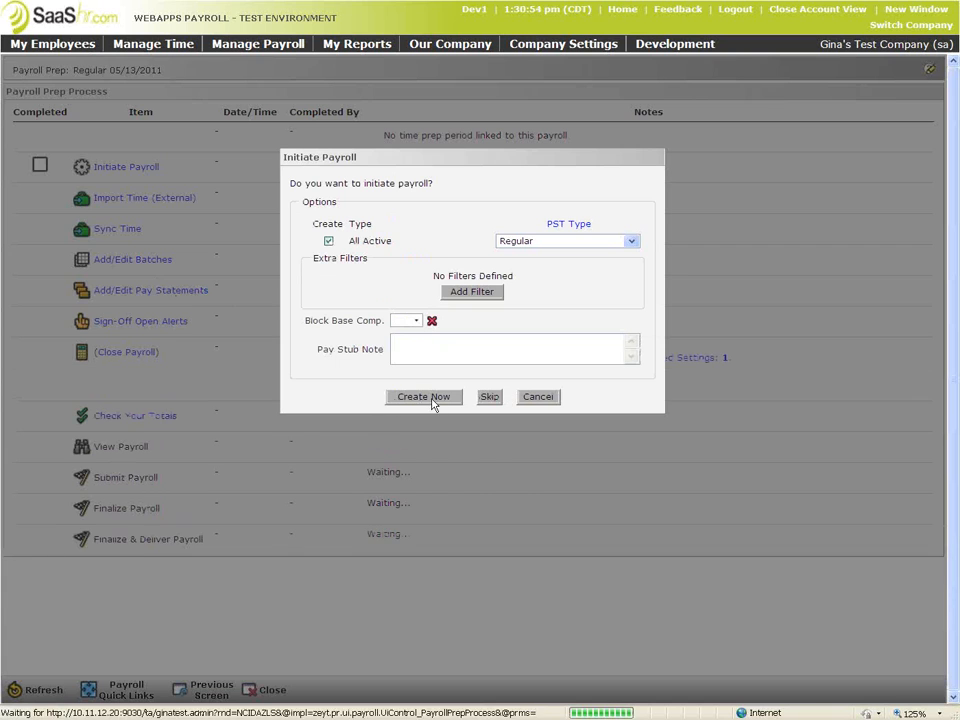
click(542, 398)
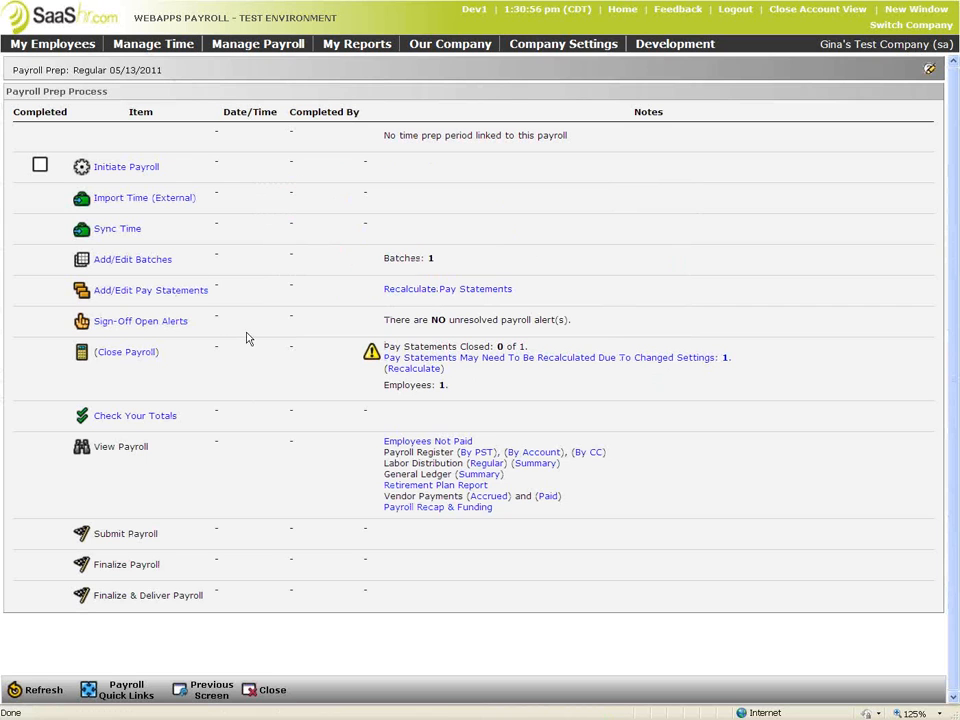
click(122, 289)
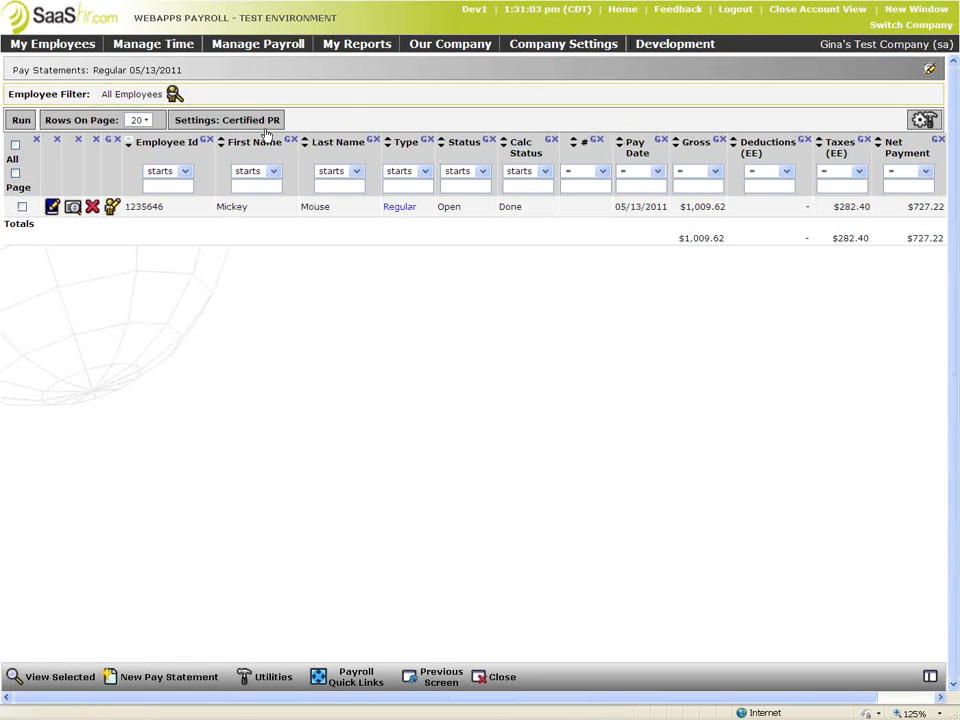
On the employee's pay statement, make row 205005 a Certified Regular earning of 5 hours
click(52, 206)
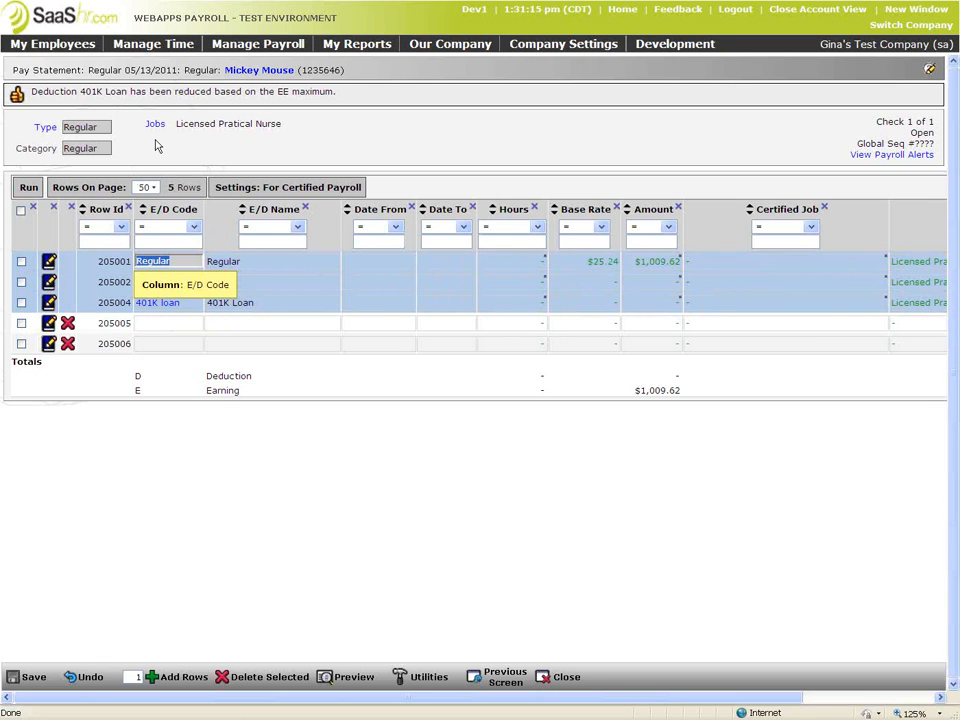
click(197, 324)
click(303, 323)
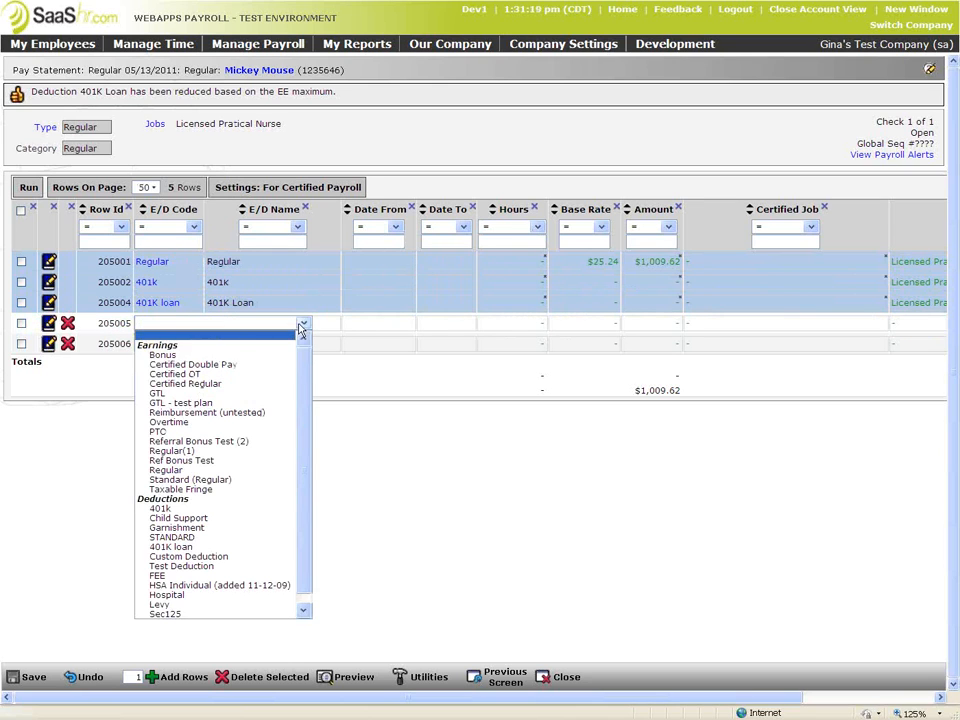
click(218, 384)
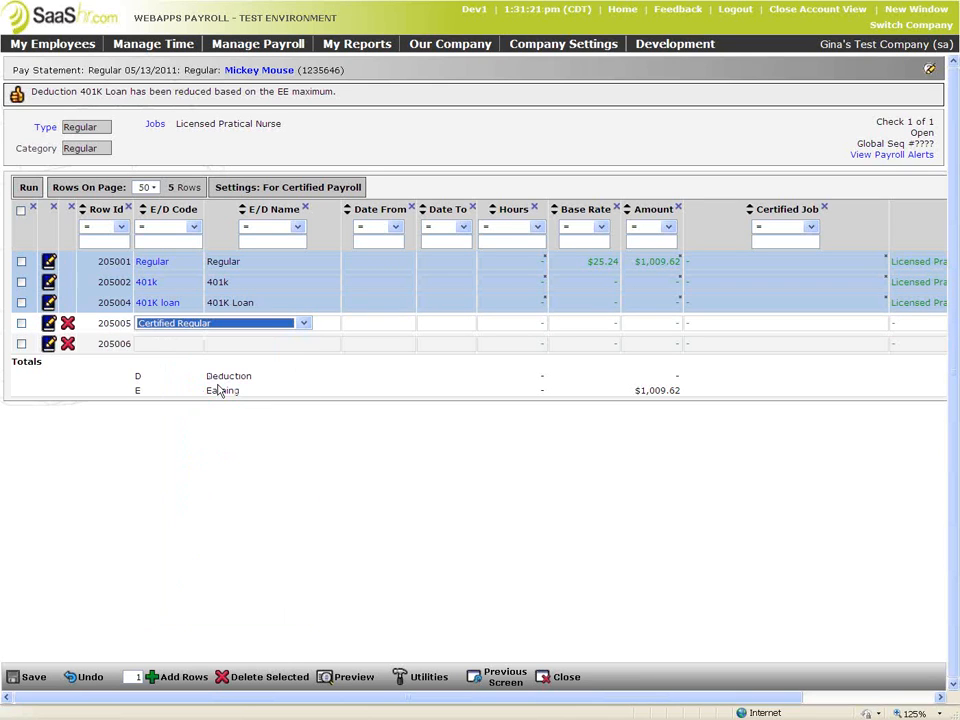
click(512, 325)
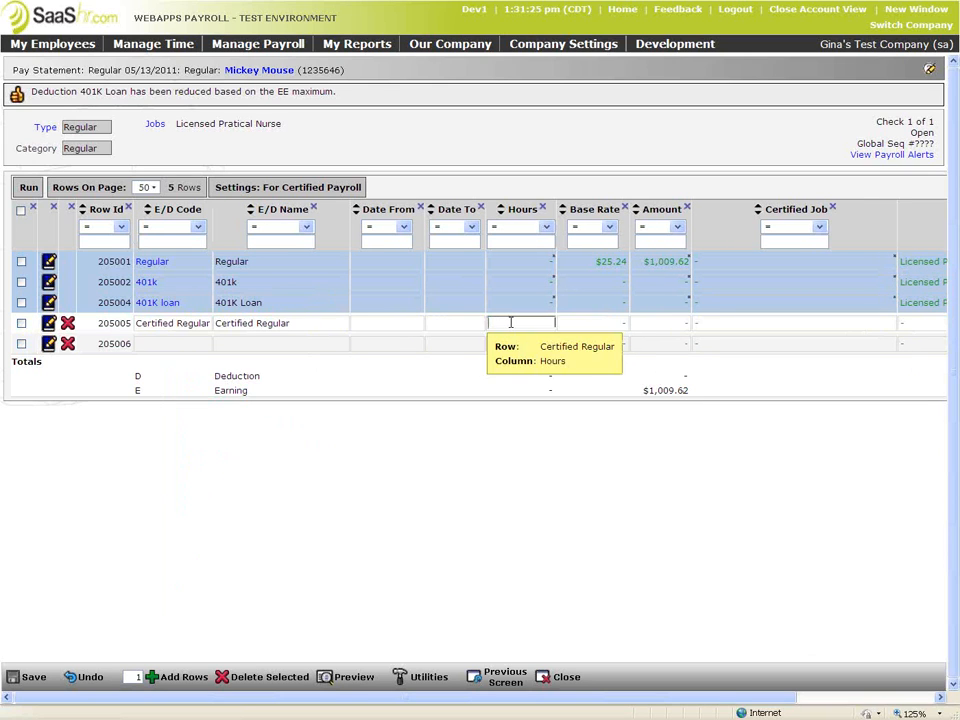
text(5)
key(Tab)
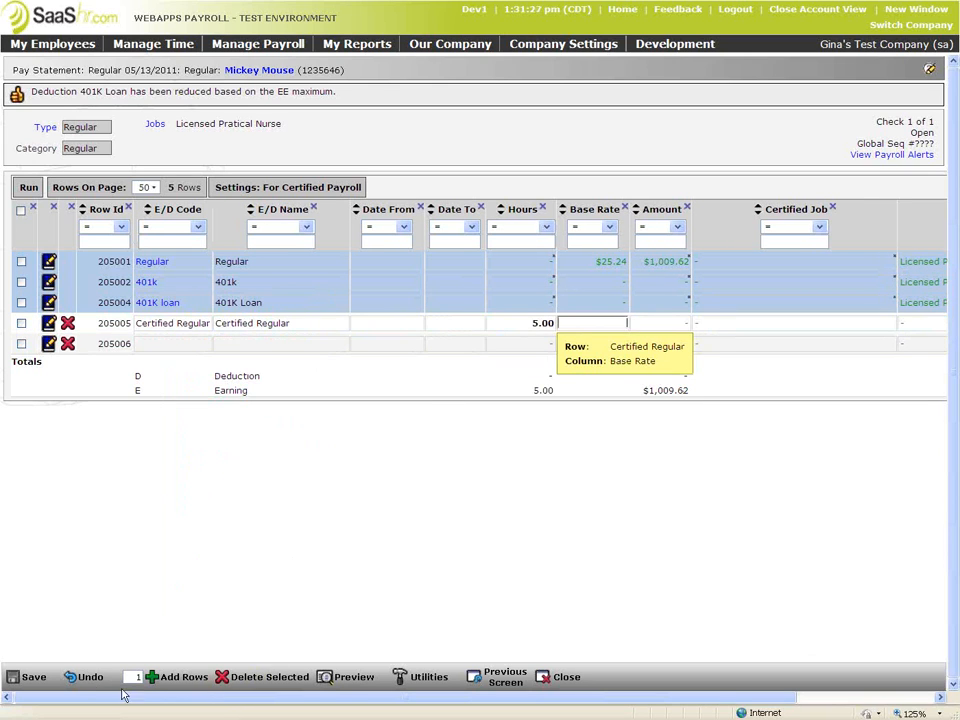
Save the pay statement and return to the pay statements list
click(33, 677)
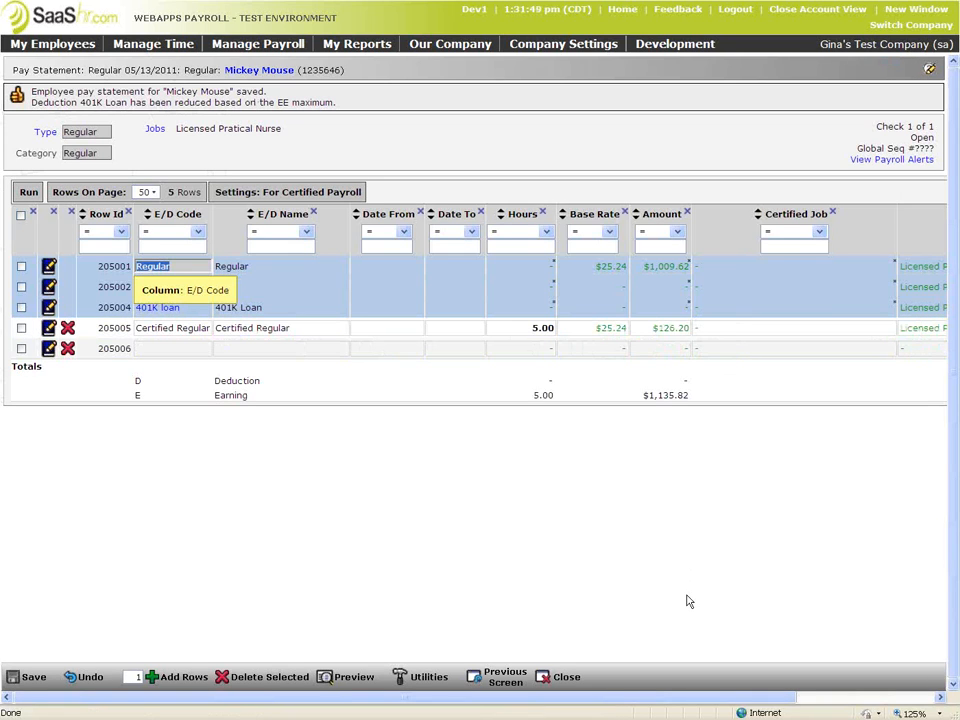
click(911, 697)
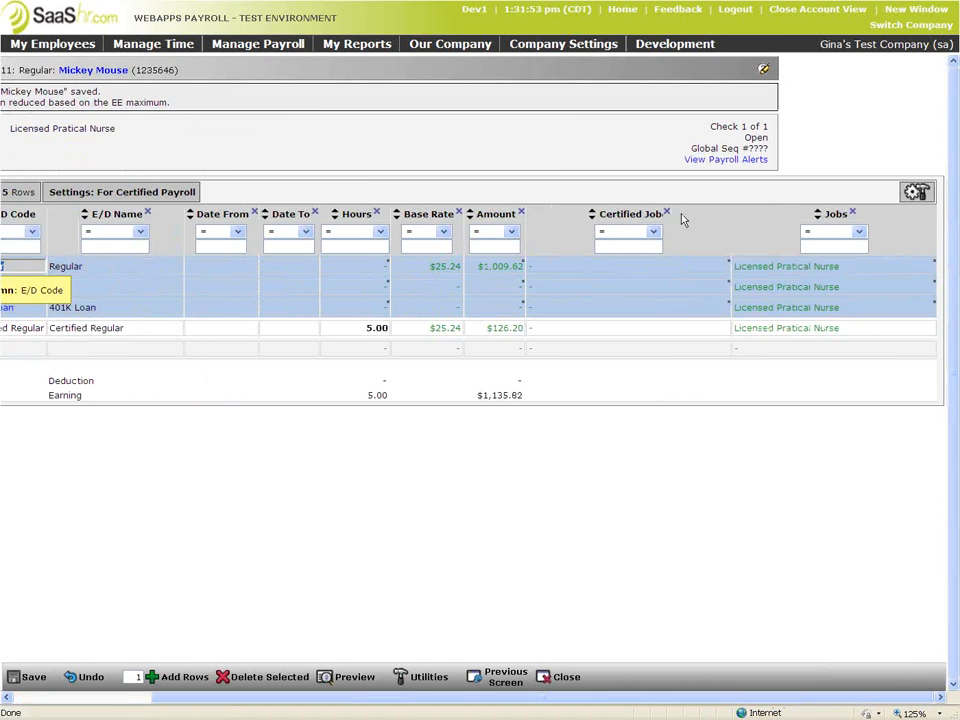
drag(544, 699, 336, 690)
click(478, 679)
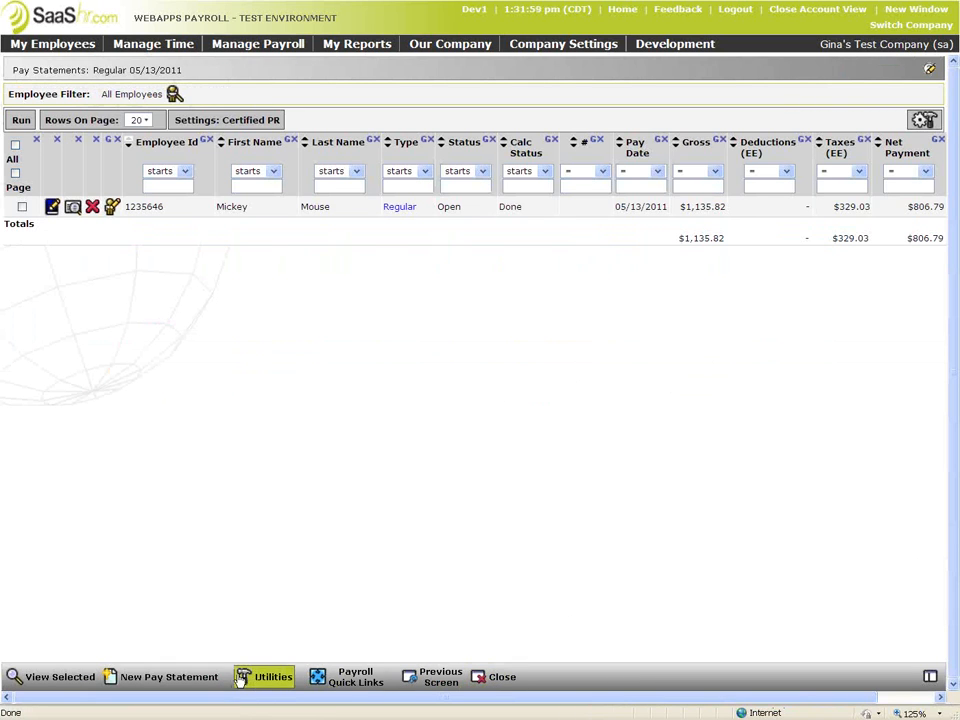
Create a new Regular pay statement for the second employee
click(200, 677)
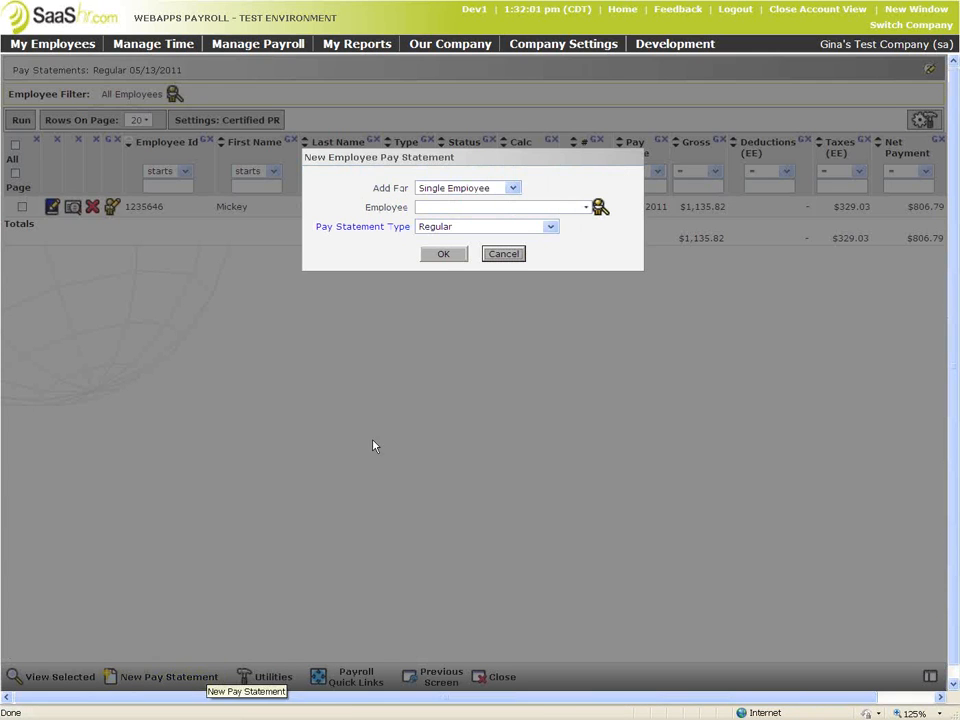
click(578, 205)
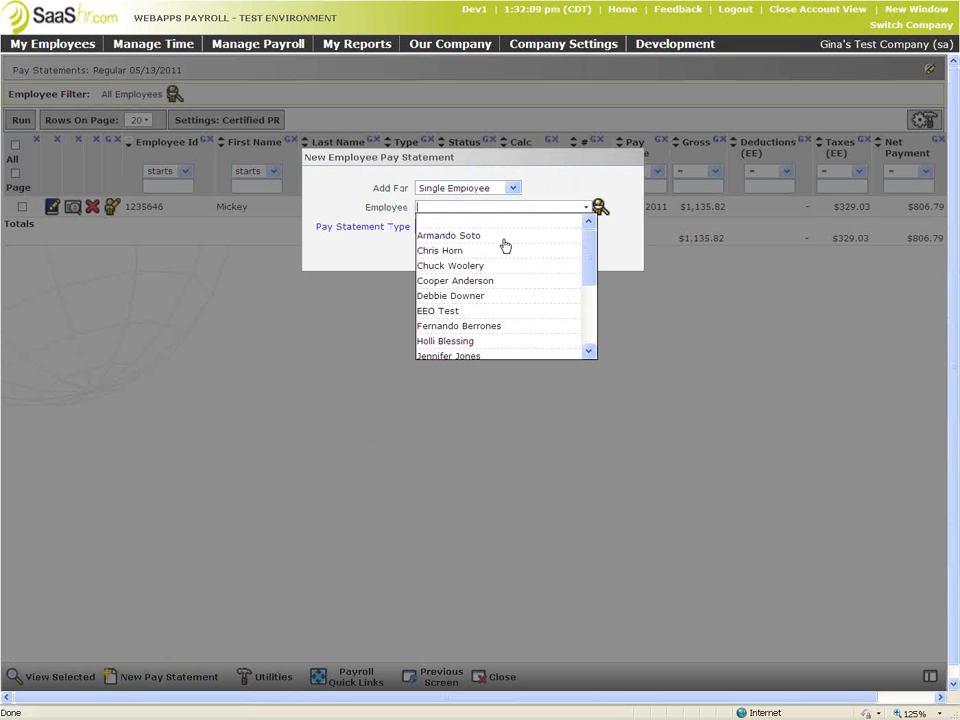
drag(589, 274, 584, 326)
click(486, 305)
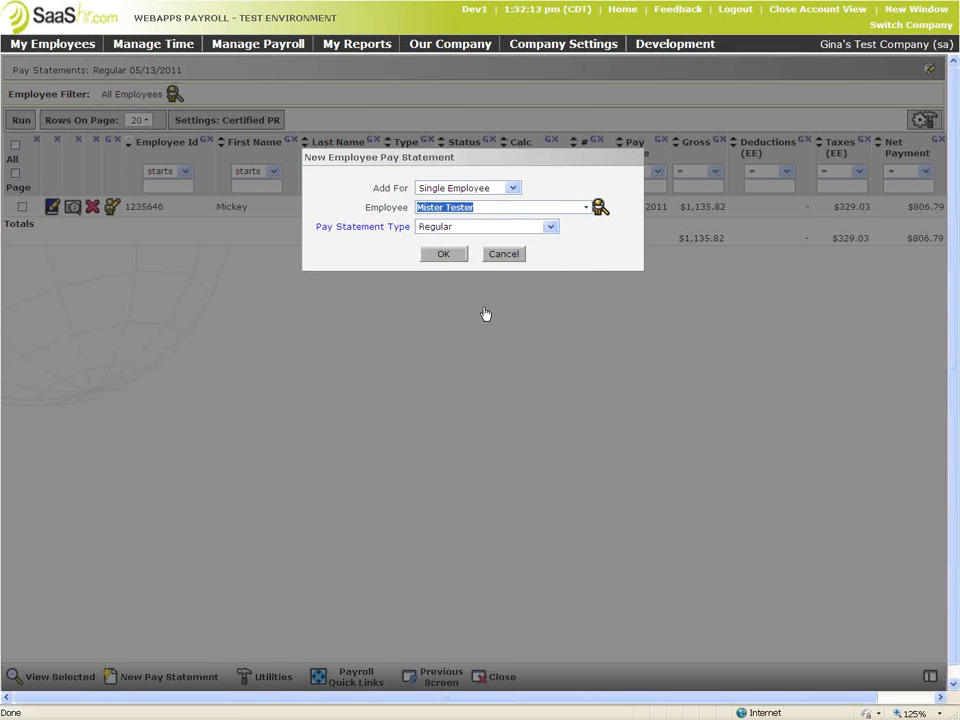
click(451, 256)
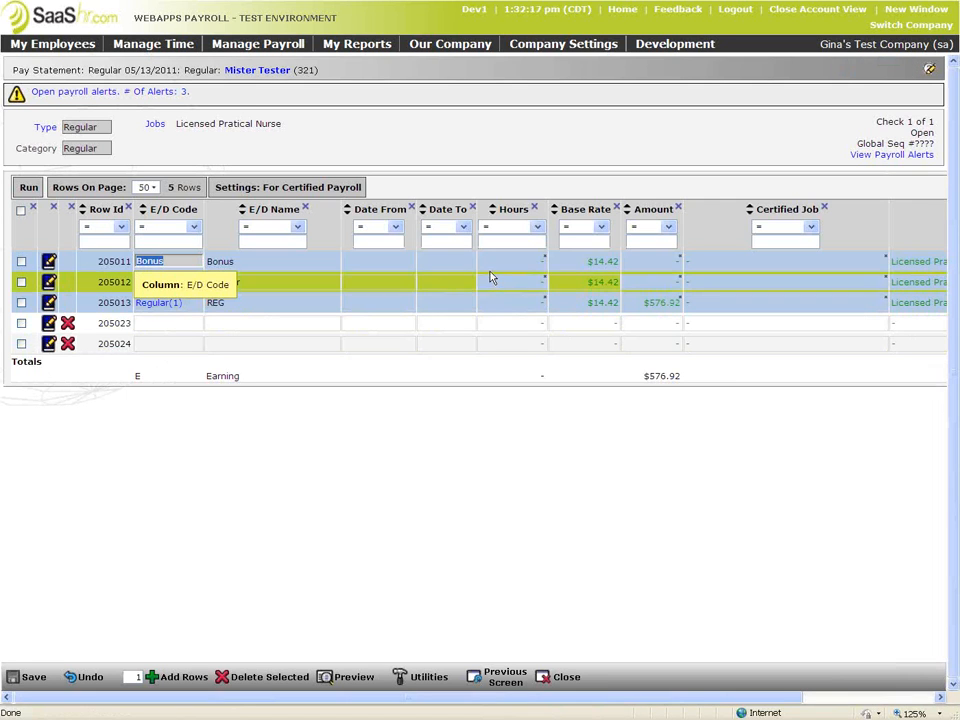
Enter 5 hours on the Bonus line and save the statement
click(500, 262)
text(5)
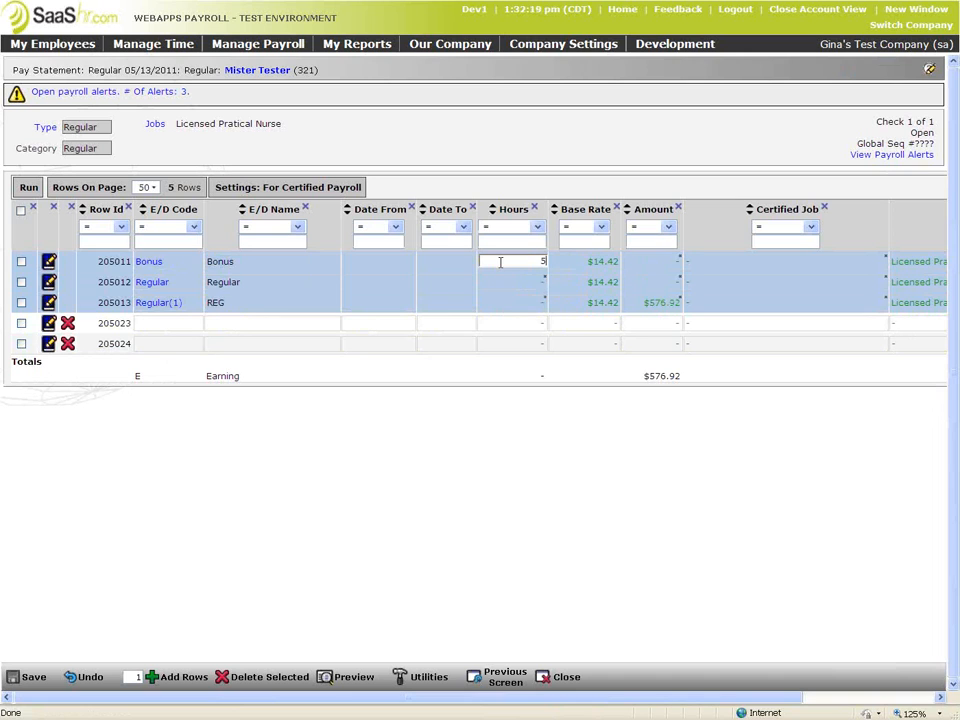
key(Return)
click(36, 678)
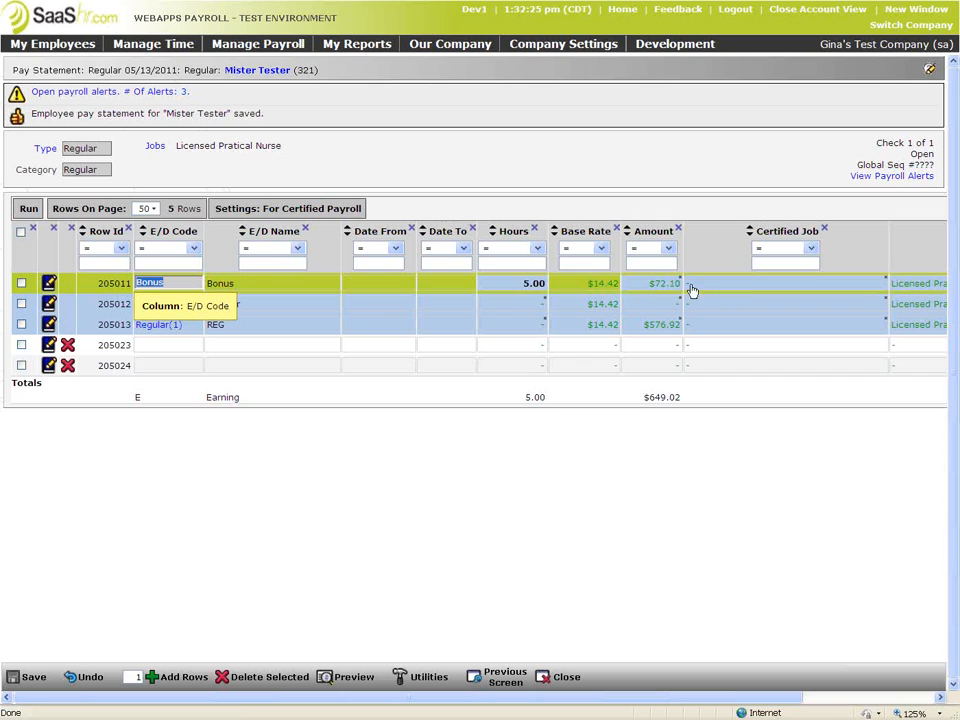
Assign Certified test as the Bonus line's certified job and save
click(835, 284)
click(880, 285)
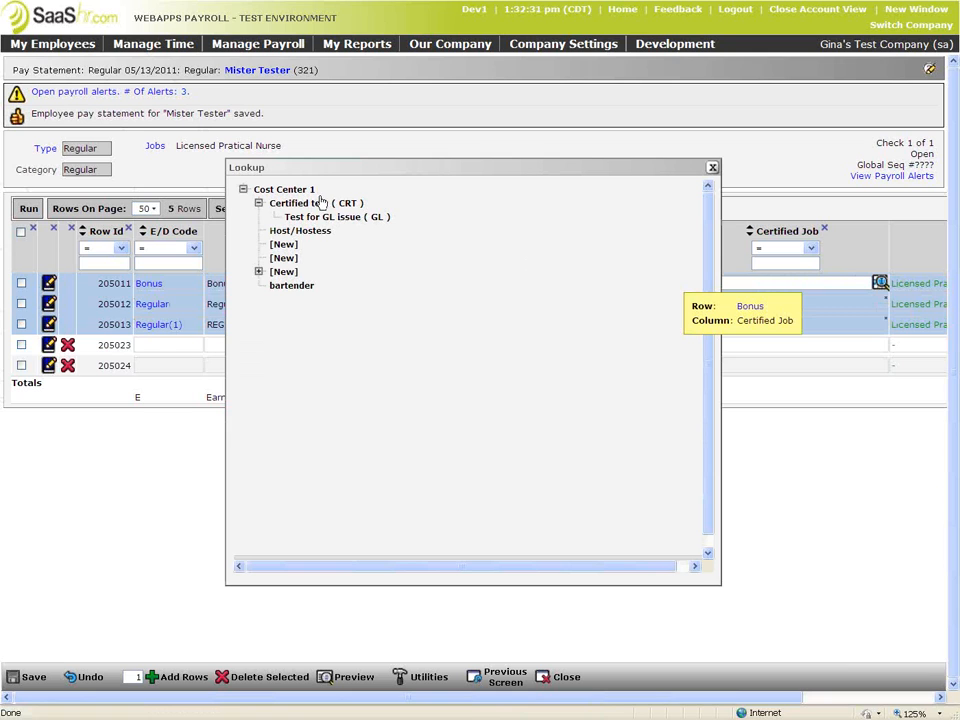
click(318, 203)
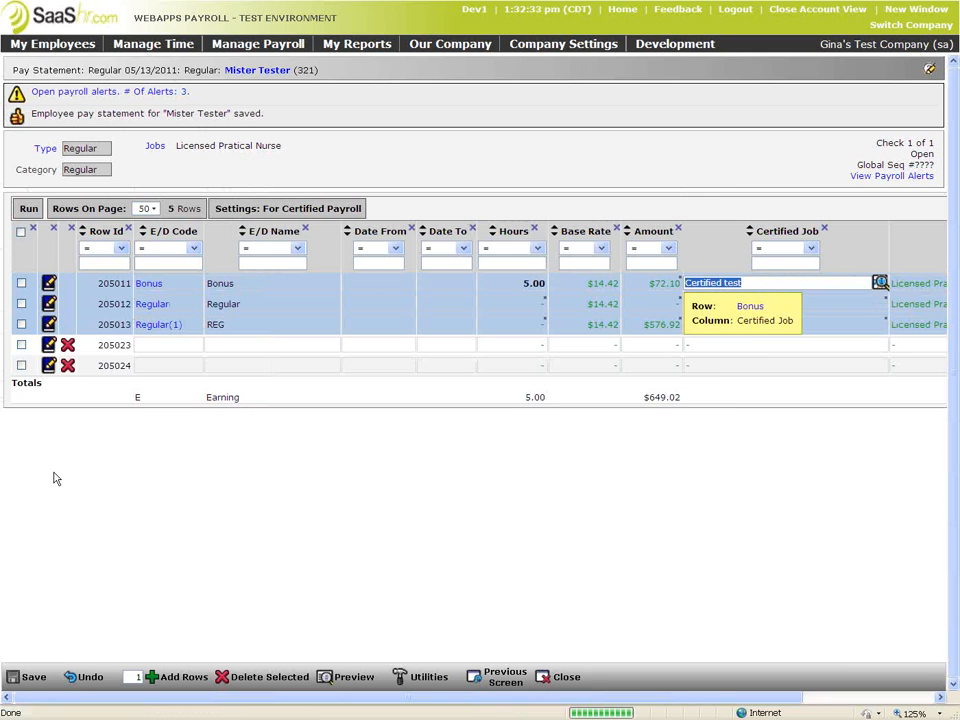
click(32, 677)
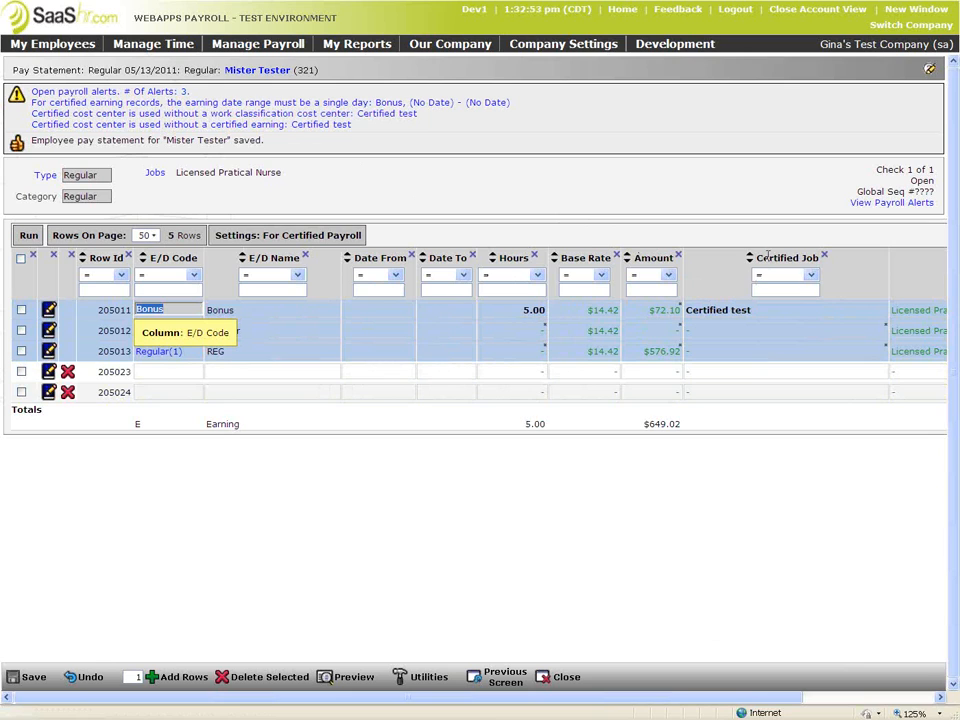
Review the Date From and Date To columns, then clear the Bonus line's hours
drag(821, 262, 758, 261)
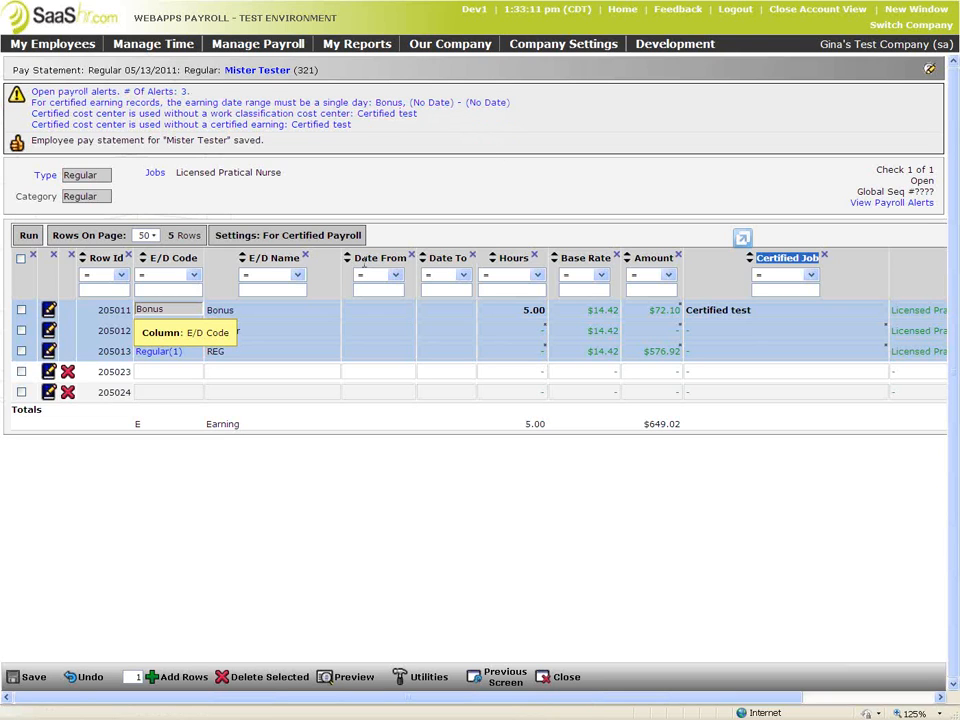
click(380, 258)
ctrl+click(447, 258)
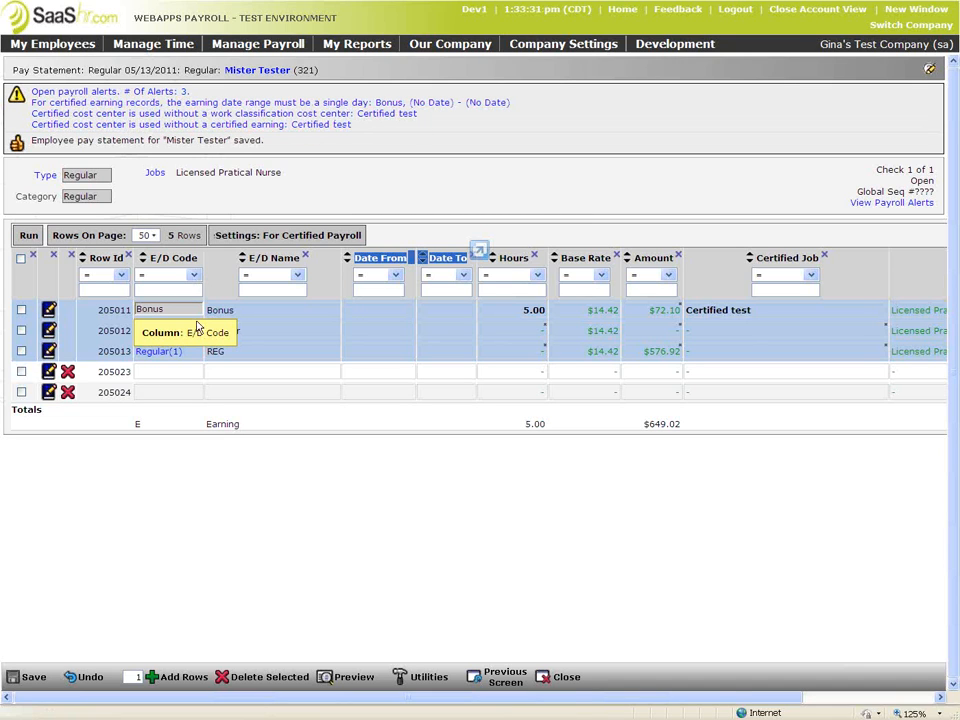
drag(234, 314, 213, 316)
drag(469, 314, 360, 305)
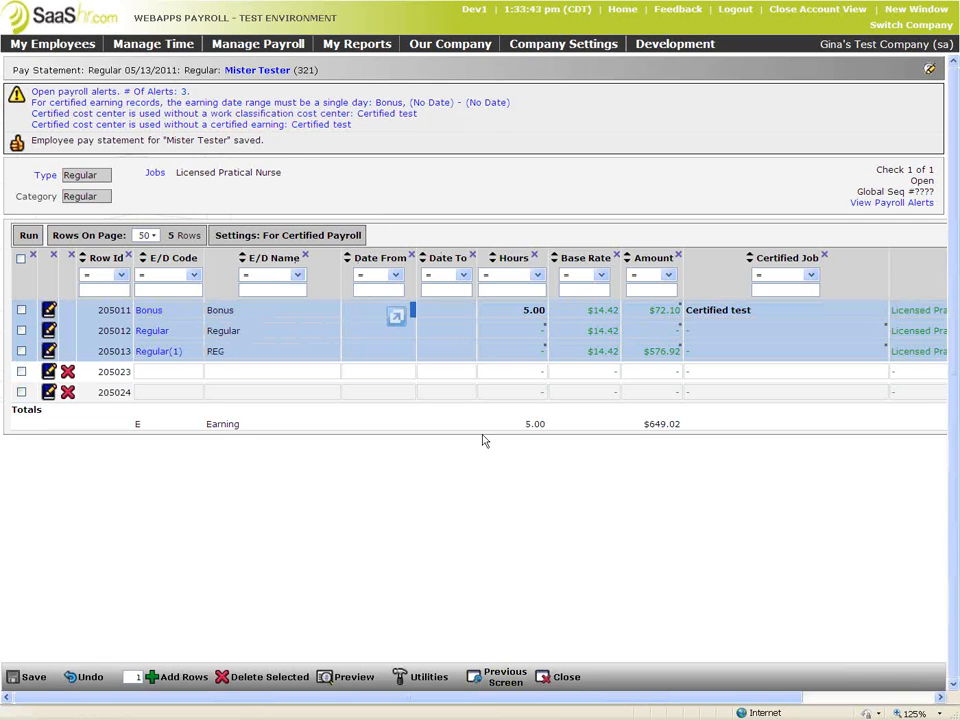
click(522, 312)
key(BackSpace)
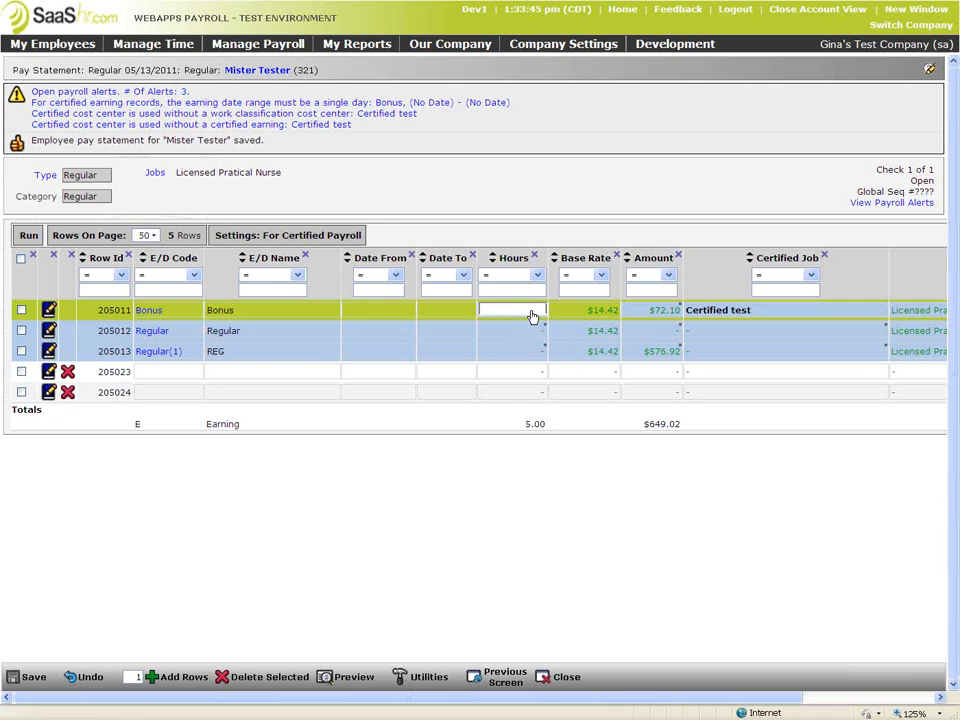
Make row 205023 a Certified Regular earning with Date From and Date To 05/06/2011
click(201, 380)
click(305, 373)
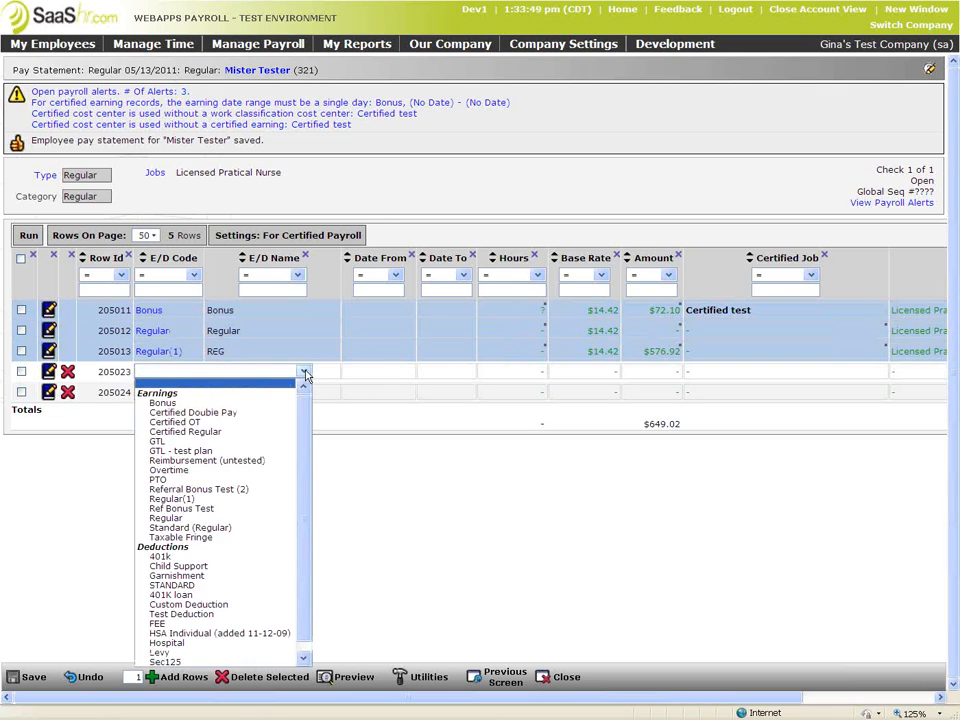
click(249, 432)
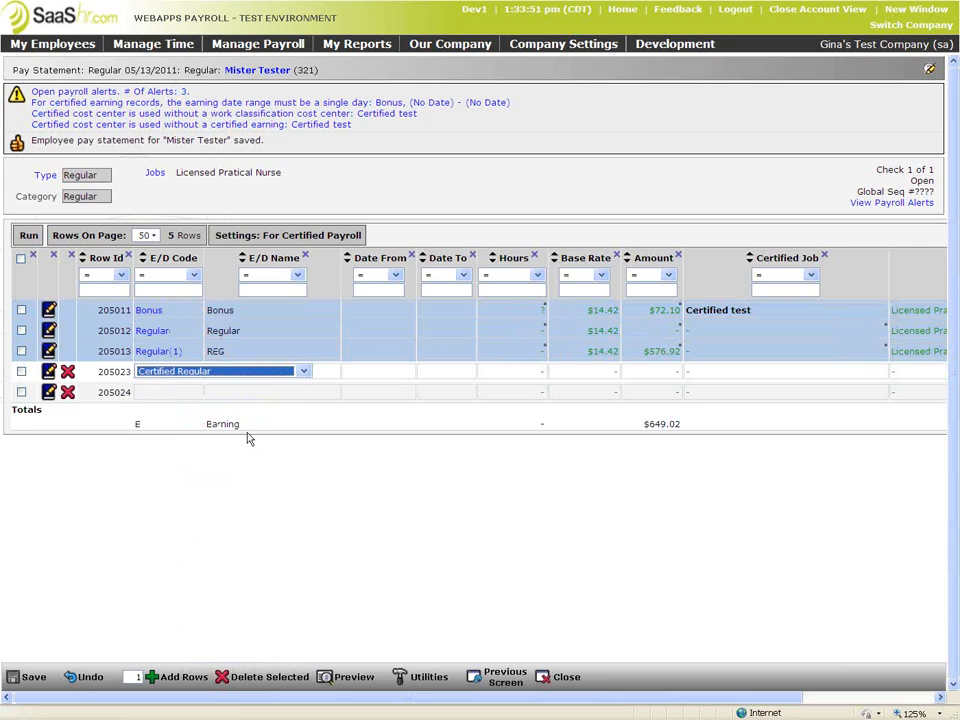
click(388, 378)
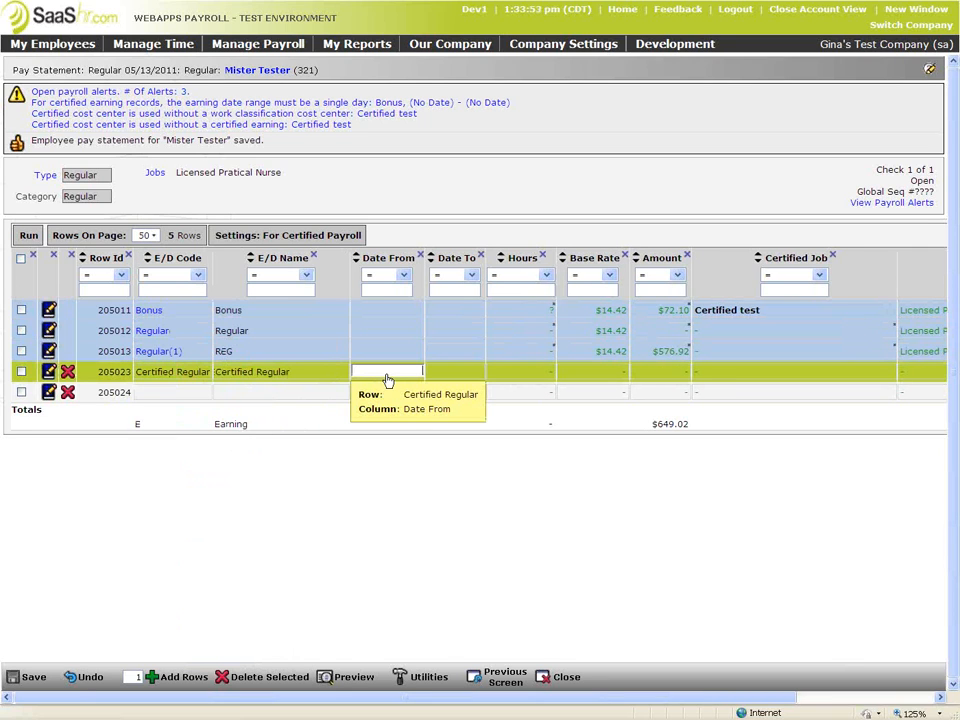
text(5/)
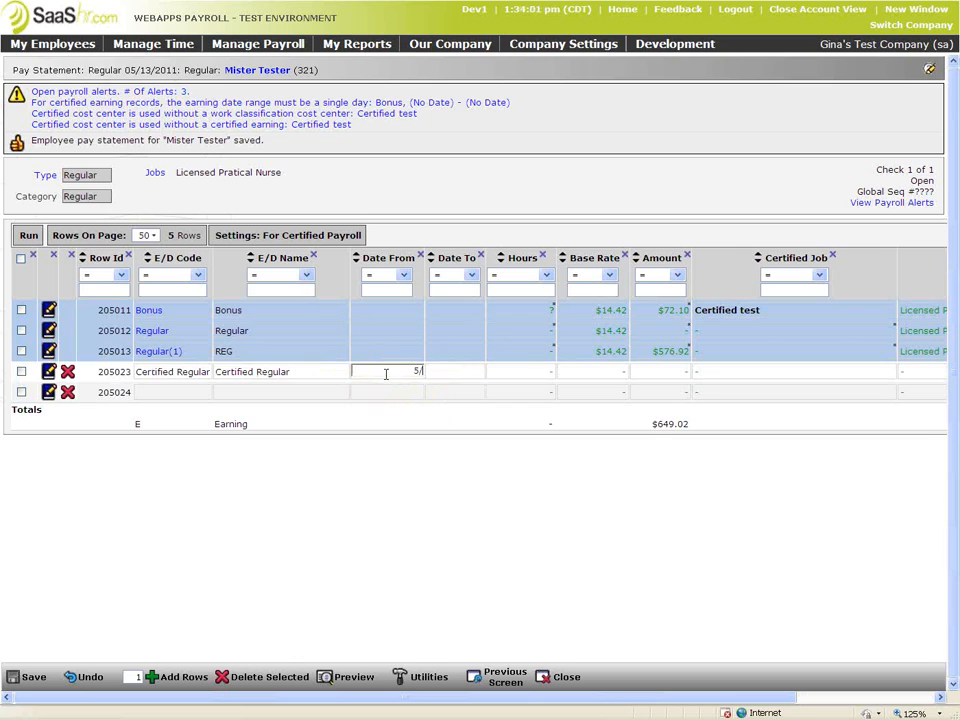
text(6/1)
text(011)
click(460, 374)
text(5/06/)
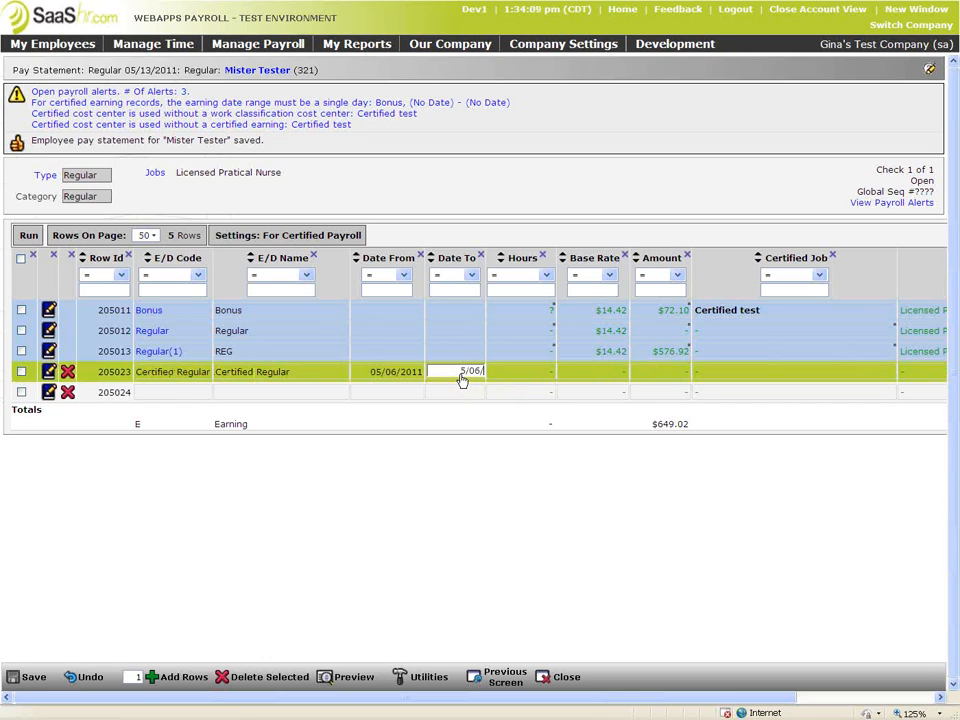
text(2011)
key(Caps_Lock)
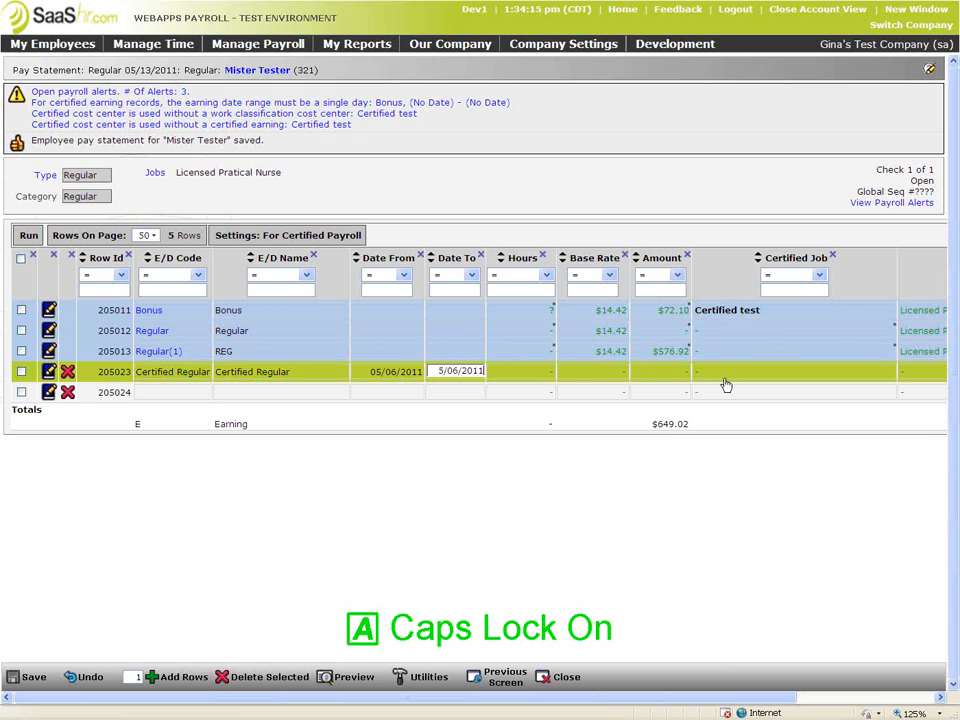
Give the Certified Regular line 8 hours on the Certified test job and save
click(541, 378)
text(8)
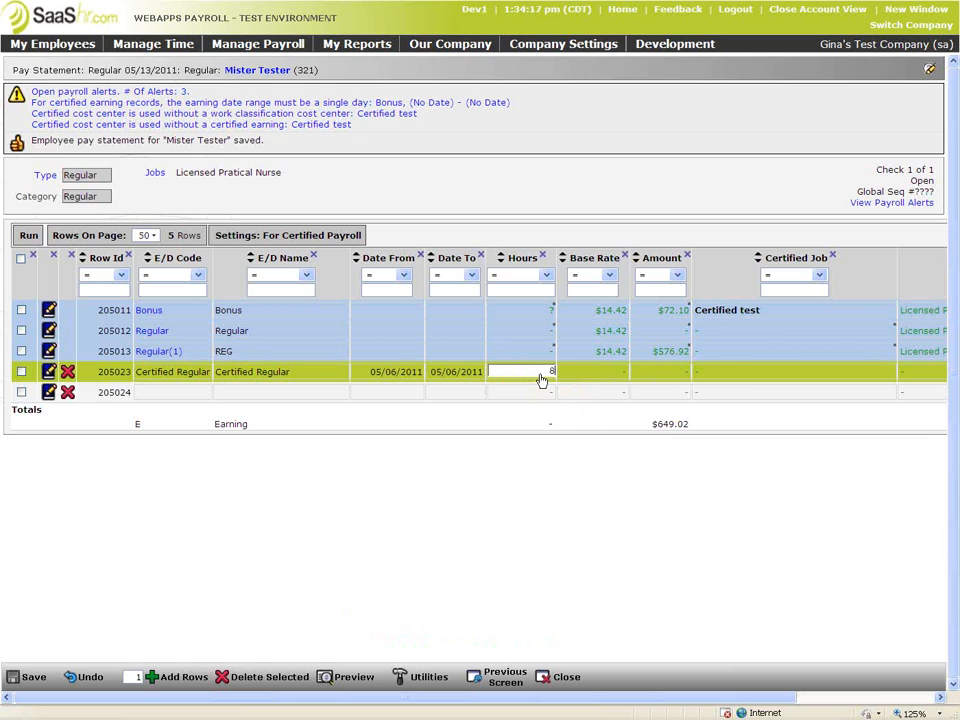
click(752, 378)
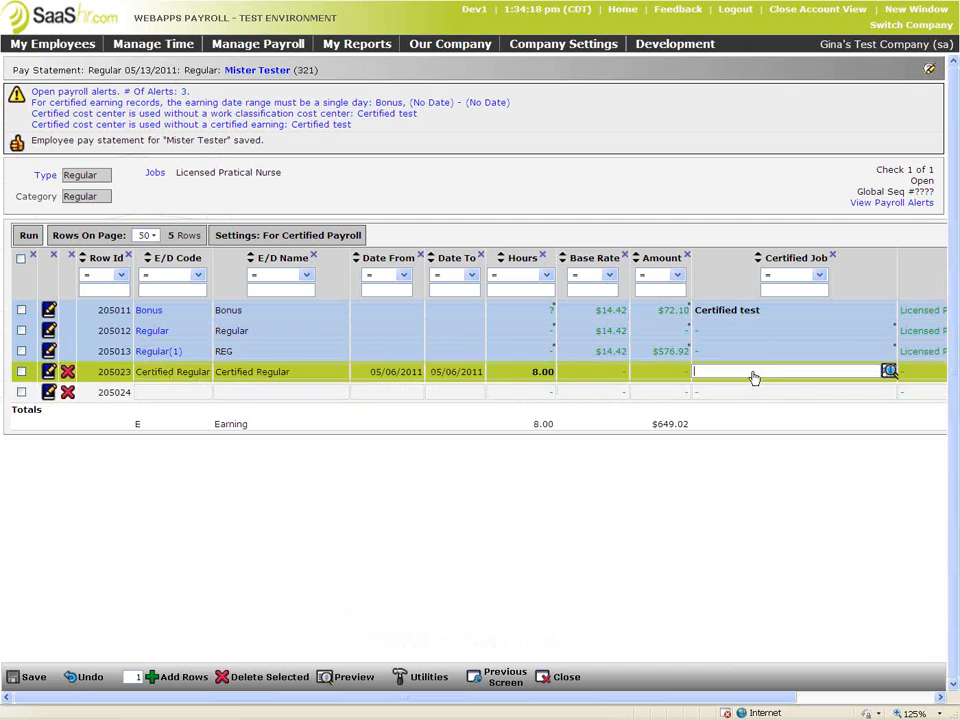
click(888, 371)
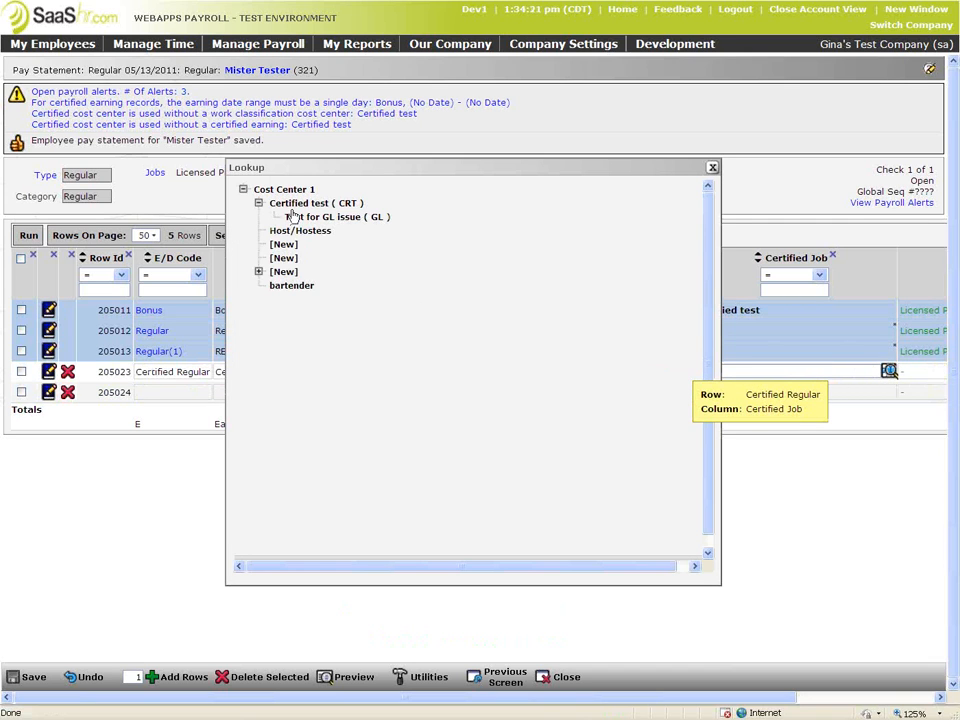
click(291, 208)
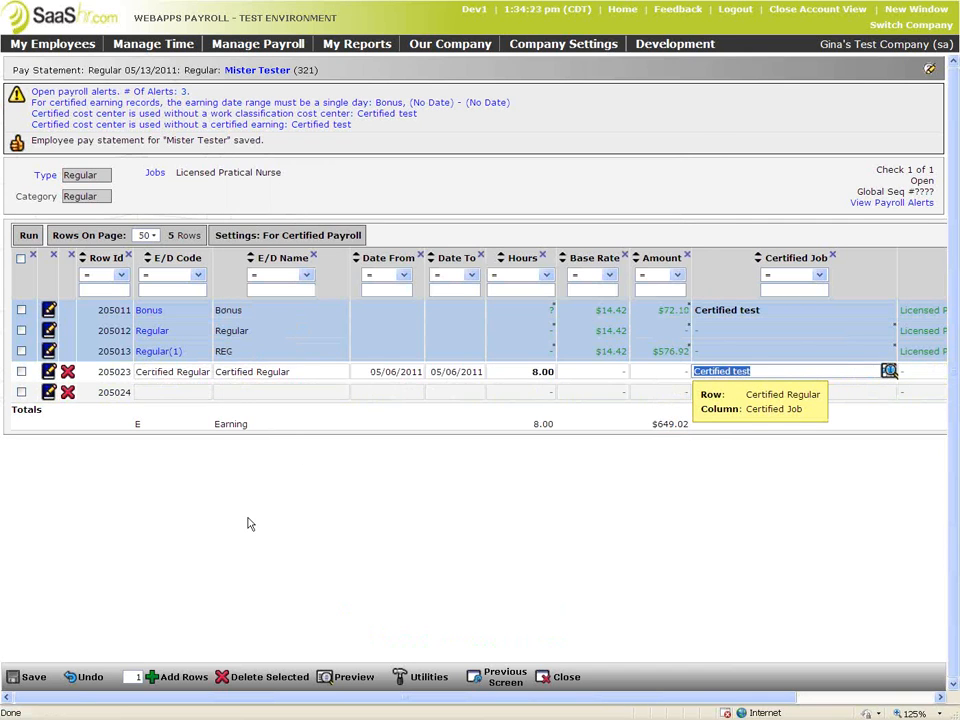
click(30, 677)
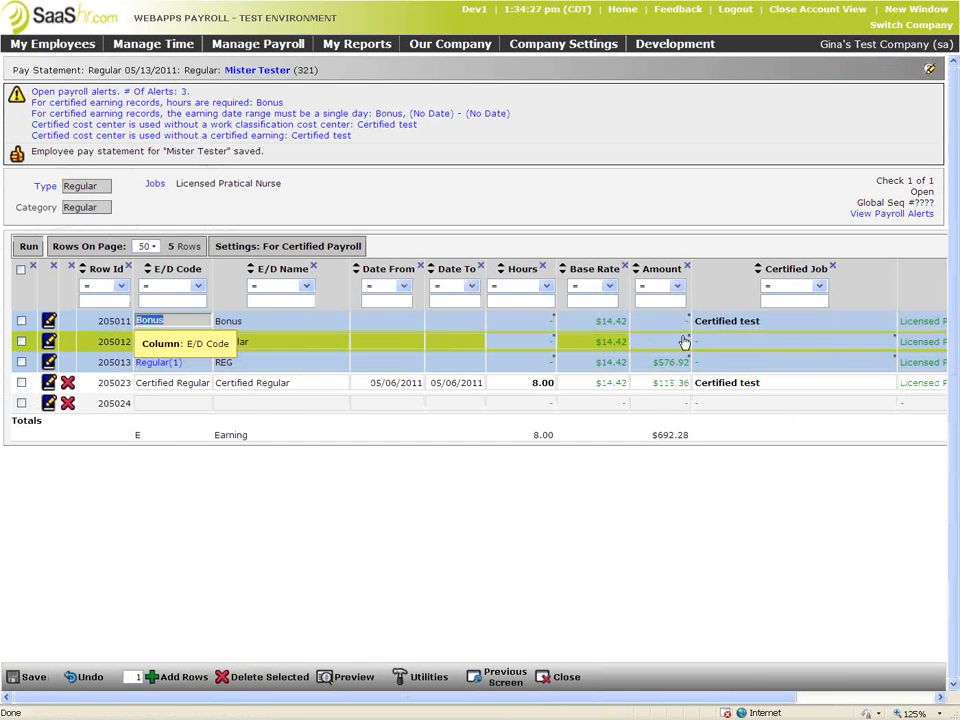
Remove the Bonus line's certified job and save the statement
click(887, 323)
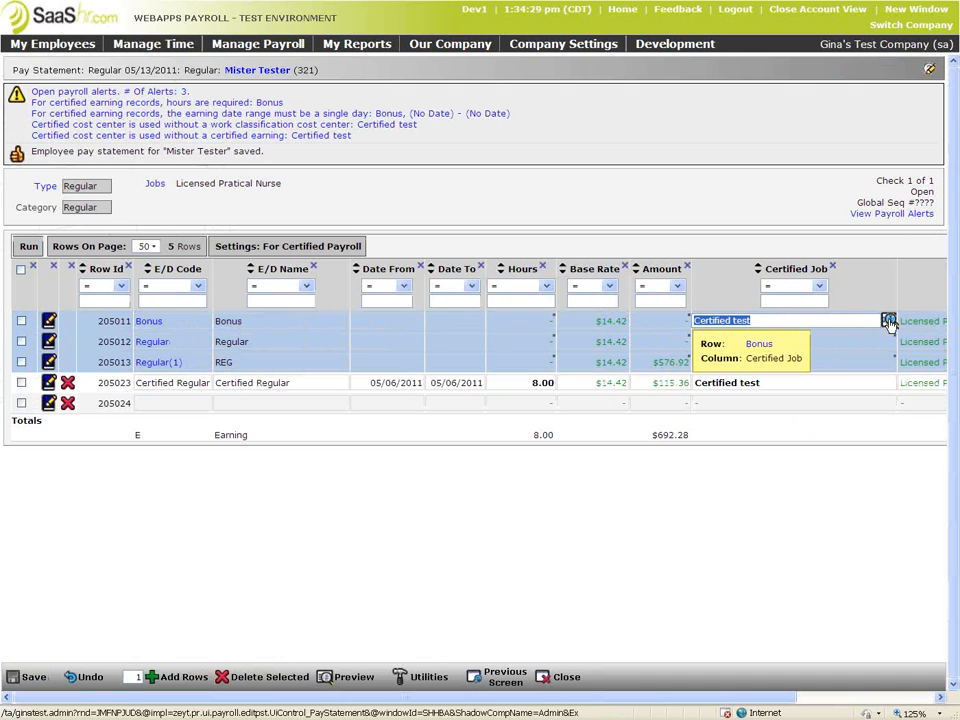
key(Delete)
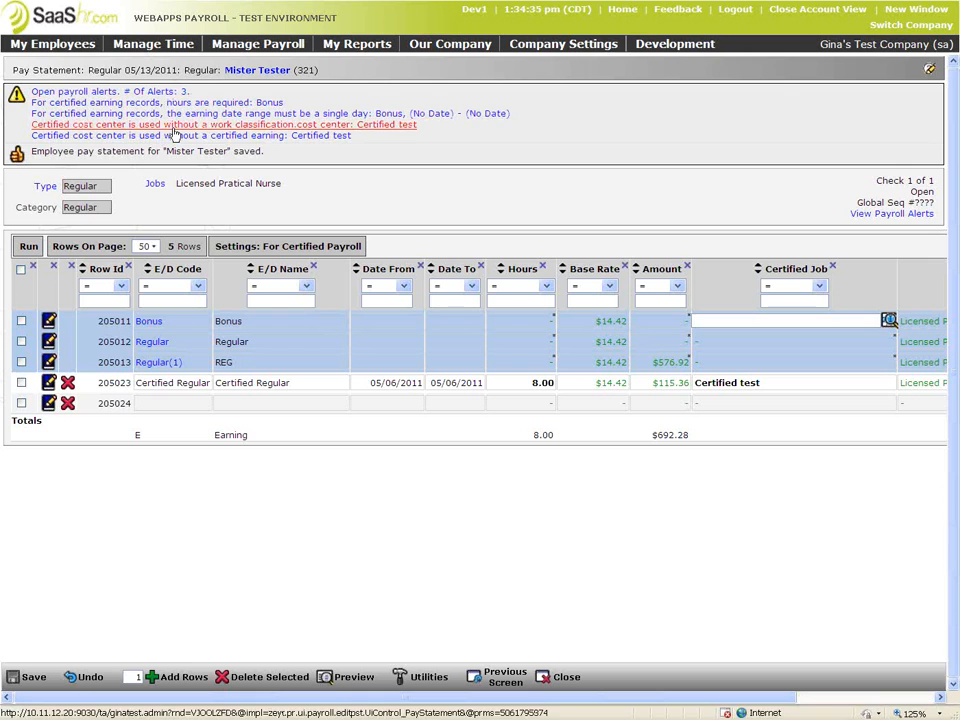
click(36, 678)
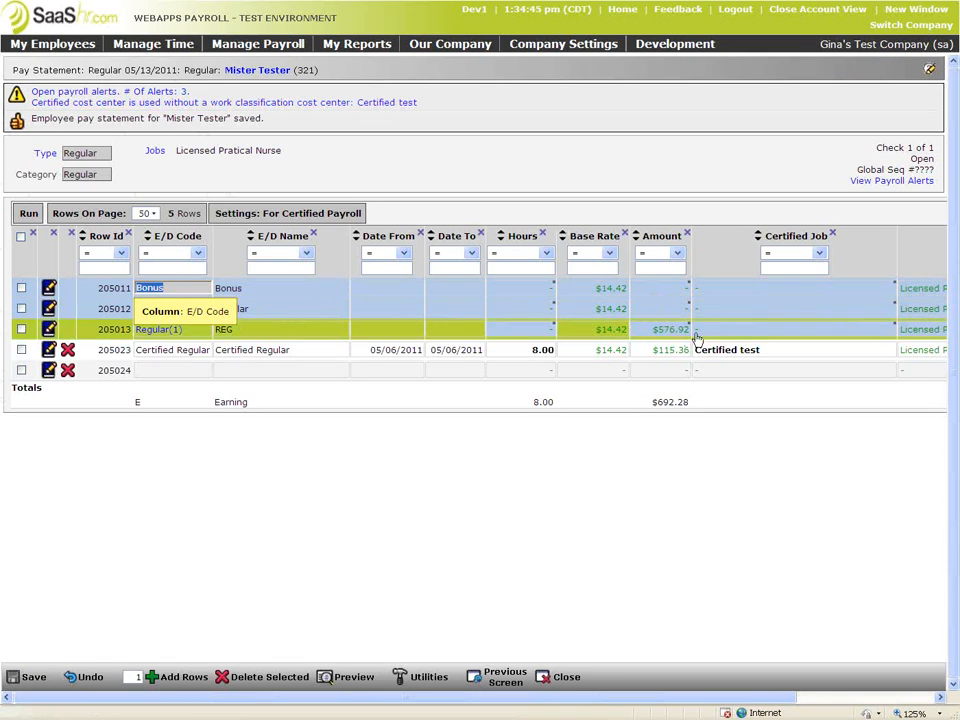
Filter the column chooser by 'WORK' and add Work Classification to the grid
drag(727, 700, 893, 660)
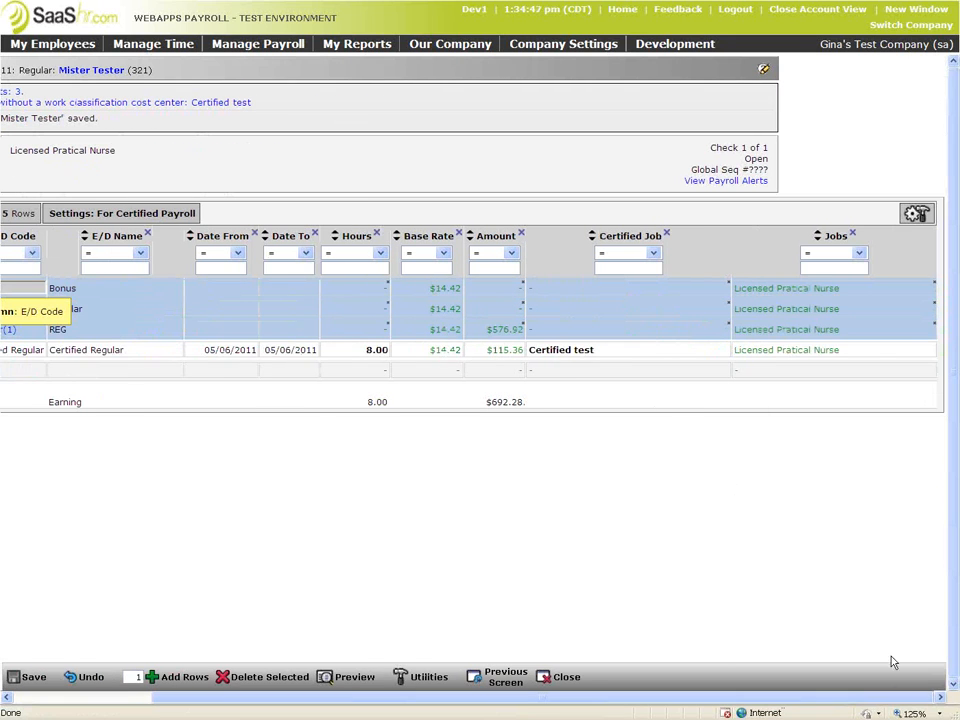
click(917, 214)
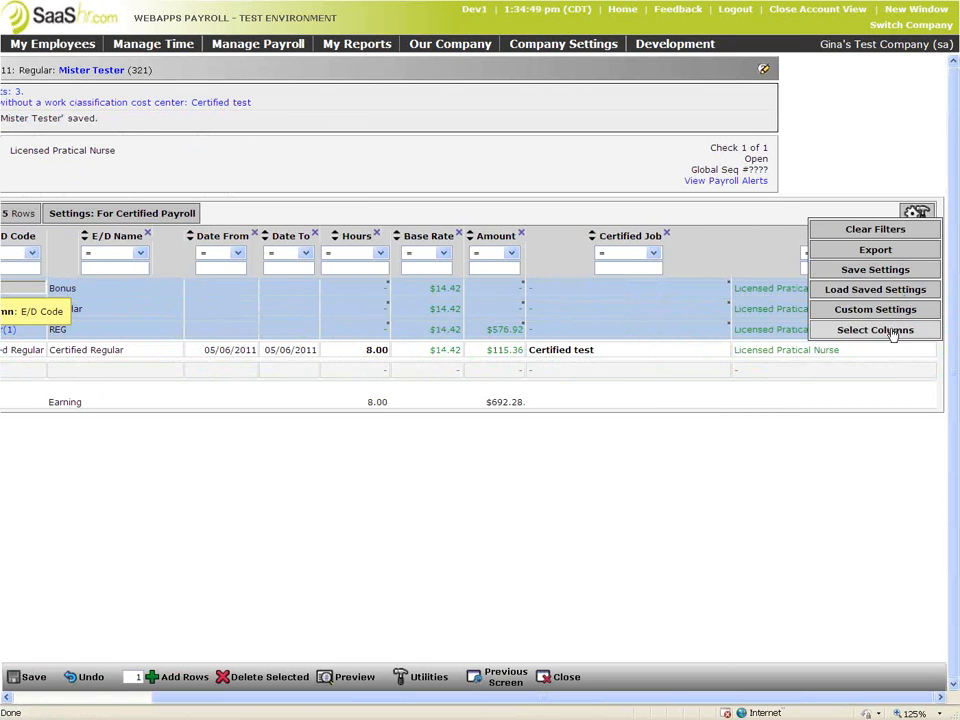
click(893, 331)
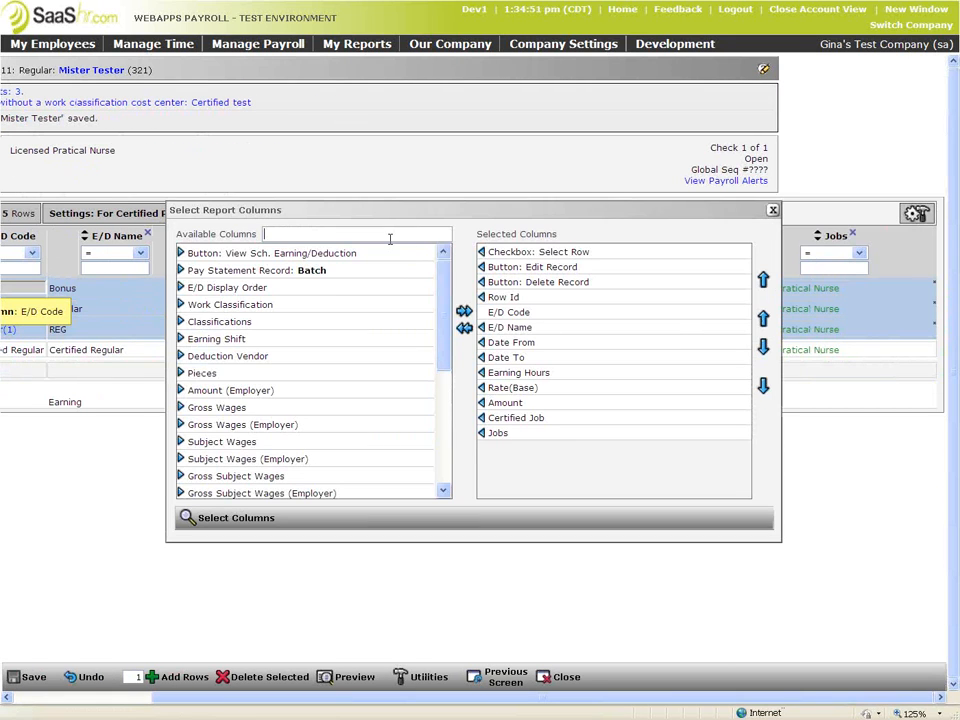
text(WO)
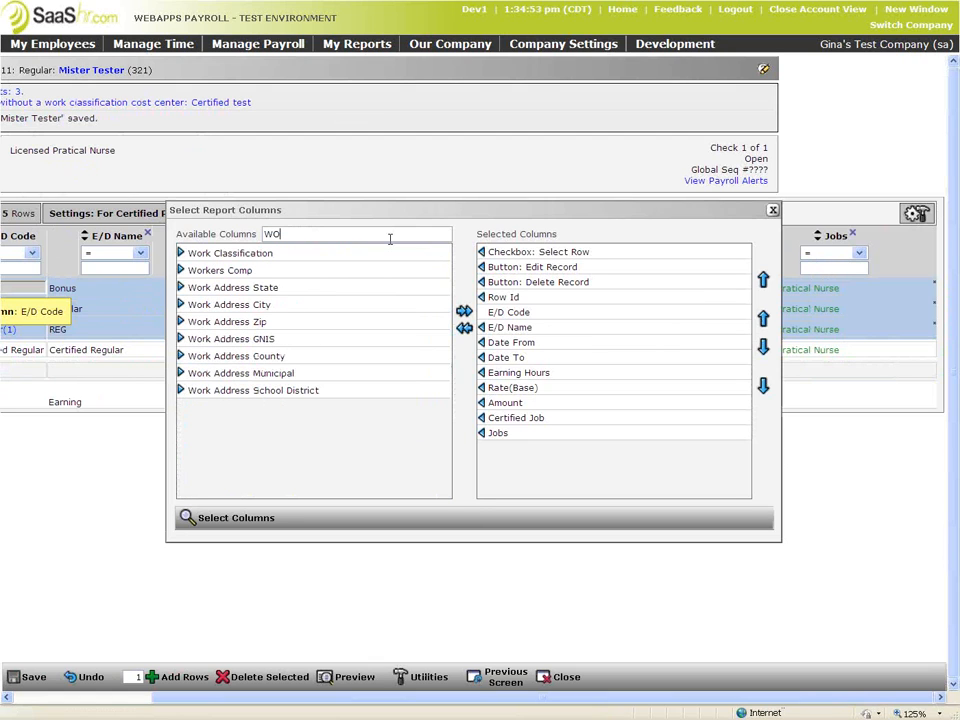
text(RK)
double_click(228, 253)
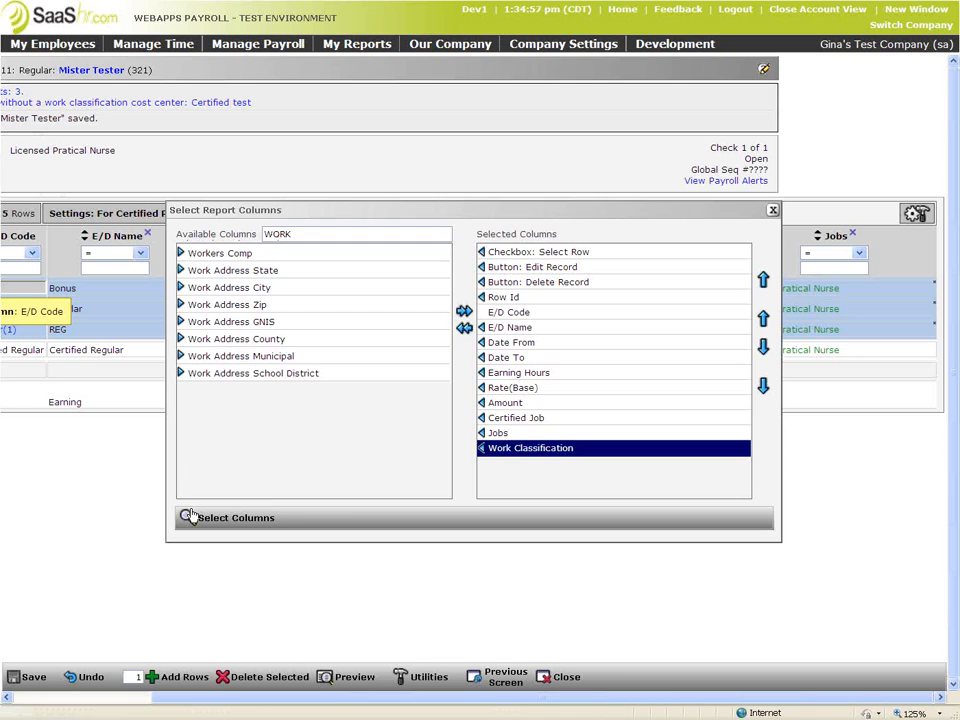
click(197, 518)
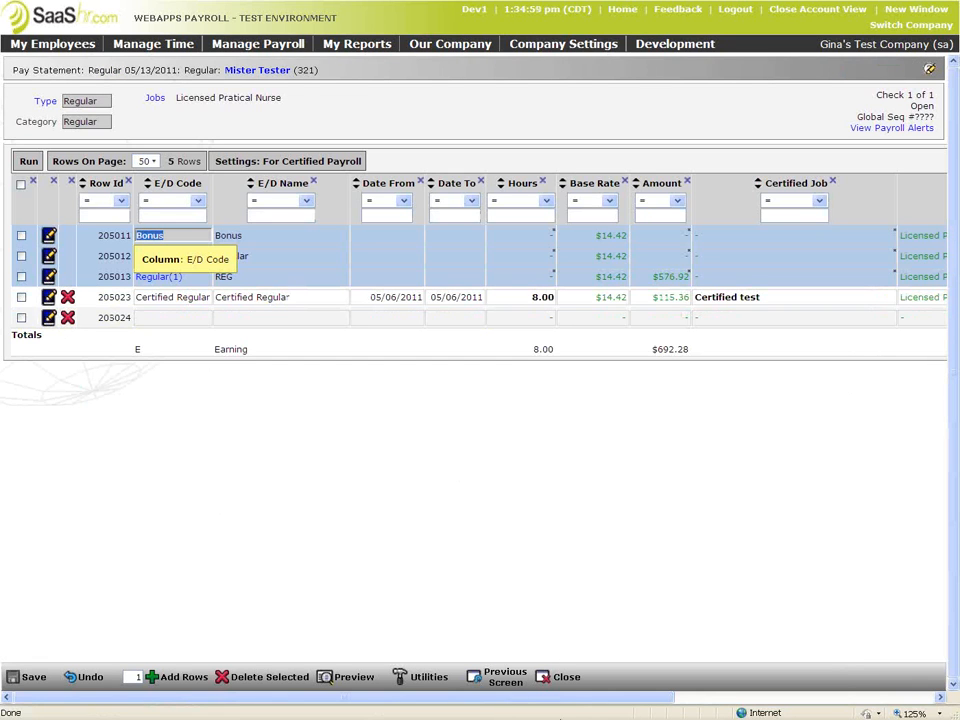
Set the Bonus line's Work Classification to Floorwork and save the statement
drag(573, 698, 840, 698)
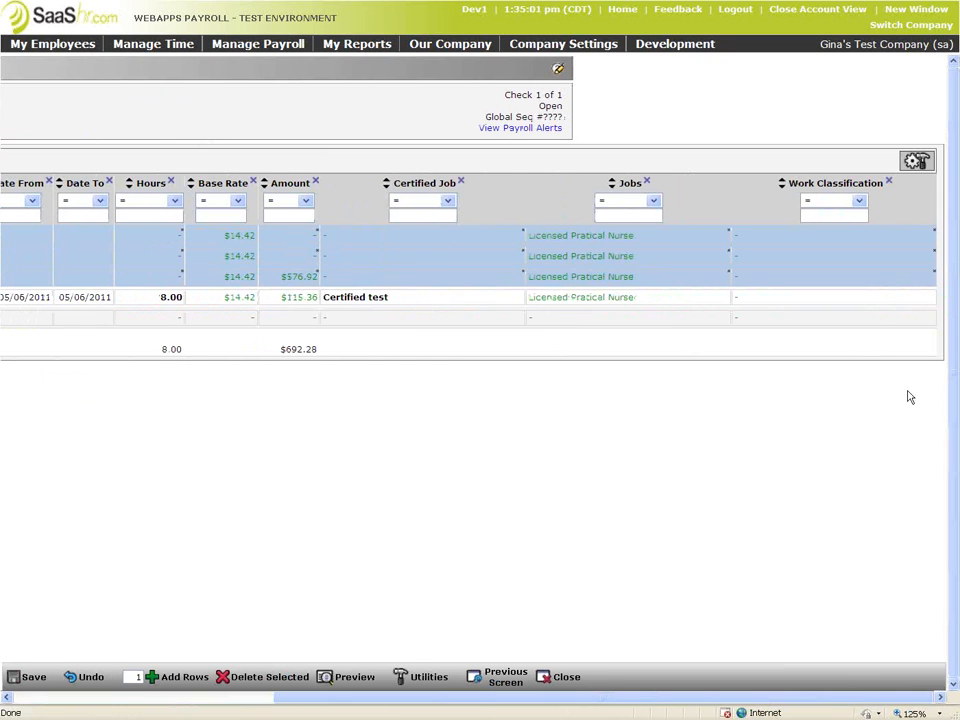
click(925, 240)
click(928, 235)
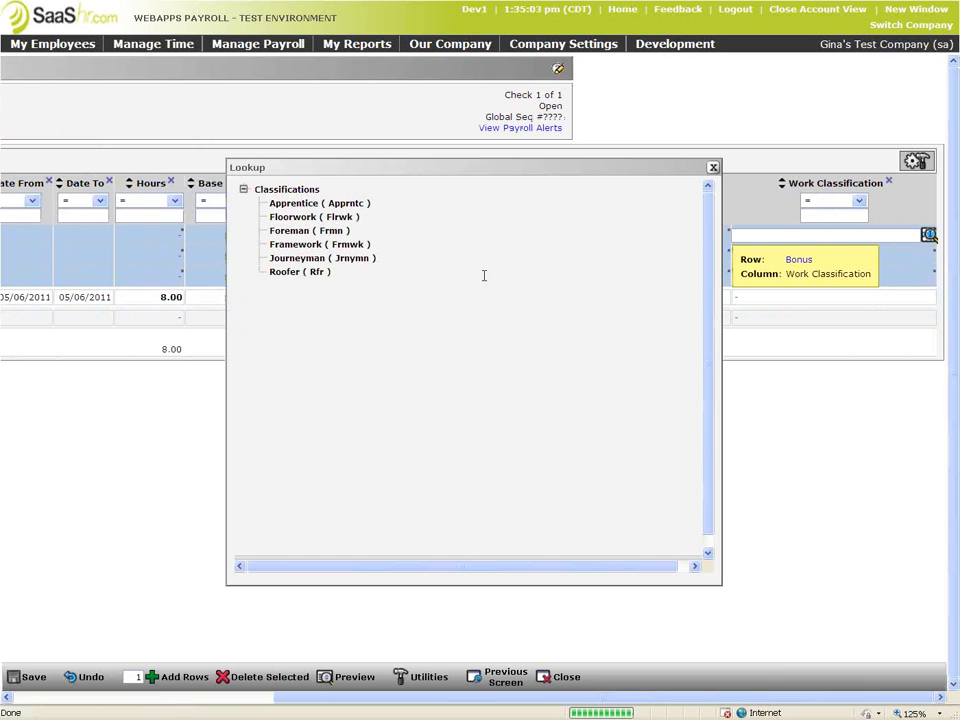
click(302, 217)
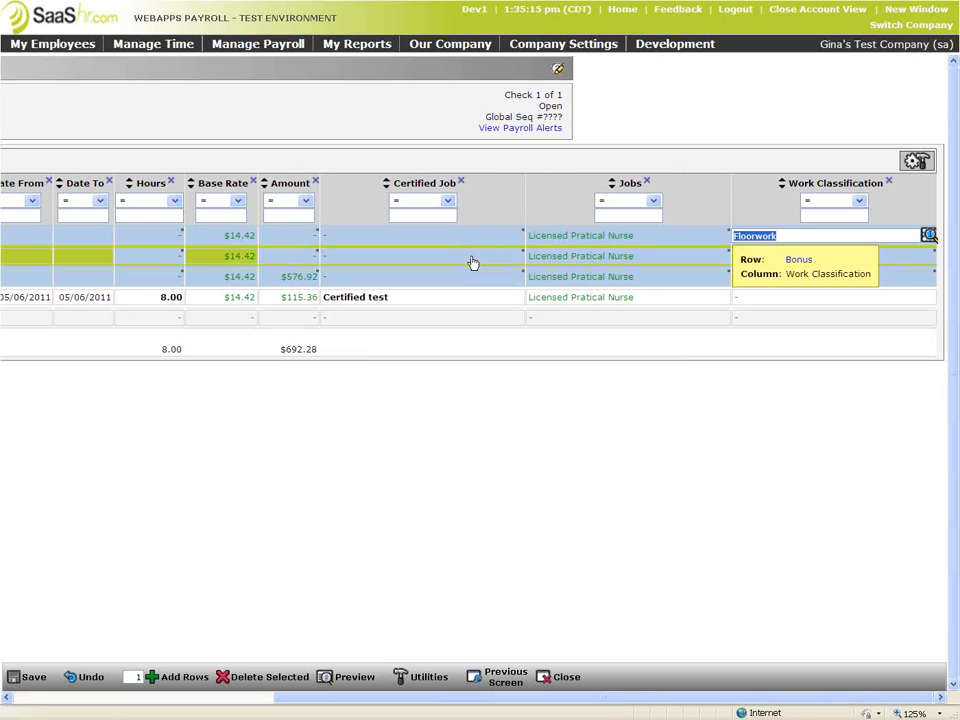
click(24, 677)
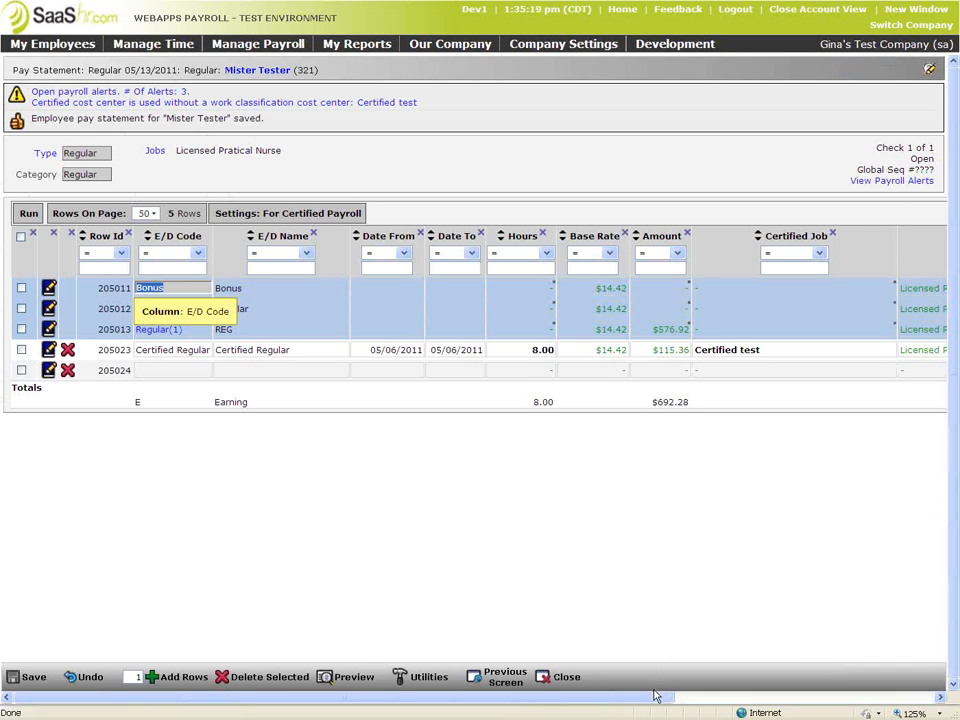
Check the Certified Regular line's certified job unchanged, then bring up Company Settings > Global Setup
click(821, 694)
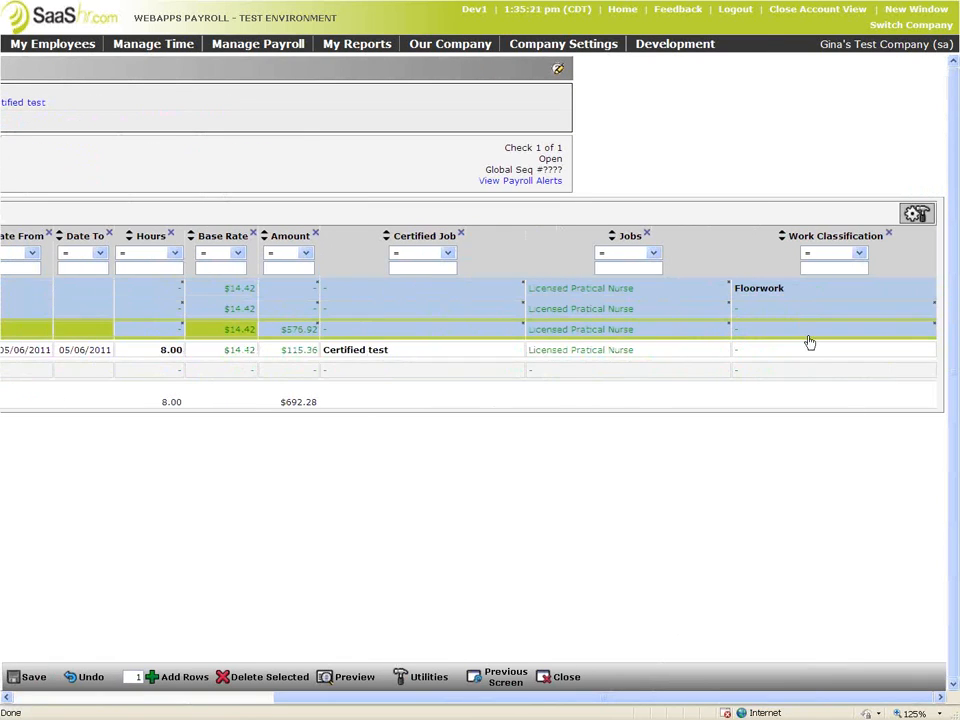
click(353, 357)
click(491, 360)
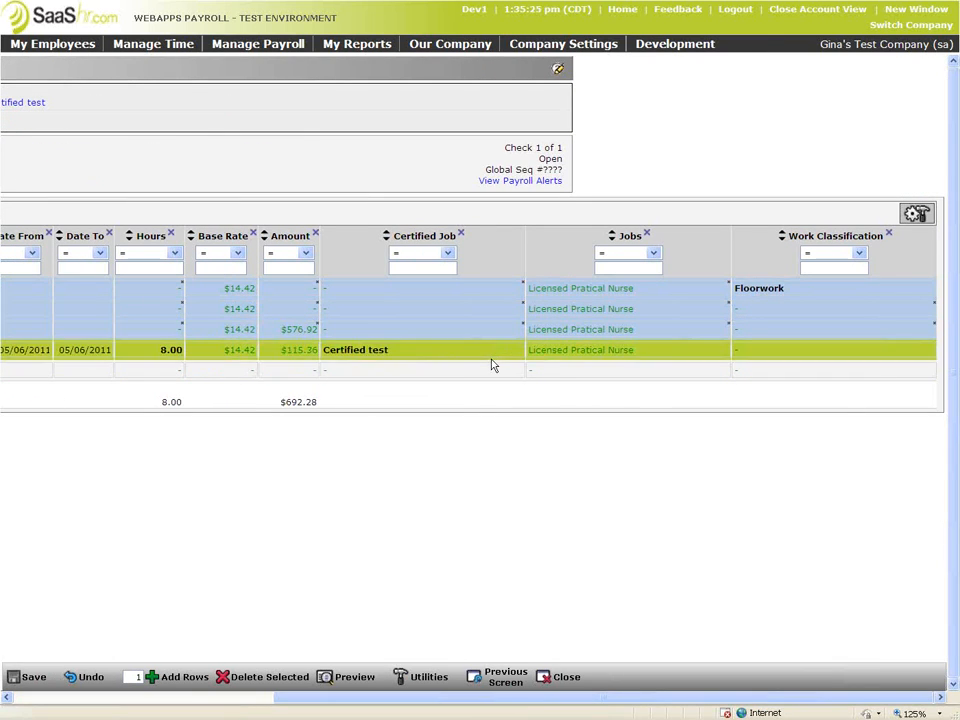
drag(448, 699, 190, 699)
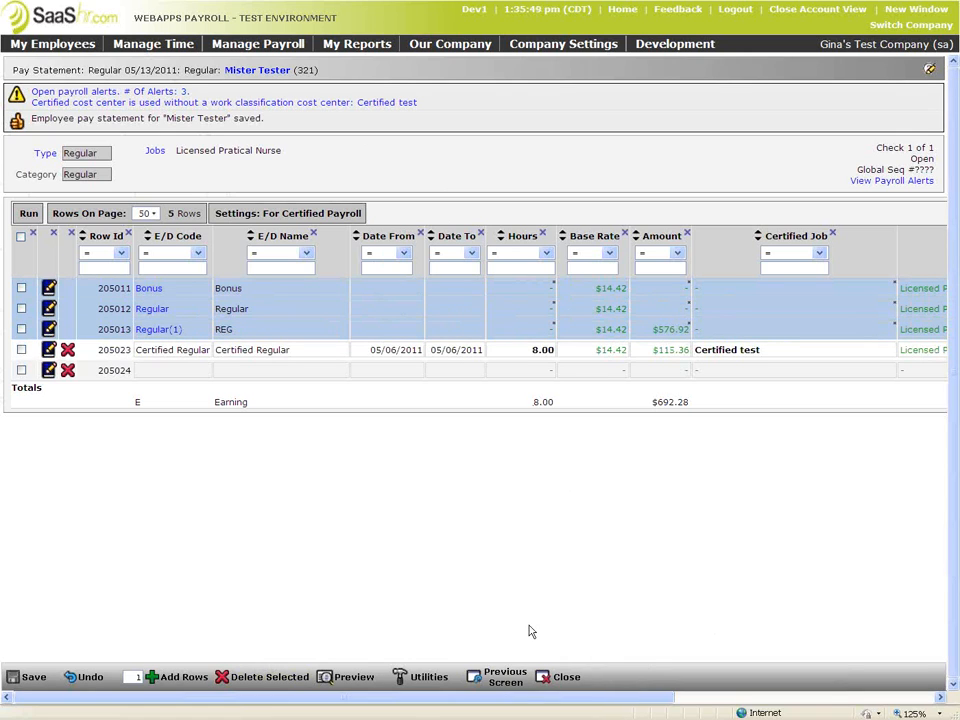
click(597, 50)
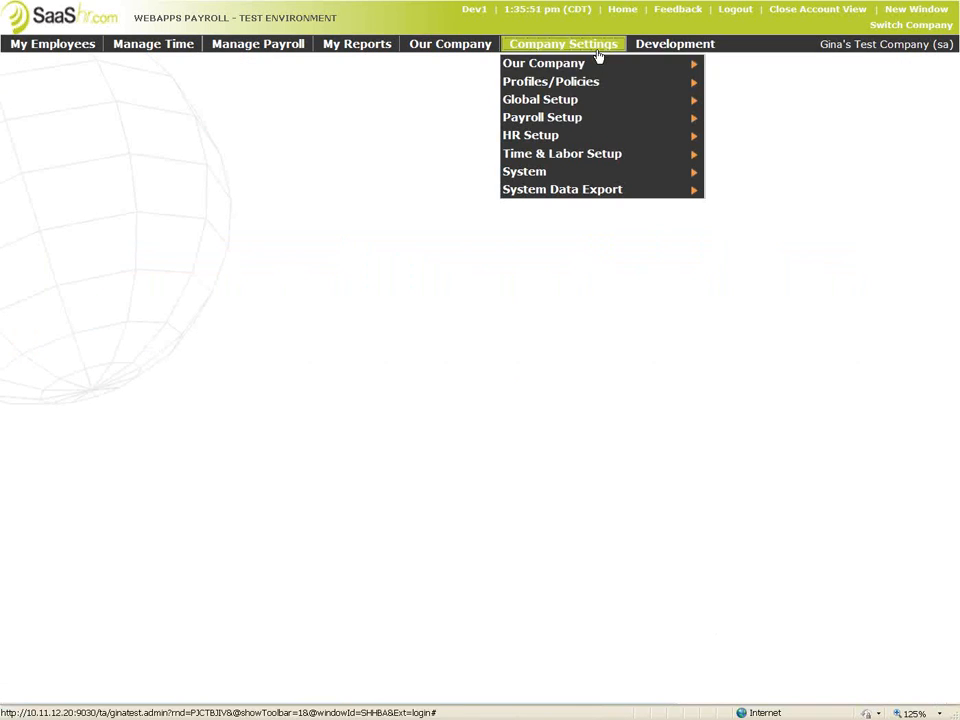
mouse_move(601, 83)
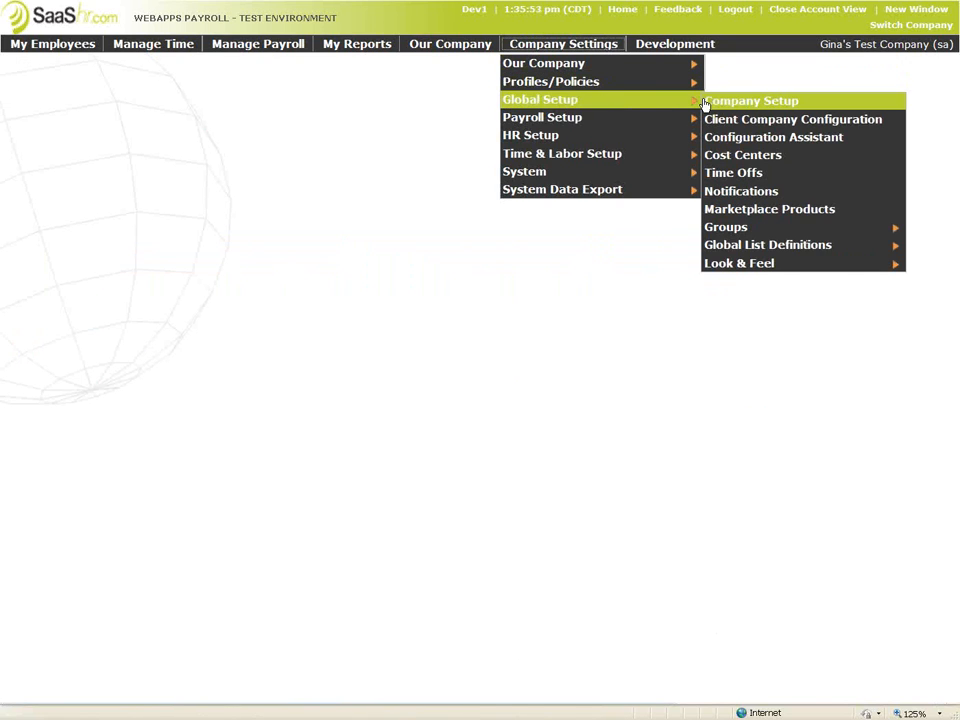
Start a new child cost center under Certified test in the Certified Job tree
click(754, 157)
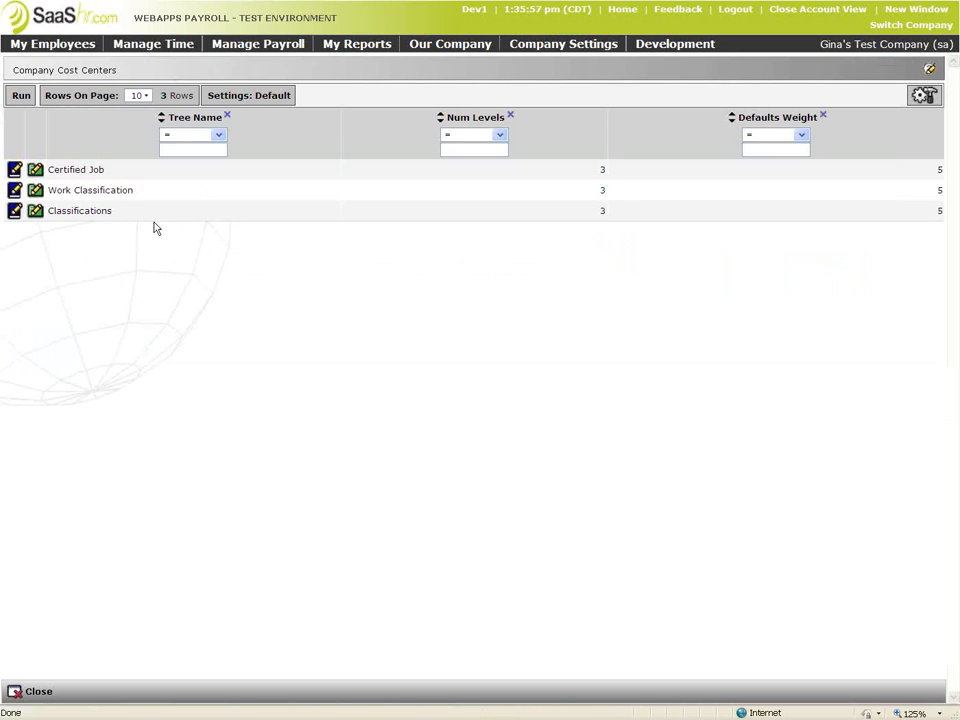
click(14, 169)
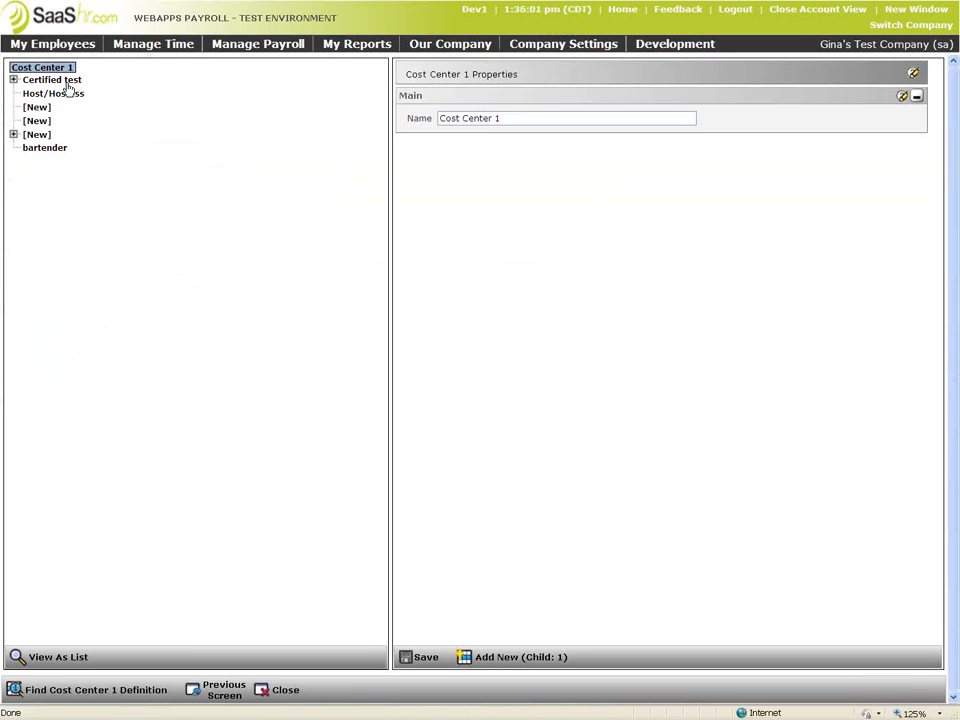
click(67, 83)
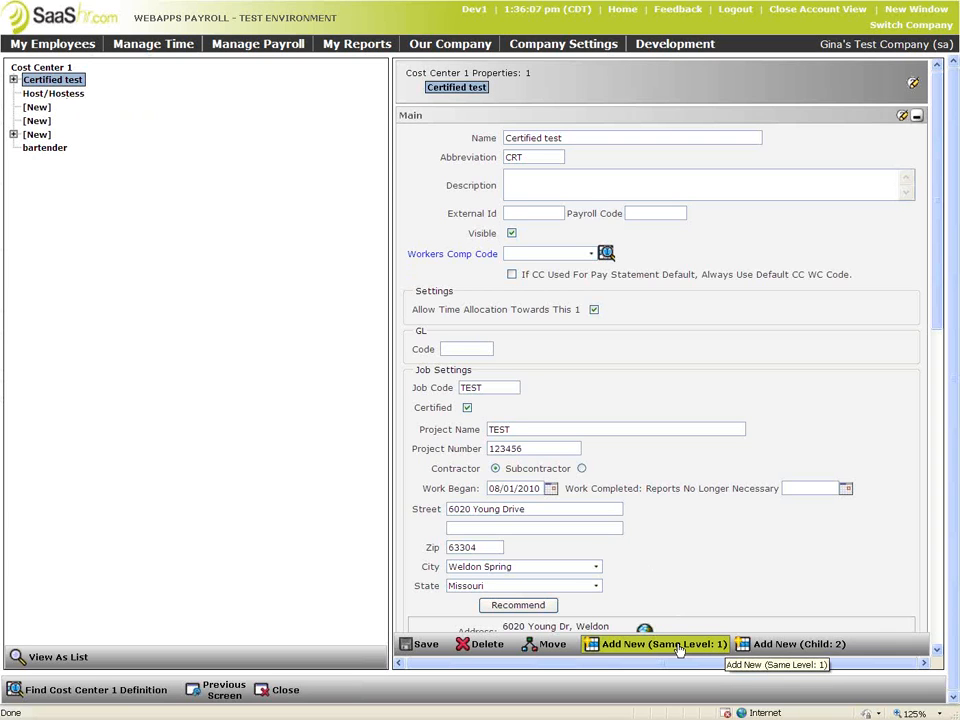
click(679, 645)
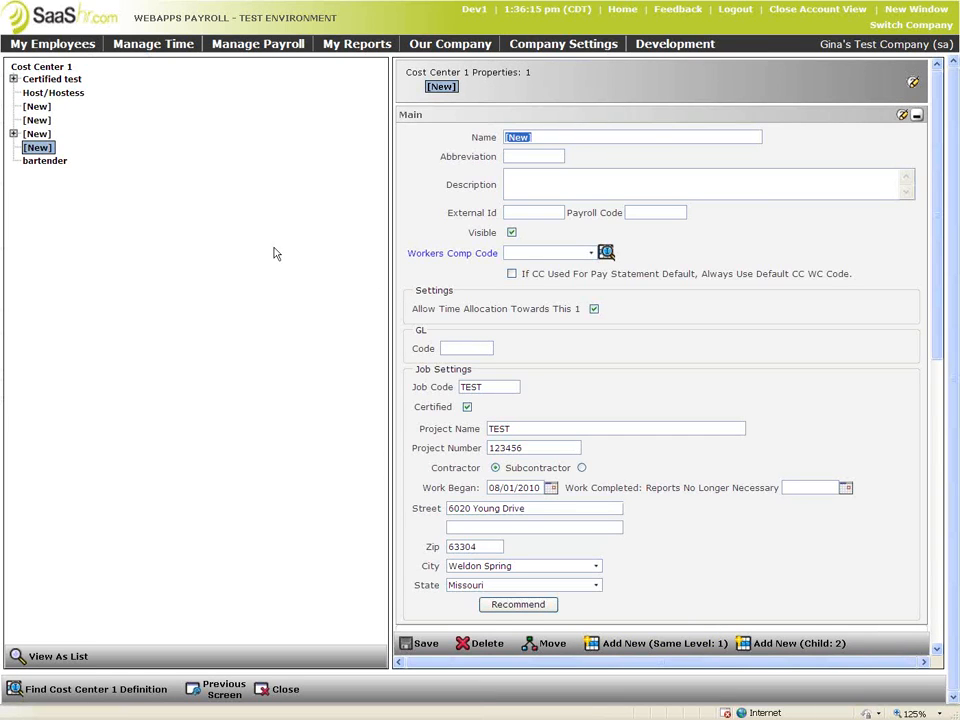
click(52, 79)
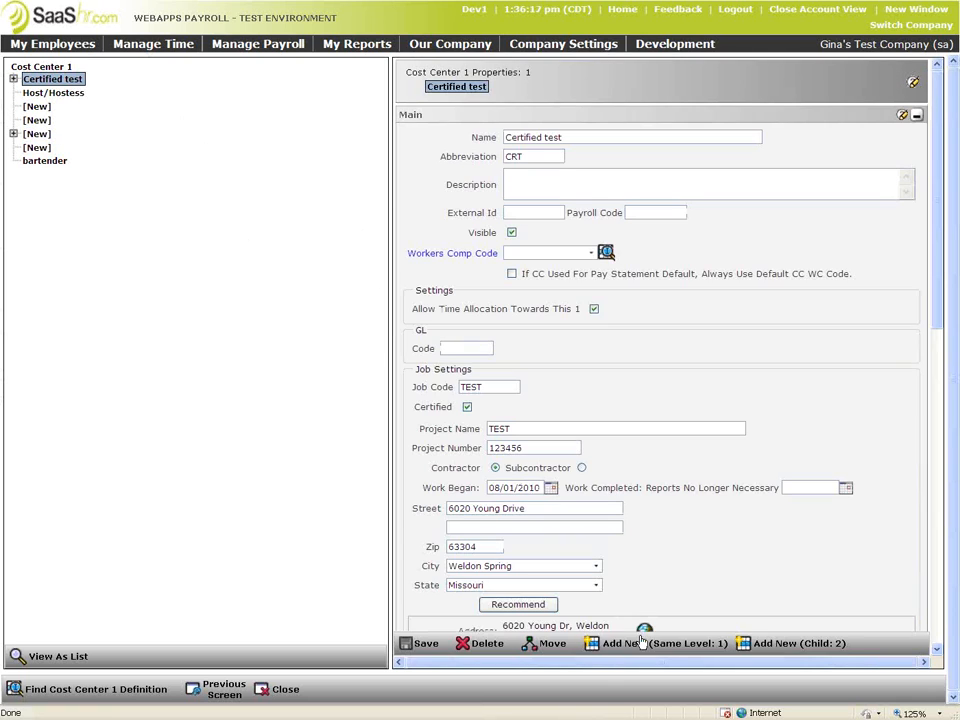
click(787, 645)
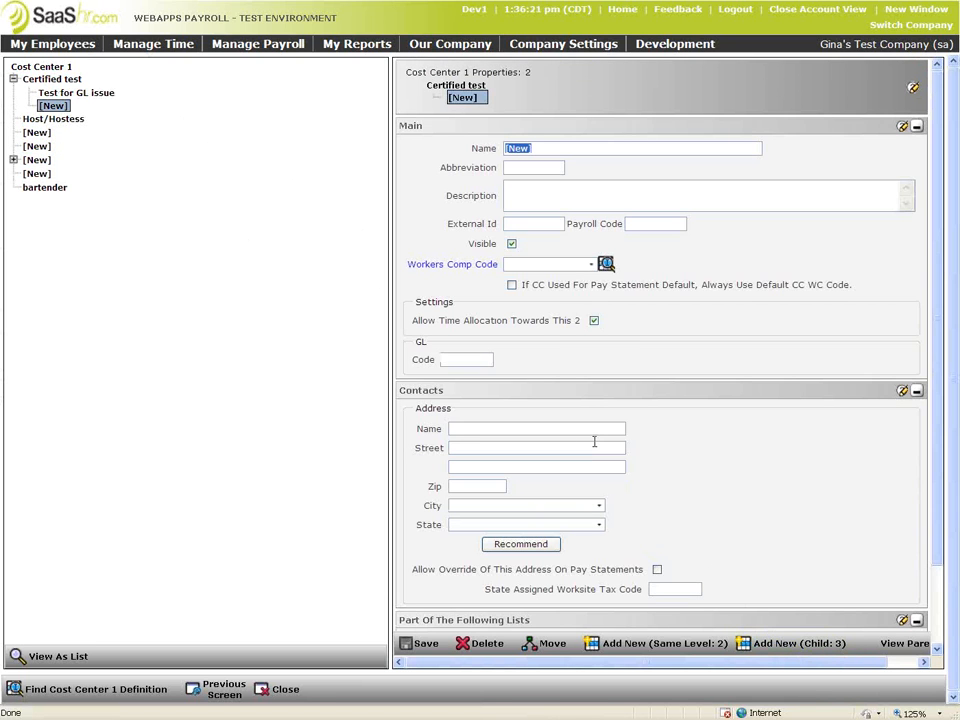
Name the child cost center Journeyman, save it, and go back to the trees list
text(J)
key(BackSpace)
key(BackSpace)
key(BackSpace)
key(Caps_Lock)
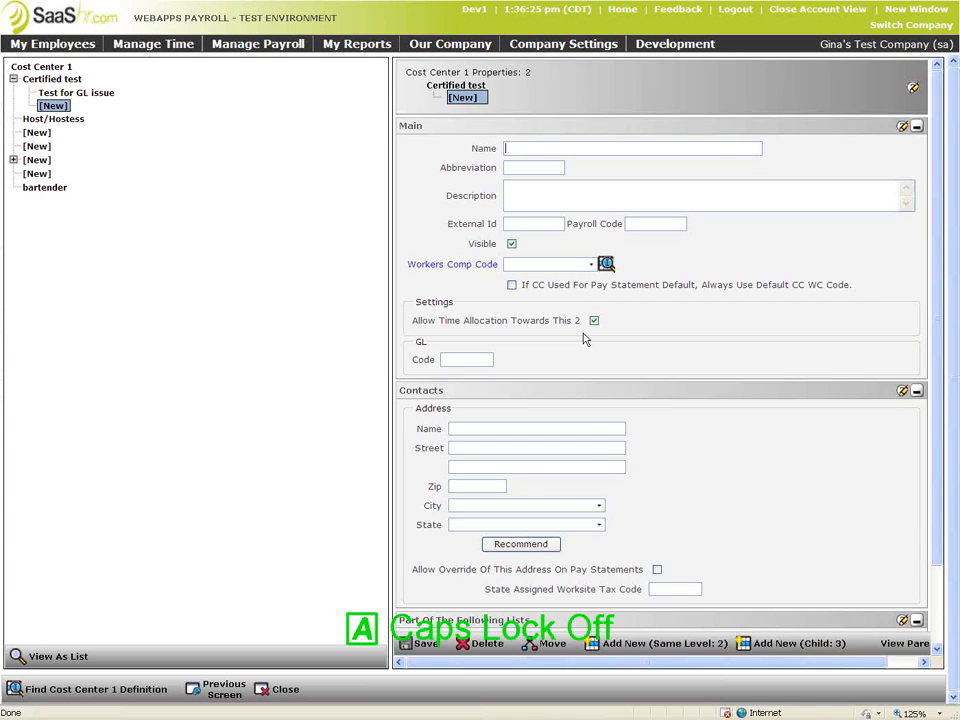
text(Journeyman)
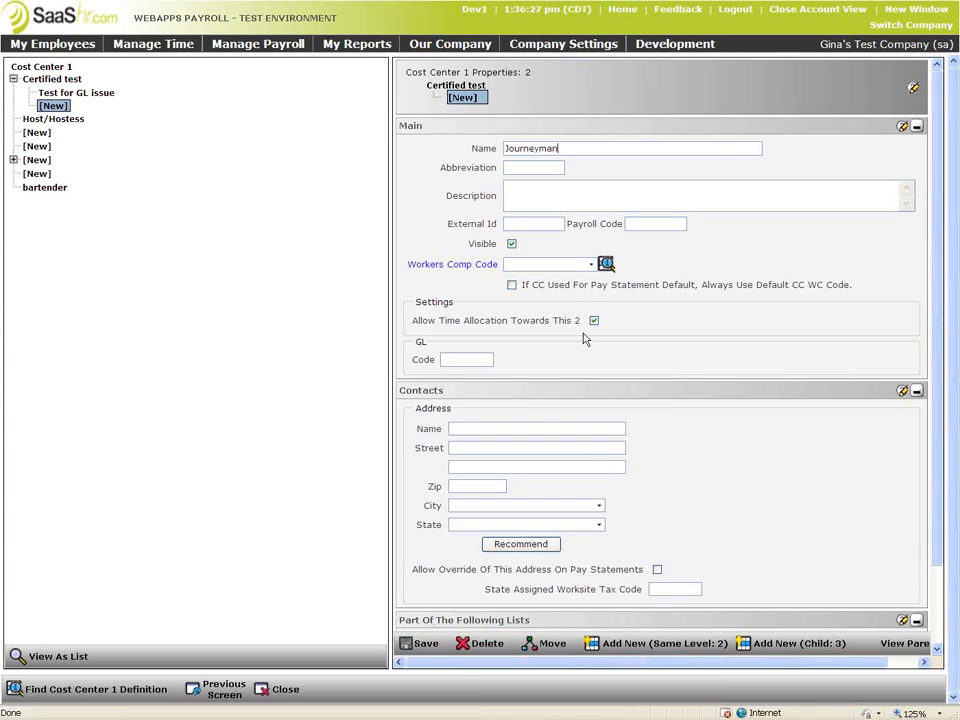
click(420, 643)
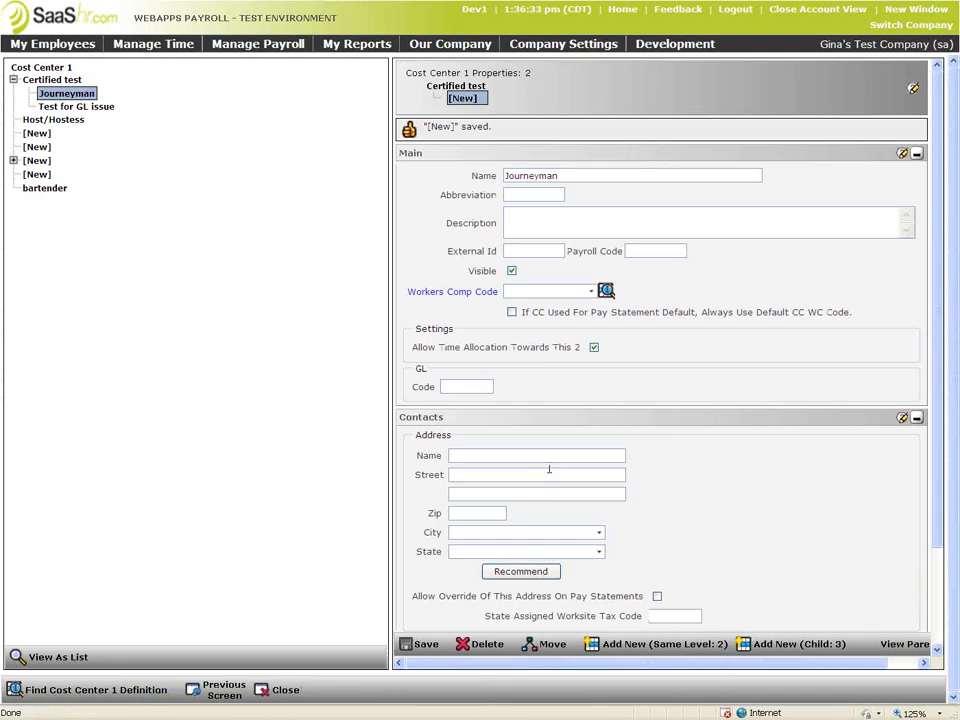
click(222, 689)
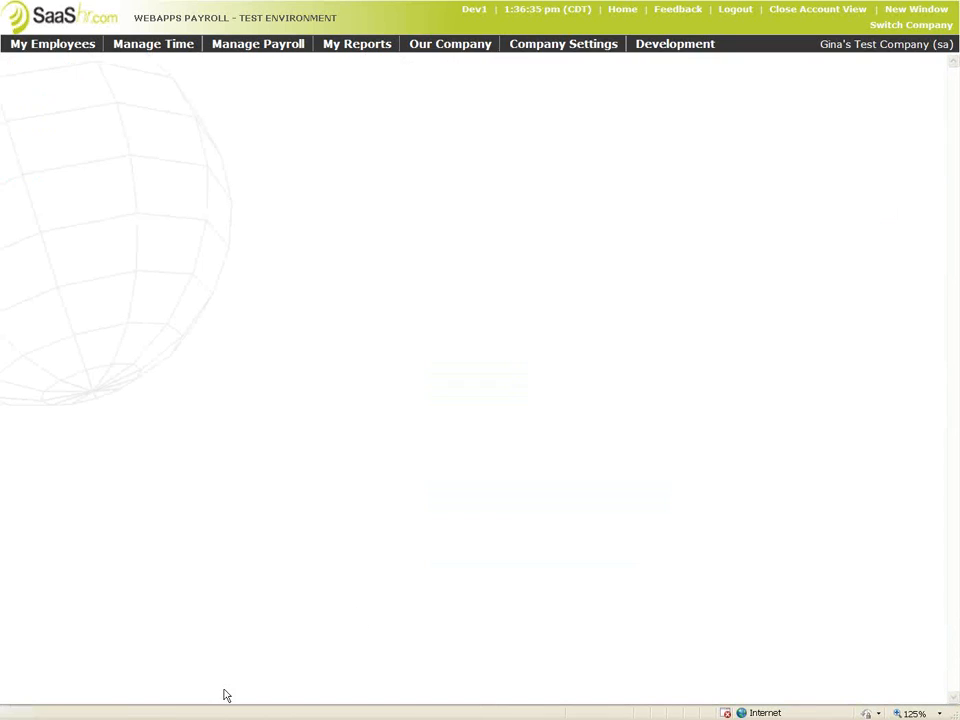
Open the second employee's pay statement in the 05/13/2011 payroll via View All Payrolls
click(293, 45)
mouse_move(293, 62)
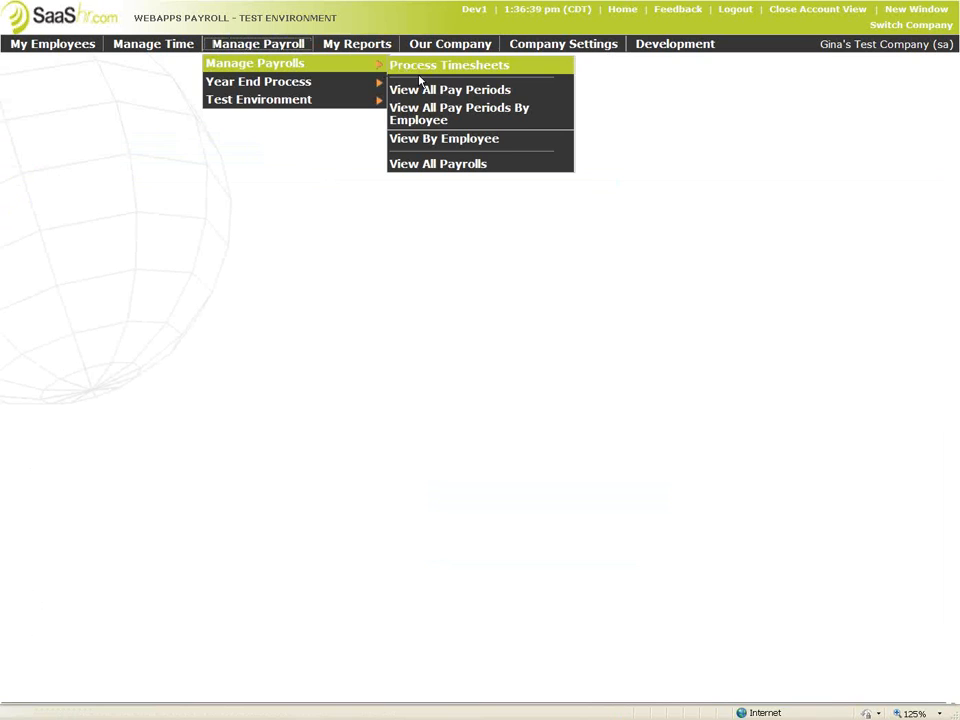
click(421, 165)
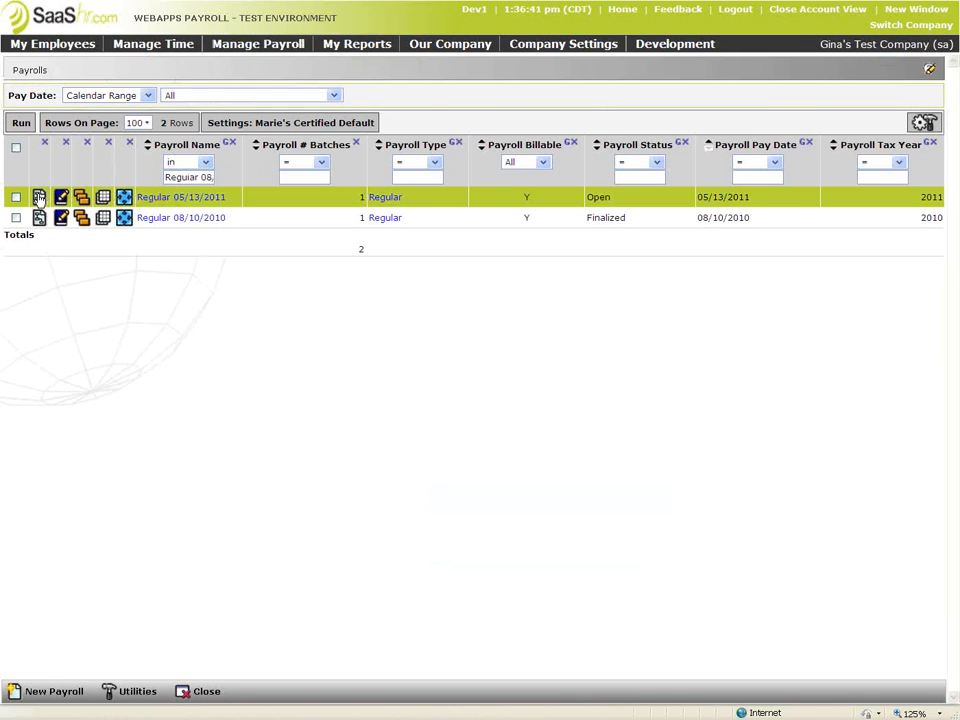
click(82, 199)
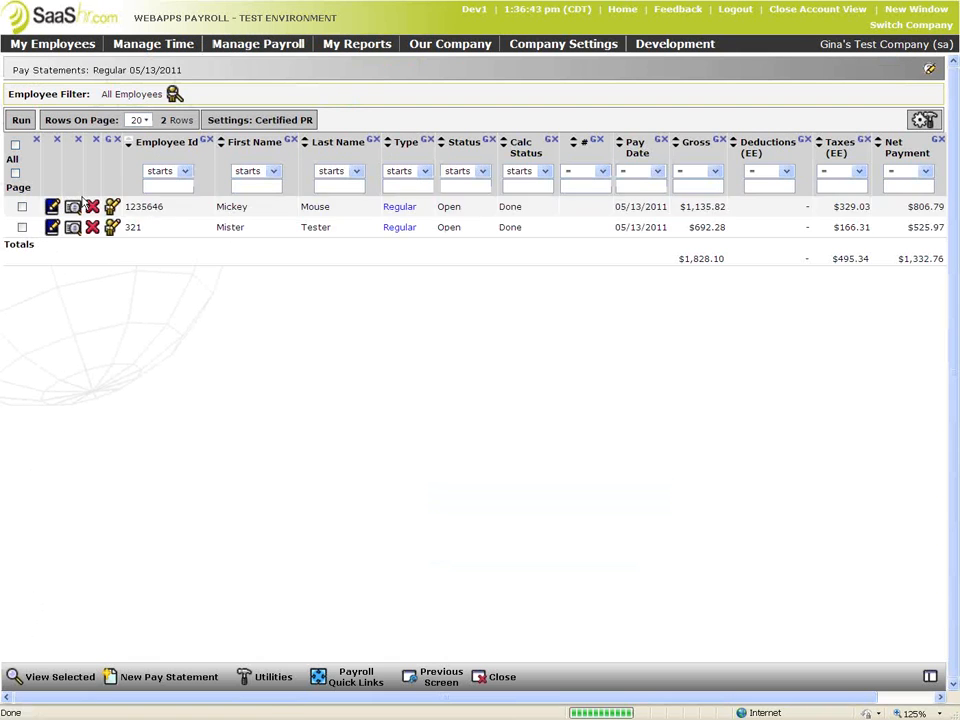
click(57, 232)
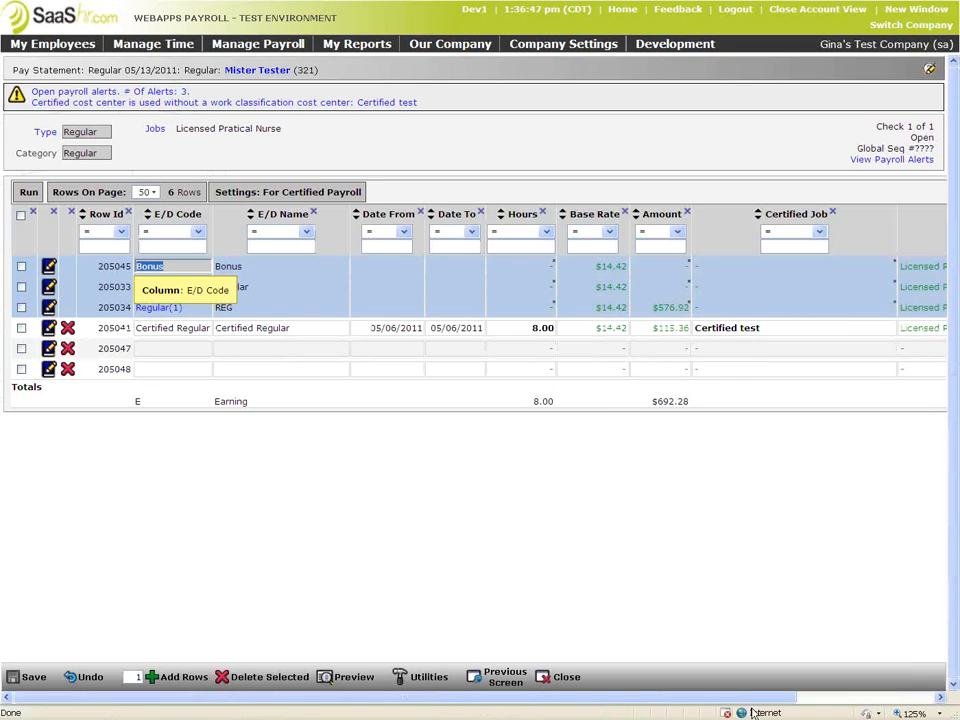
Add the Work Classification column to the earnings grid using the 'work' filter
drag(760, 698, 917, 697)
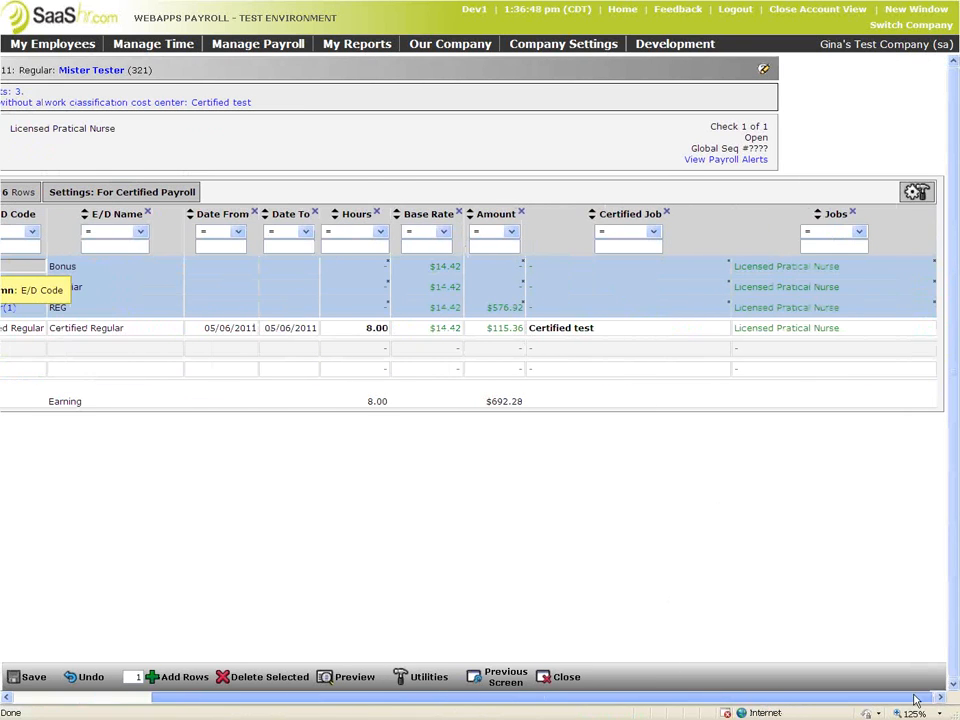
click(917, 192)
click(875, 308)
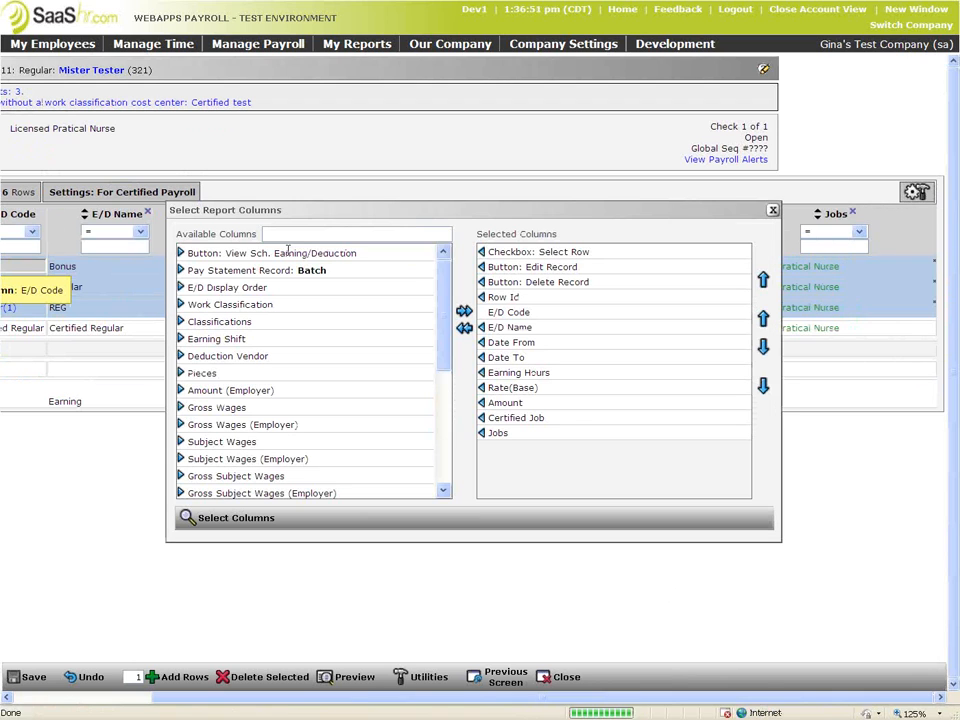
text(work)
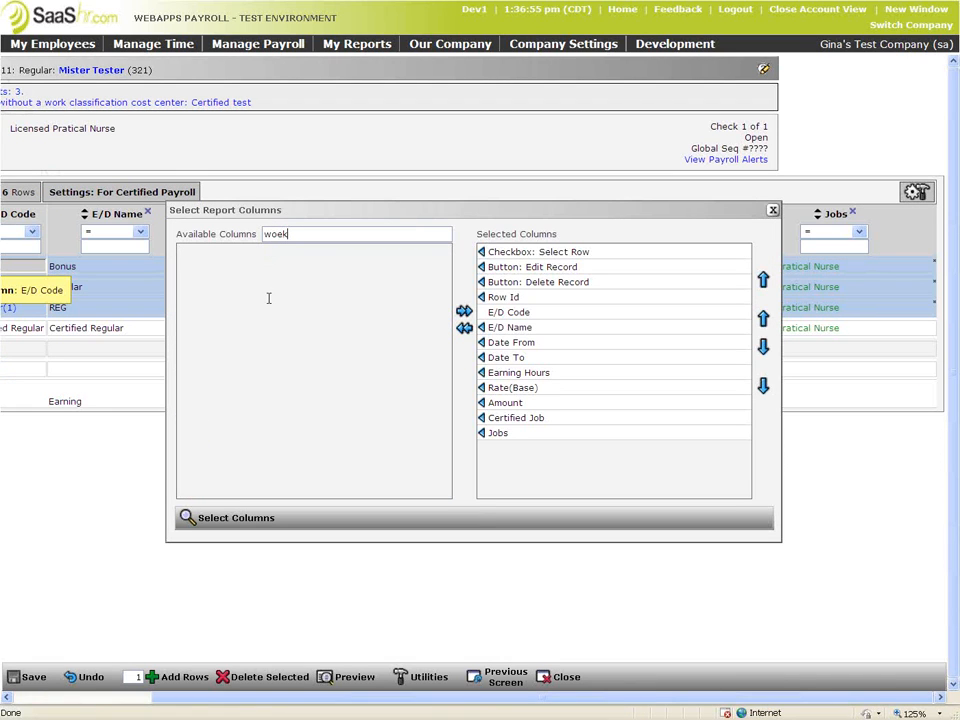
key(BackSpace)
key(BackSpace)
text(rk)
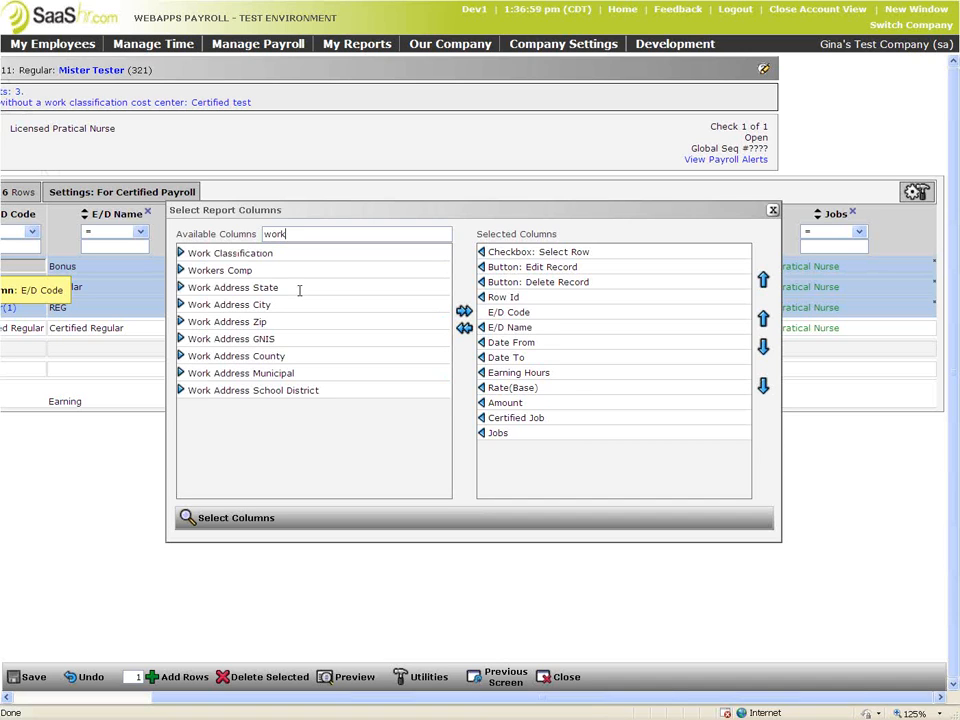
click(181, 253)
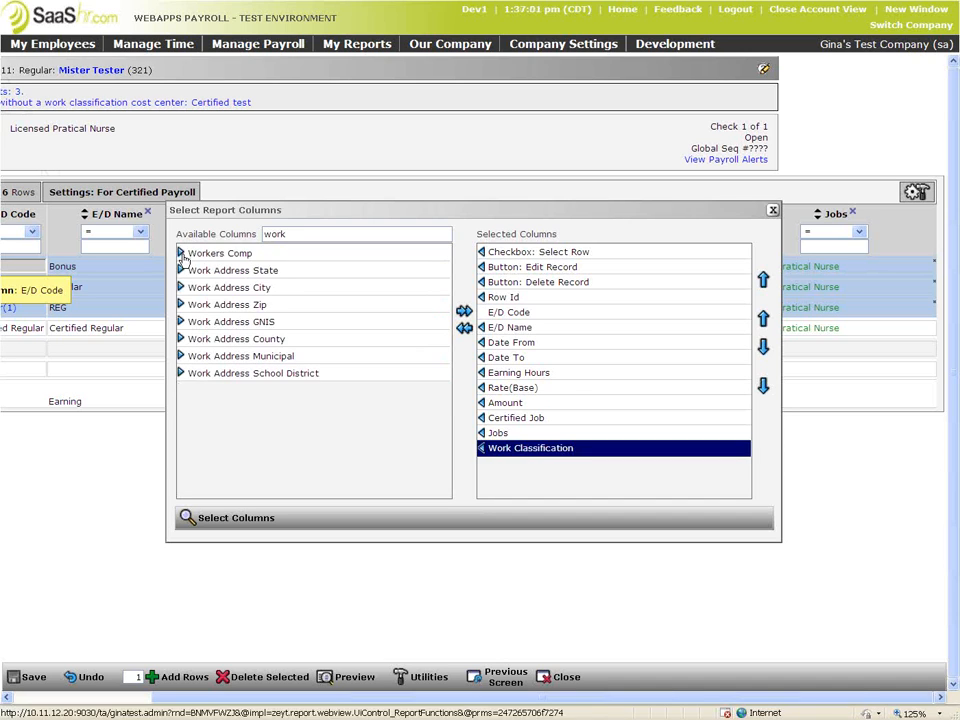
click(208, 520)
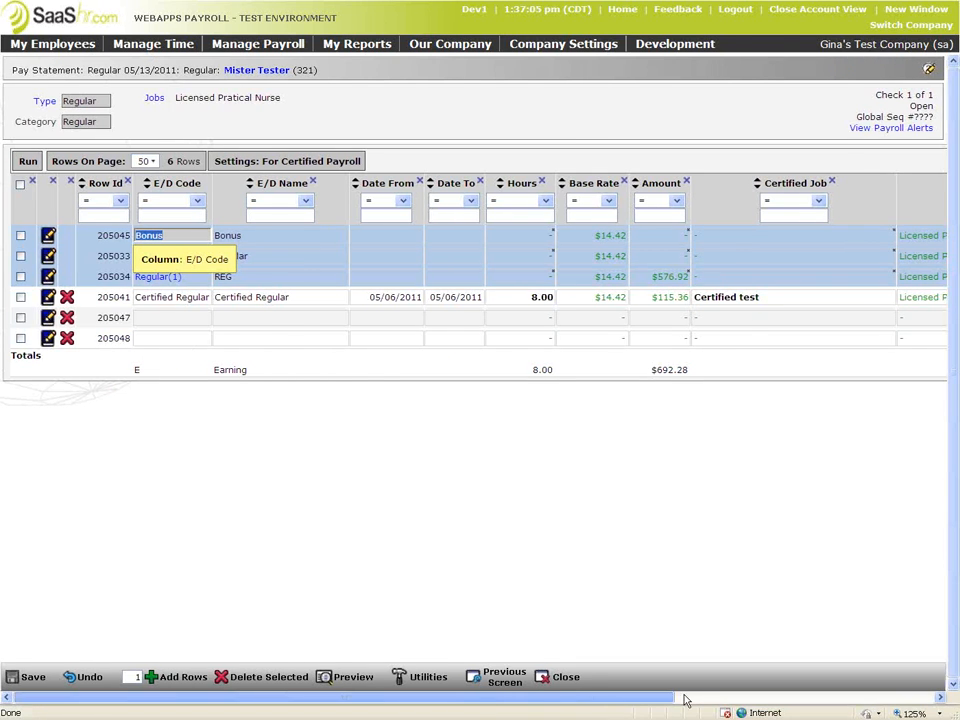
click(686, 700)
Set the Certified Regular line's Work Classification to Journeyman and save
click(924, 300)
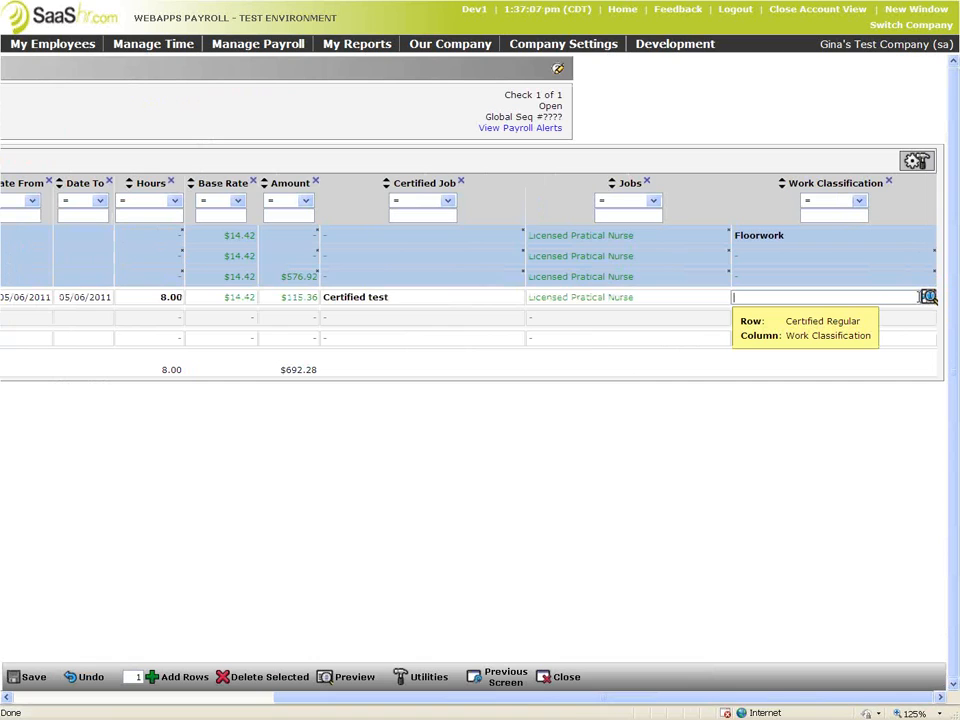
click(928, 297)
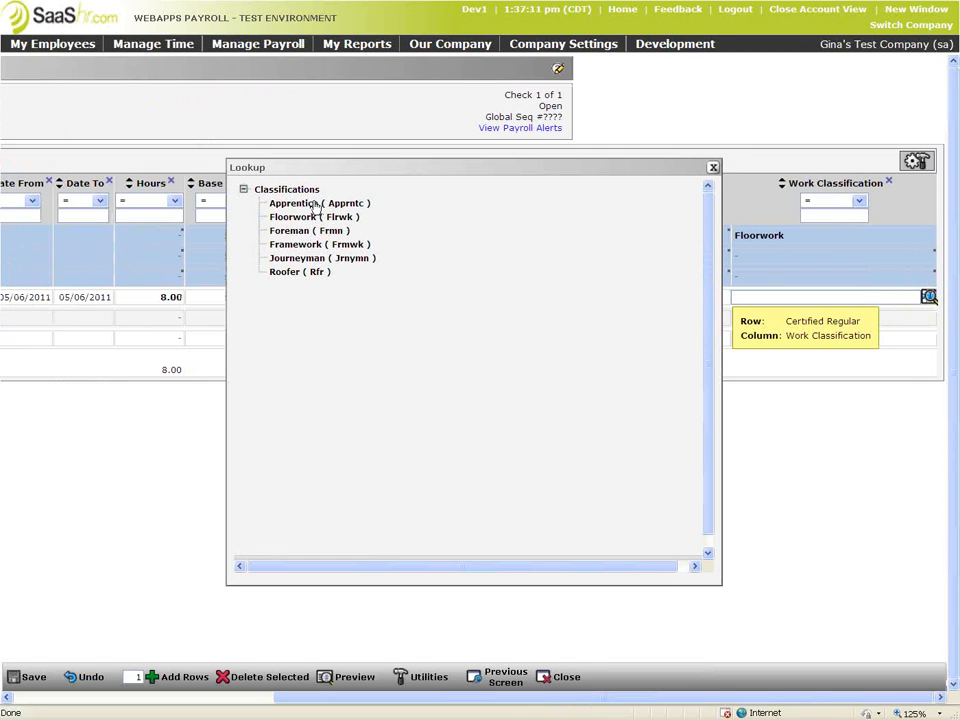
click(290, 258)
click(12, 680)
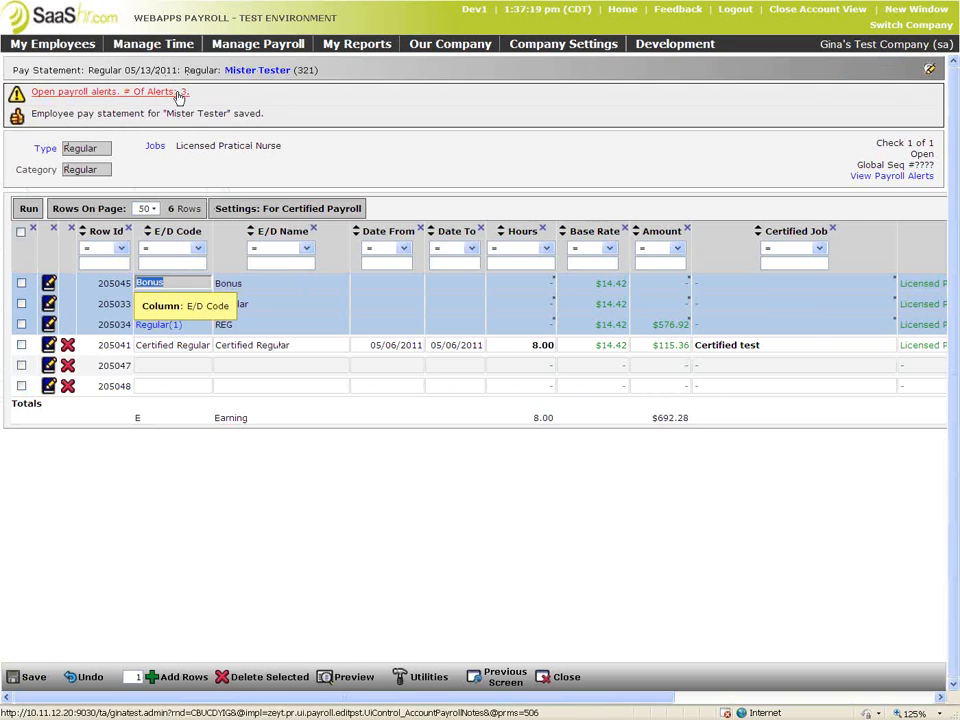
Scroll across the grid to review the lines and save the statement again
click(771, 698)
drag(908, 703, 501, 700)
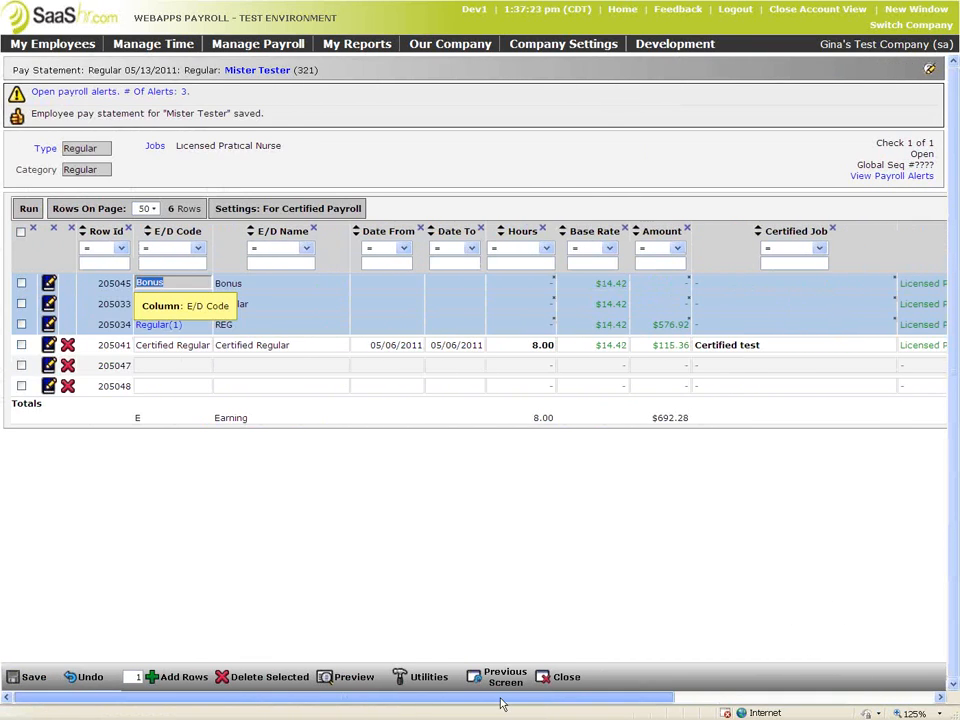
drag(670, 703, 797, 701)
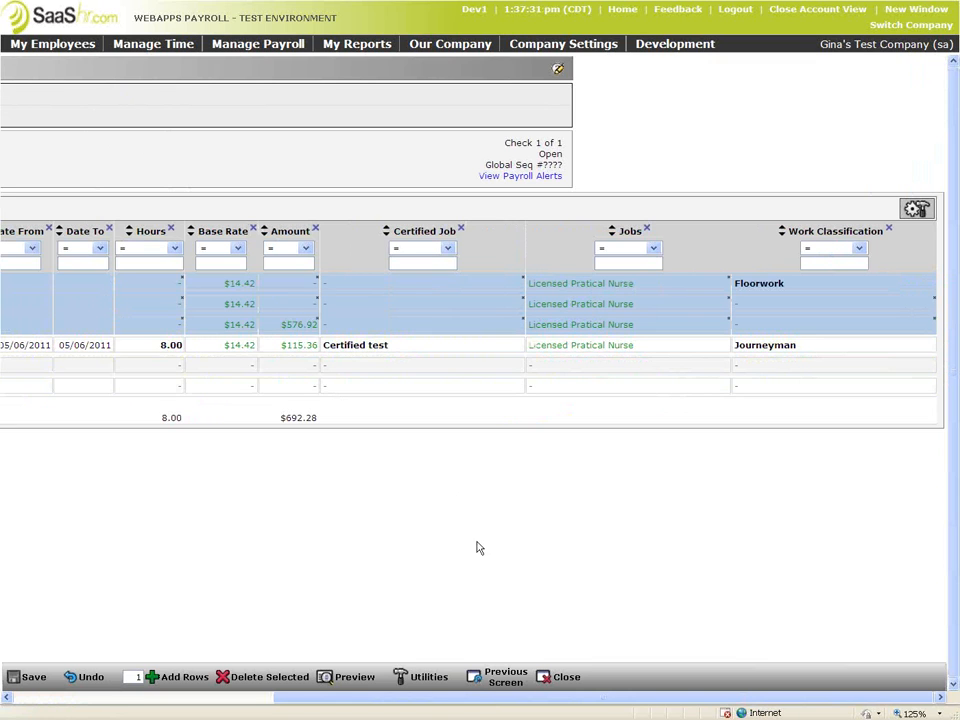
drag(473, 698, 30, 690)
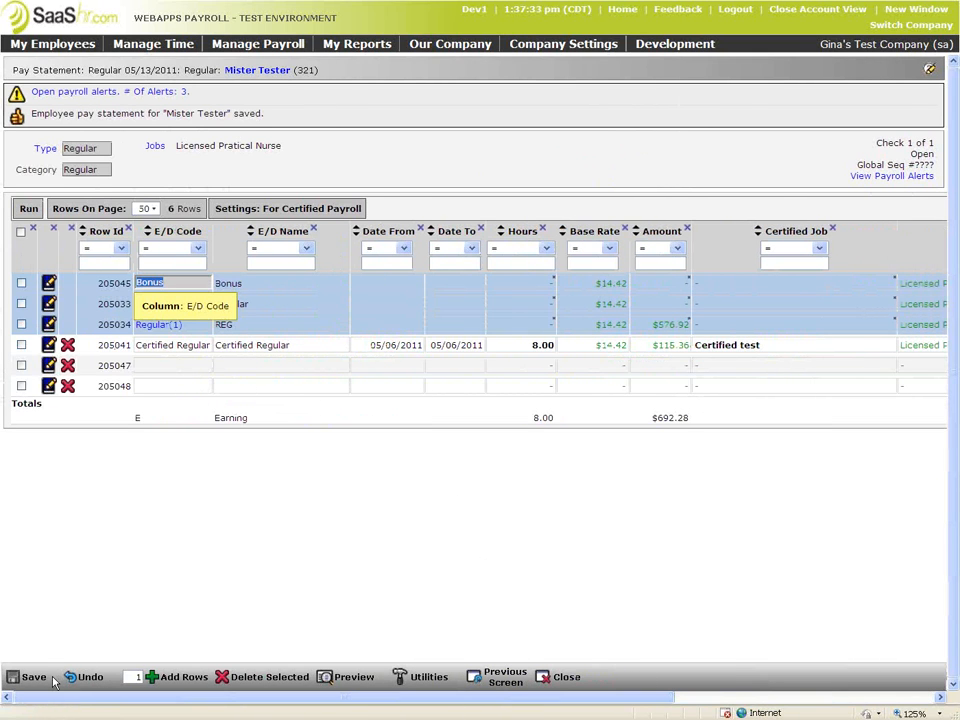
click(30, 677)
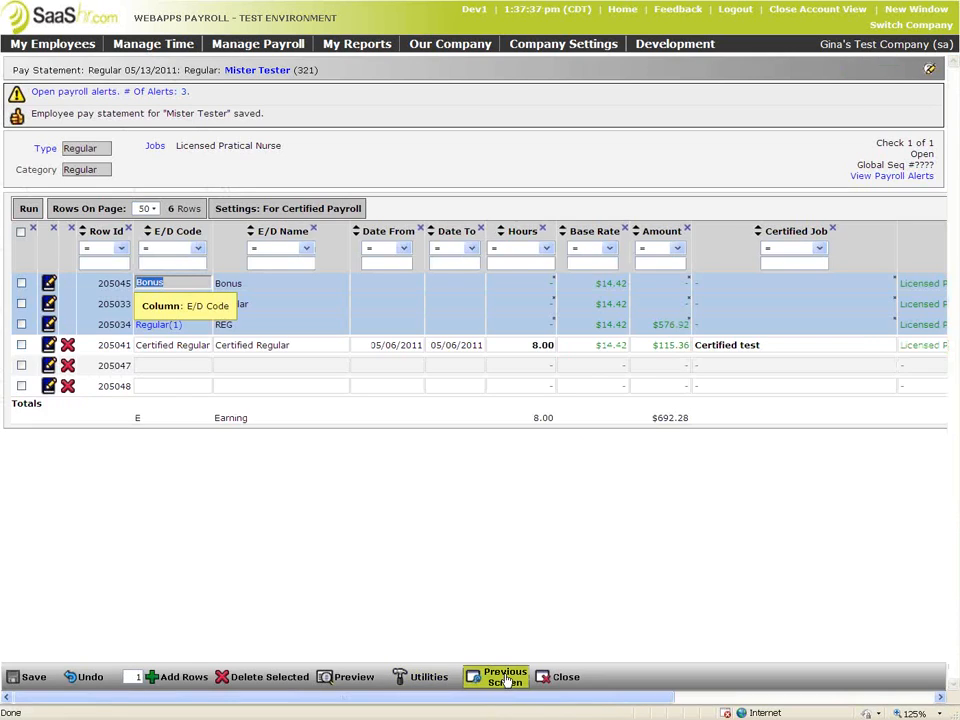
Return to the Regular 05/13/2011 Pay Statements list via Previous Screen
click(505, 677)
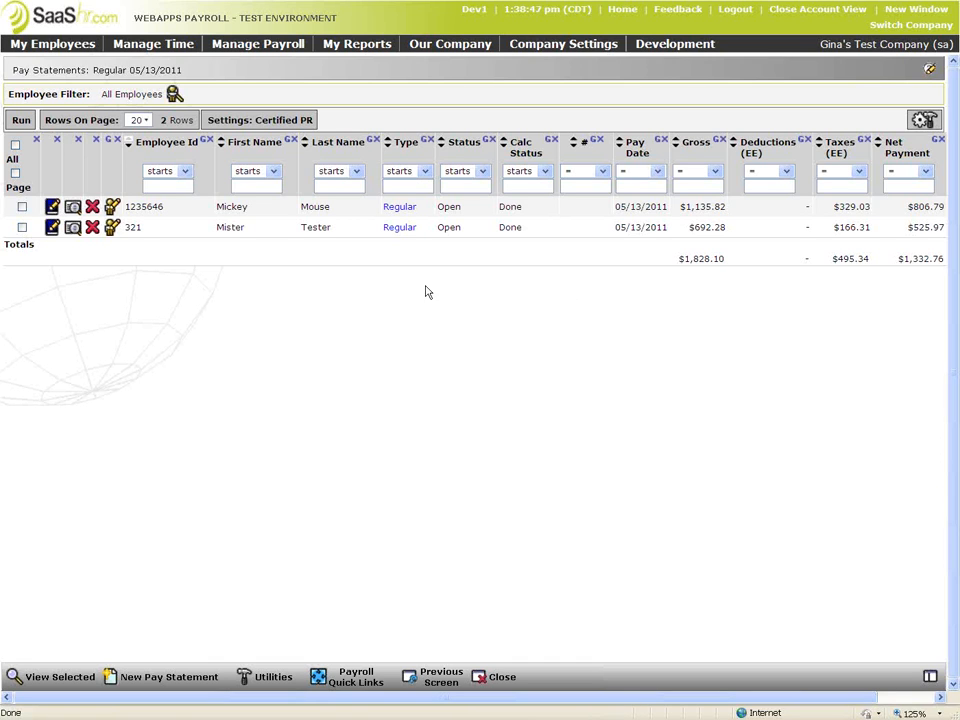
Reopen row 321's statement and inspect the Regular line's Certified Job lookup without choosing
click(54, 227)
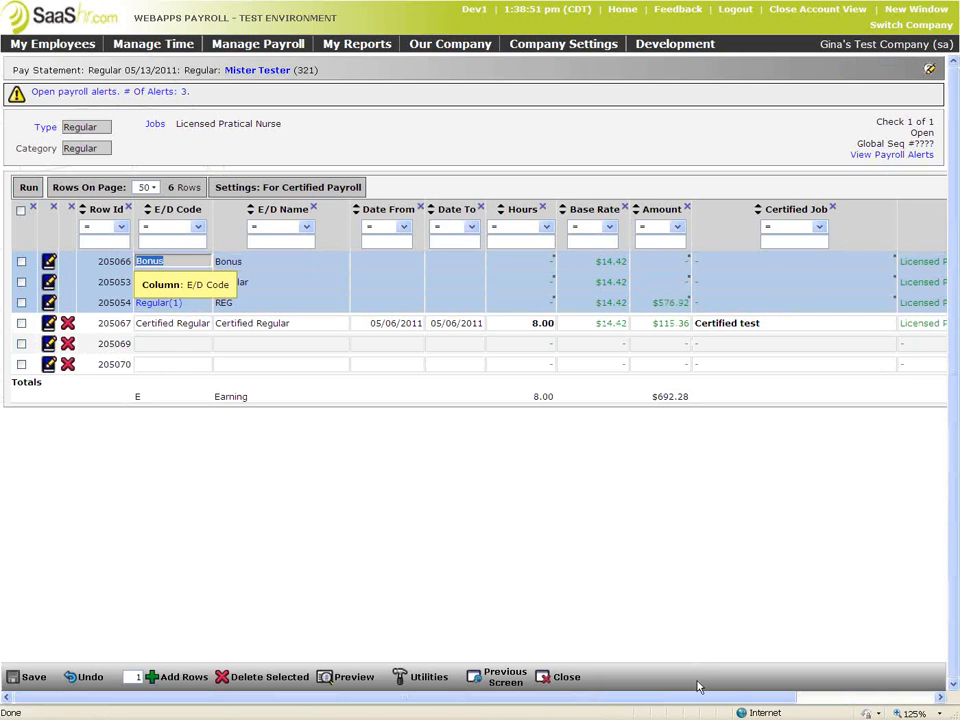
drag(704, 697, 866, 697)
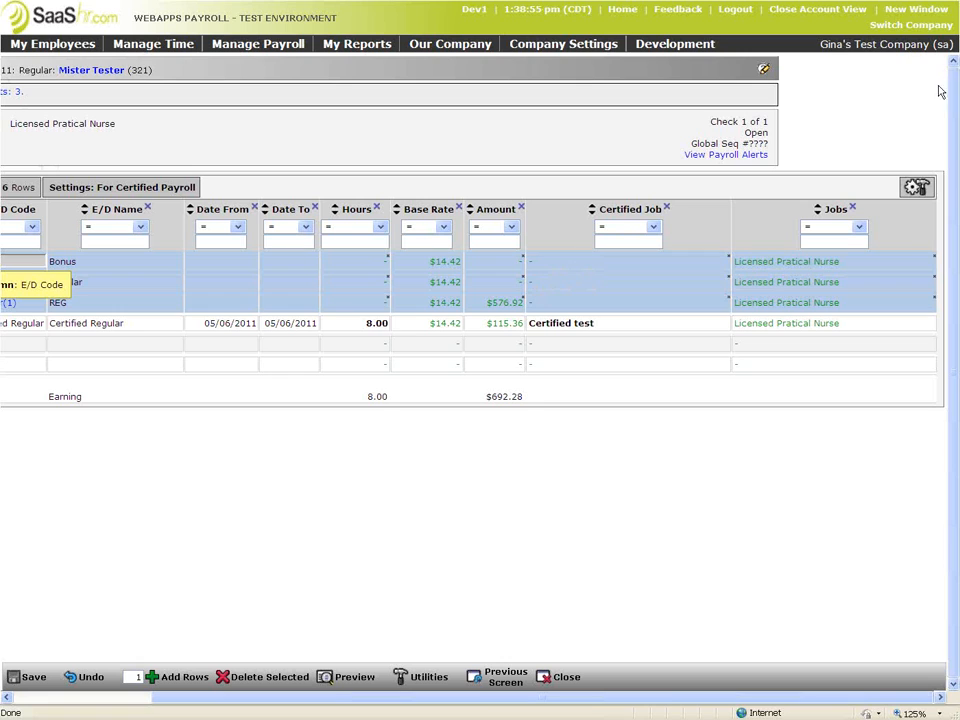
click(671, 282)
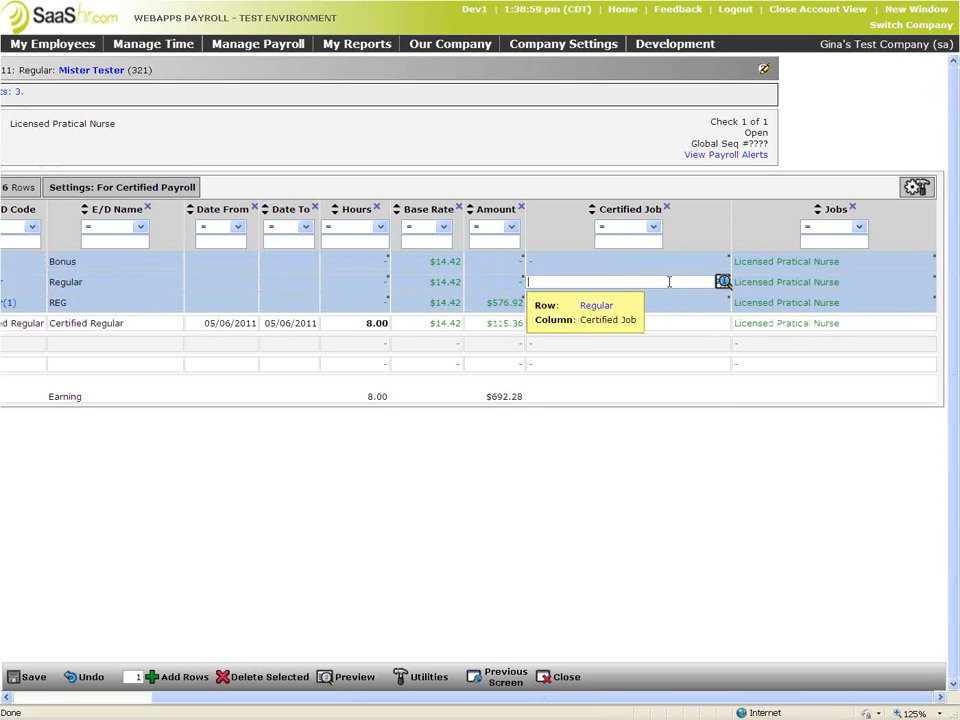
click(723, 282)
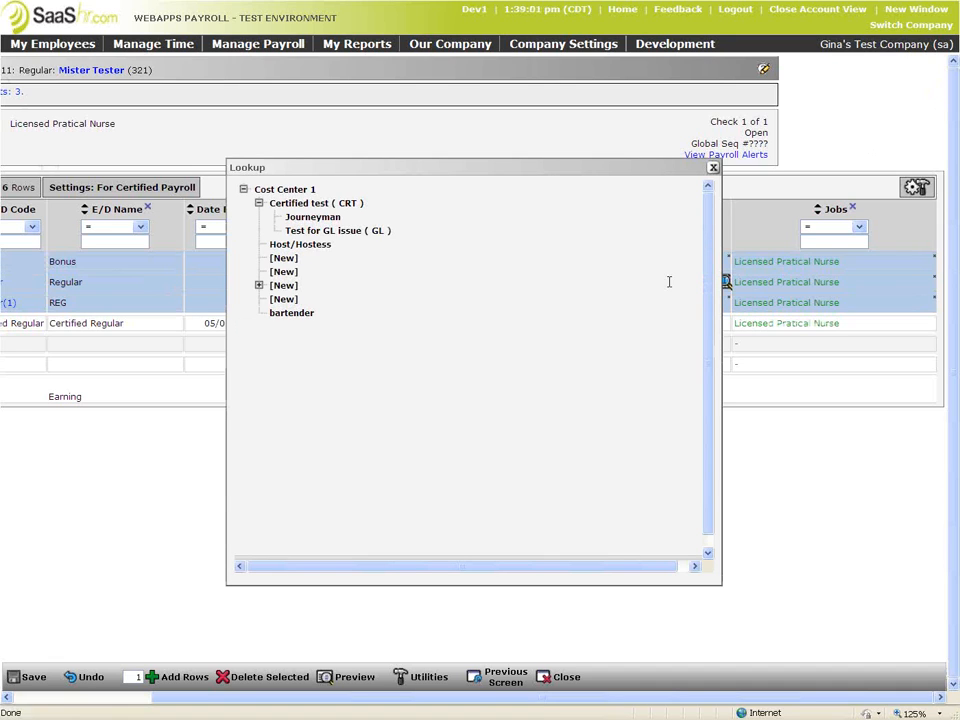
click(713, 168)
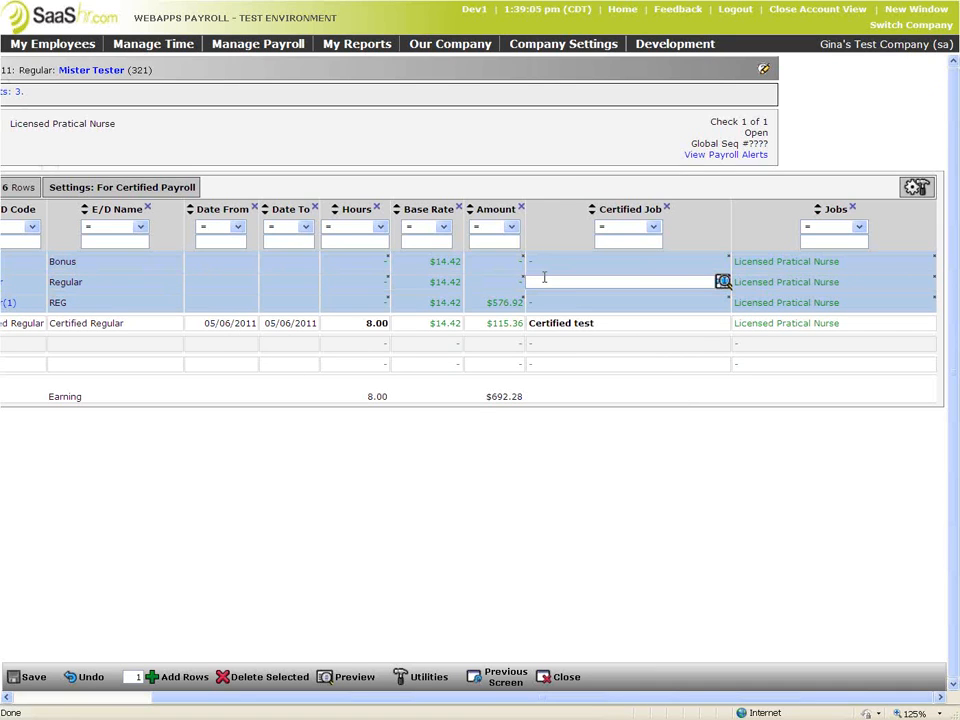
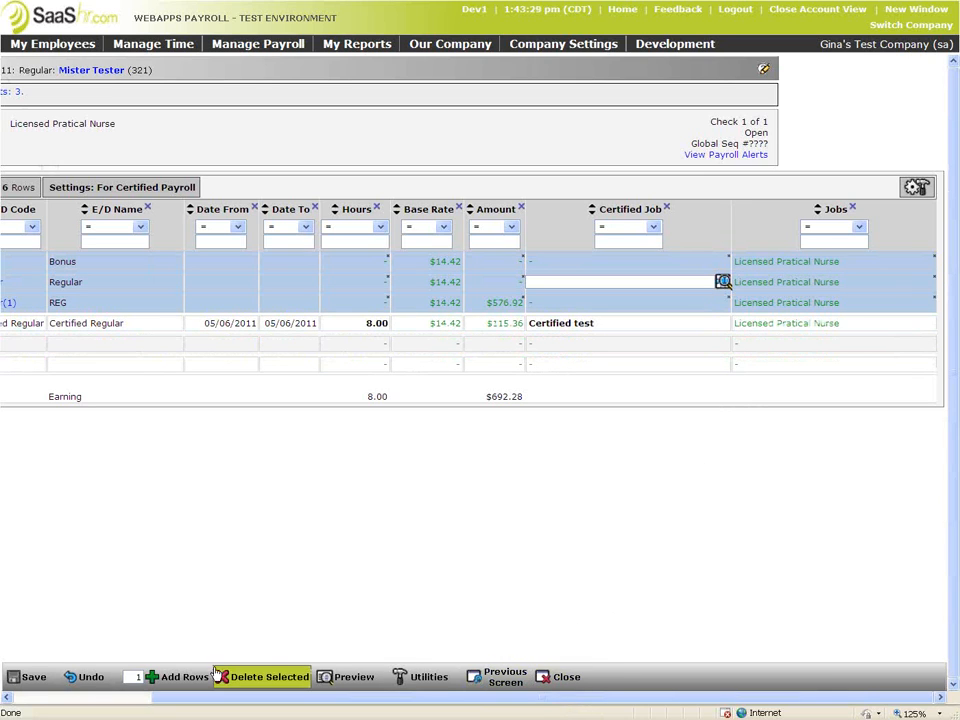
Scroll the earnings grid, then reopen the test employee's statement to review its columns
drag(198, 697, 20, 698)
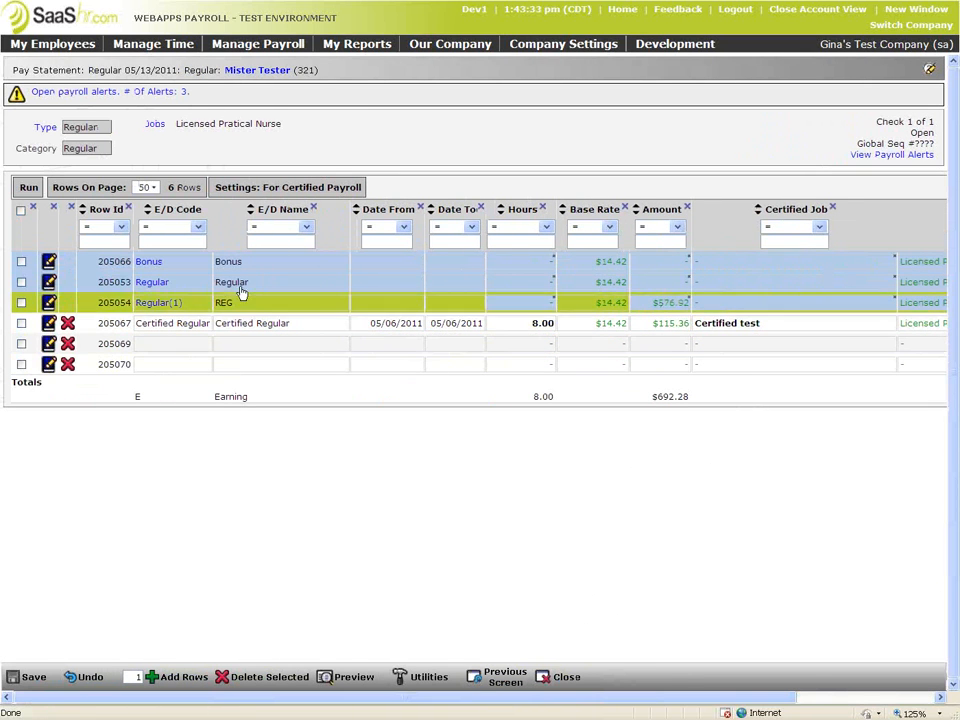
click(500, 677)
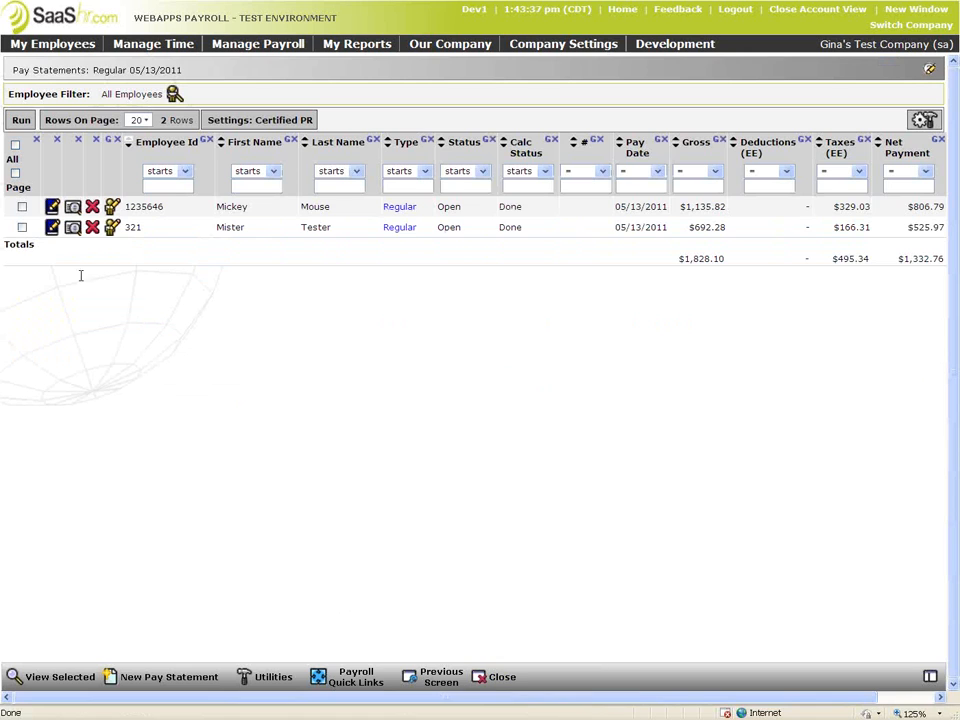
click(52, 229)
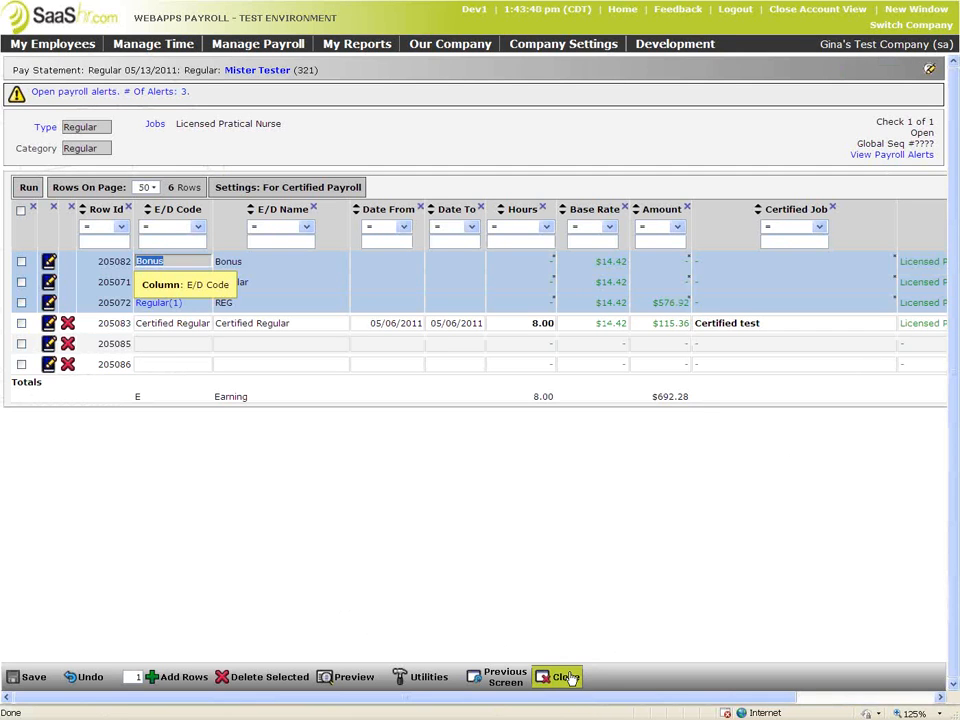
drag(634, 702, 958, 698)
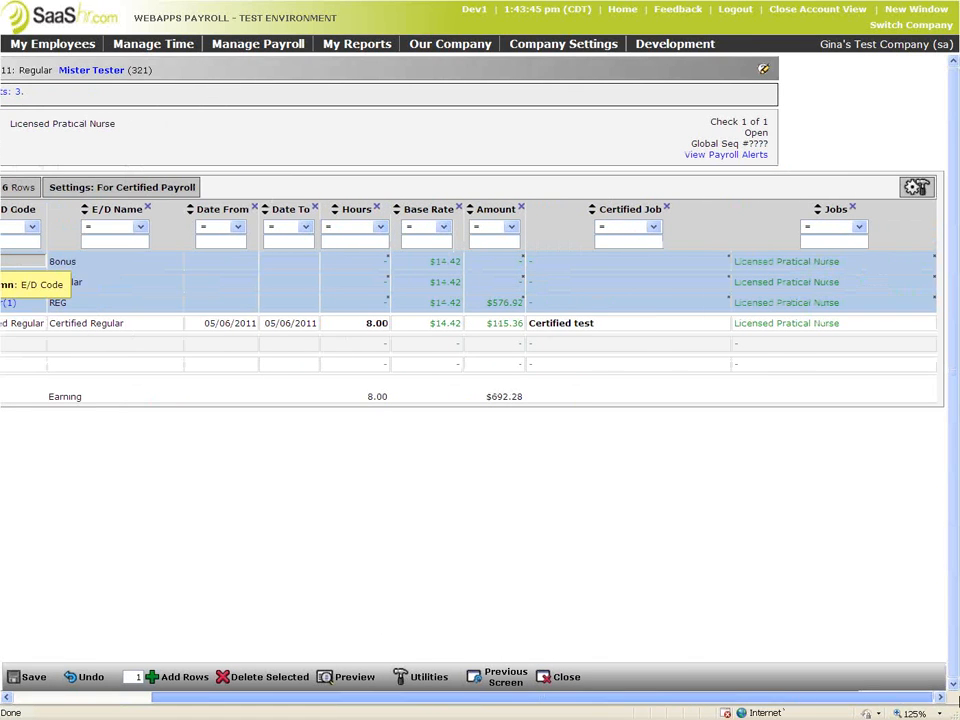
click(500, 677)
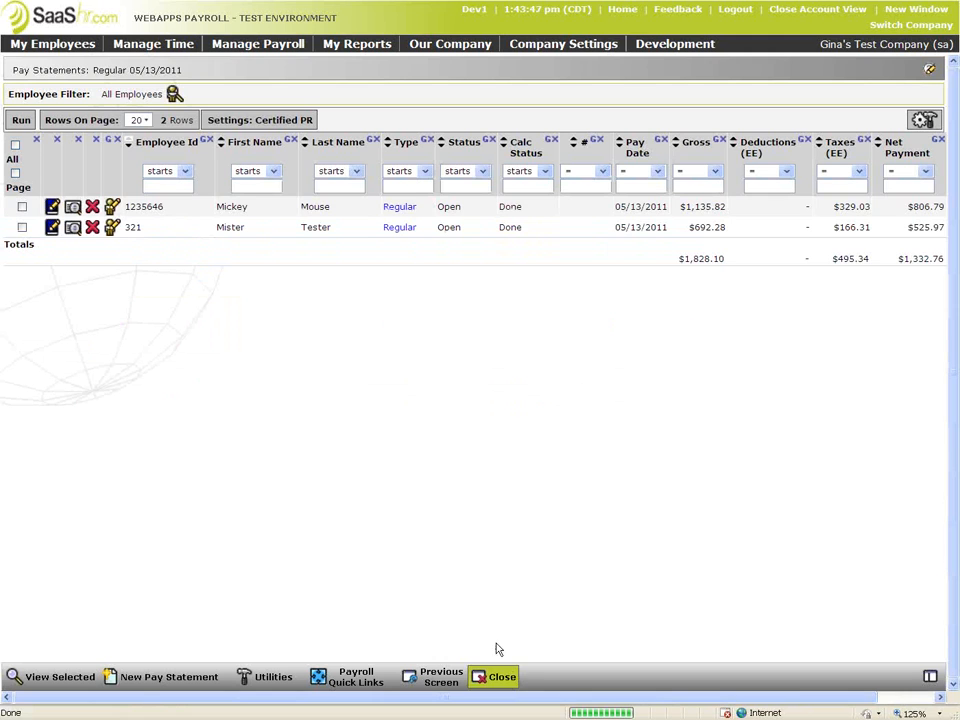
Compare the other employee's Jobs column, then reopen the test employee's statement and scroll right
click(52, 206)
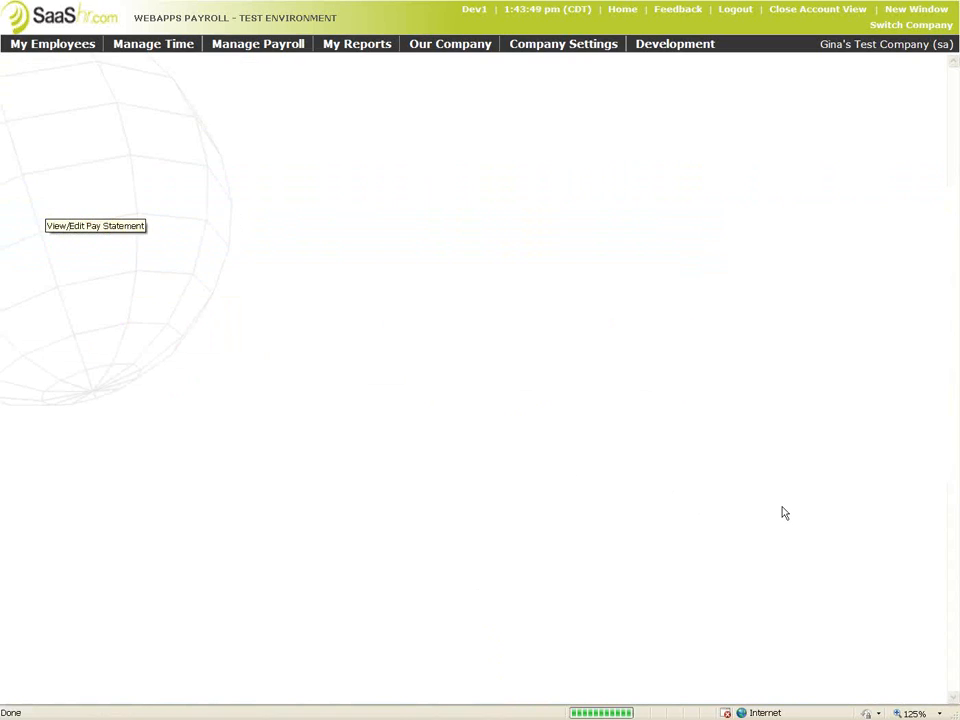
click(940, 698)
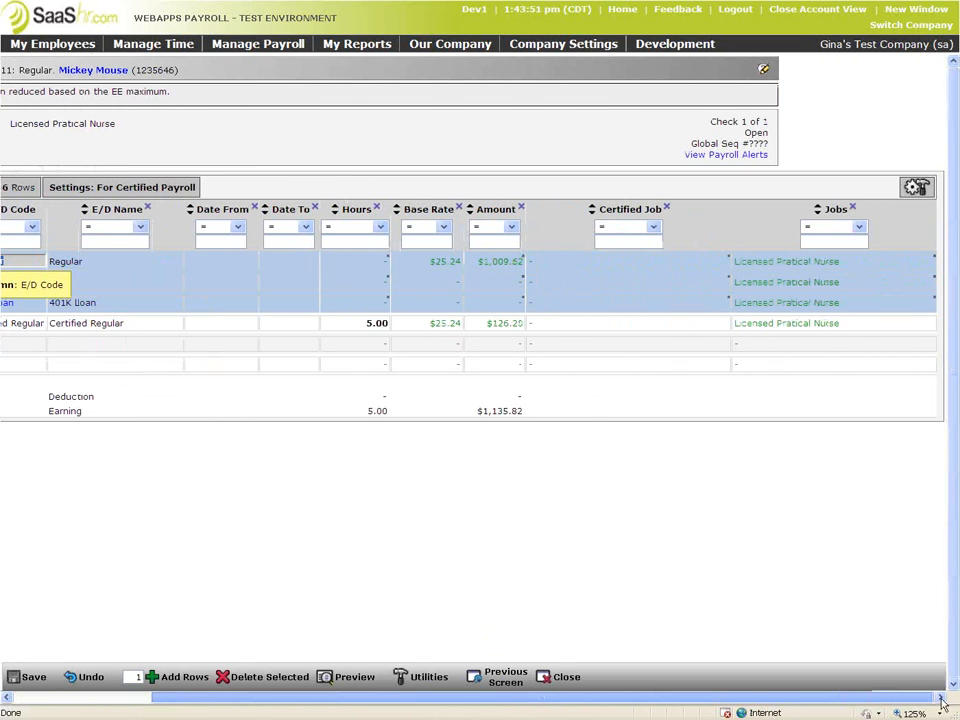
drag(896, 698, 531, 700)
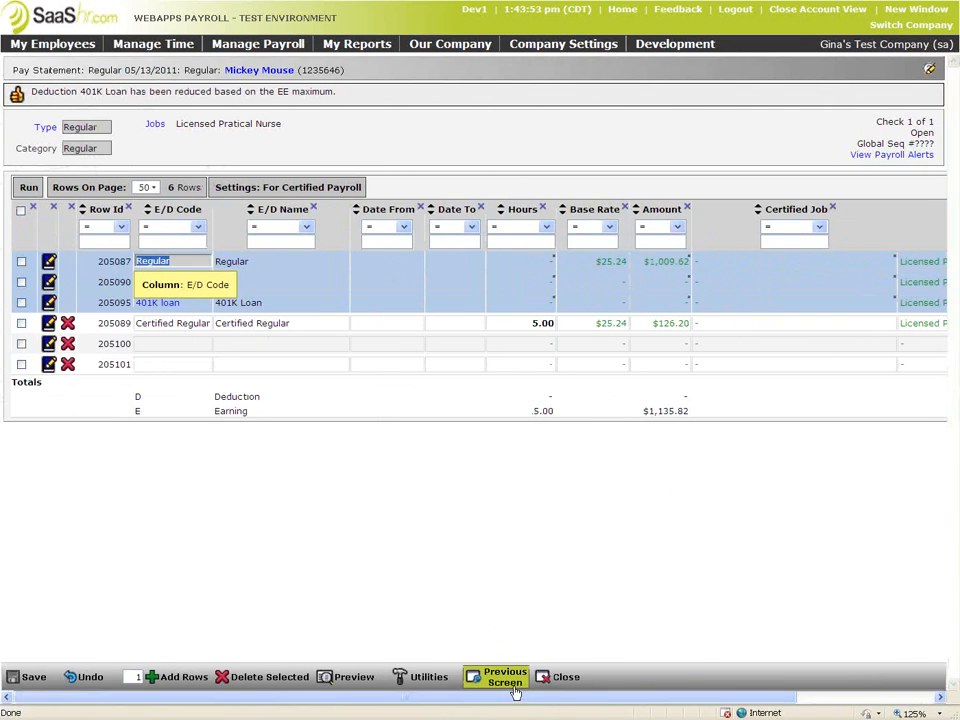
click(497, 679)
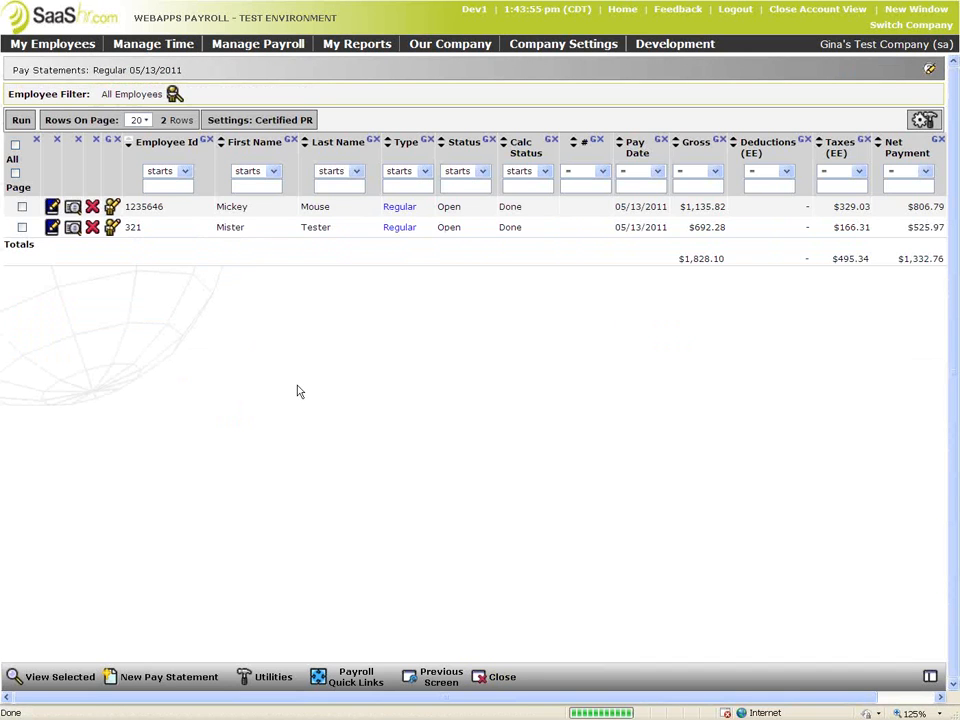
click(52, 227)
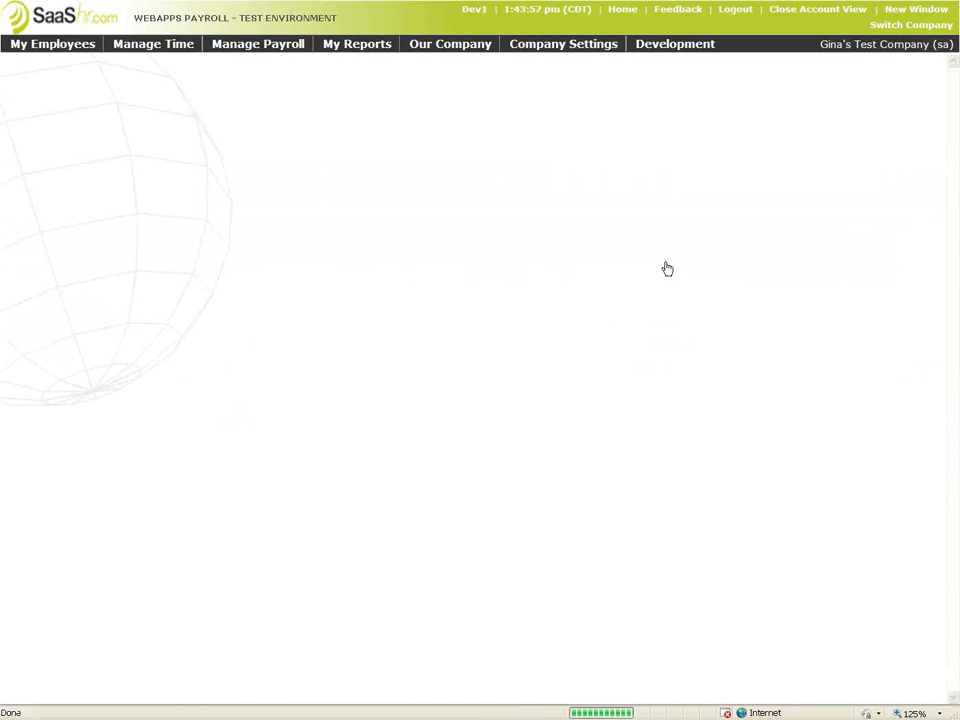
drag(700, 698, 917, 698)
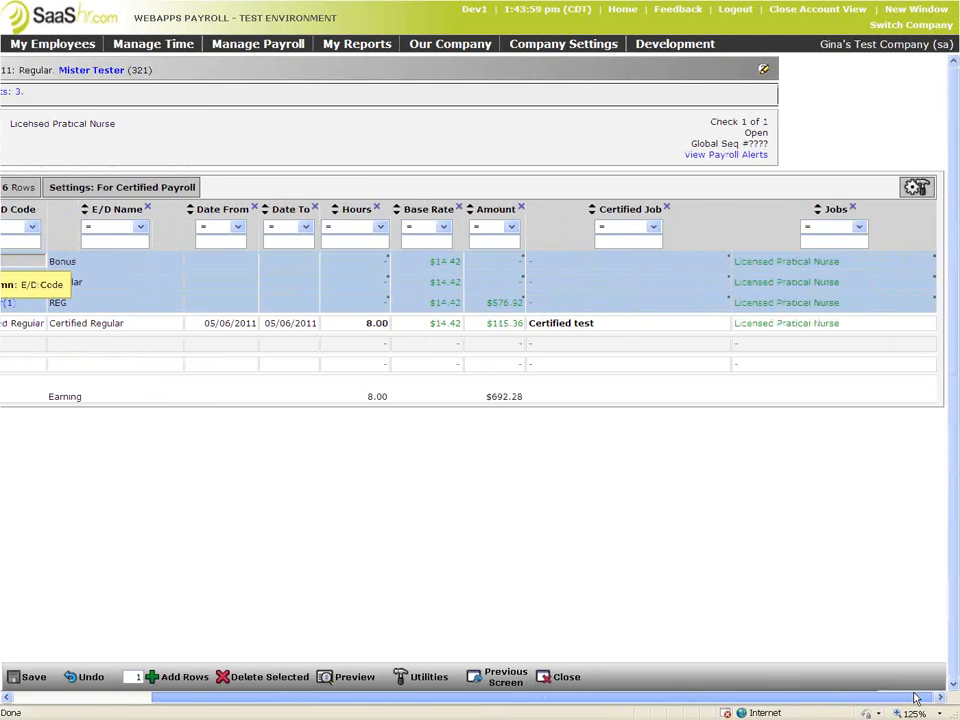
Add the Work Classification column to the earnings grid through Select Columns, filtering on 'work'
click(917, 186)
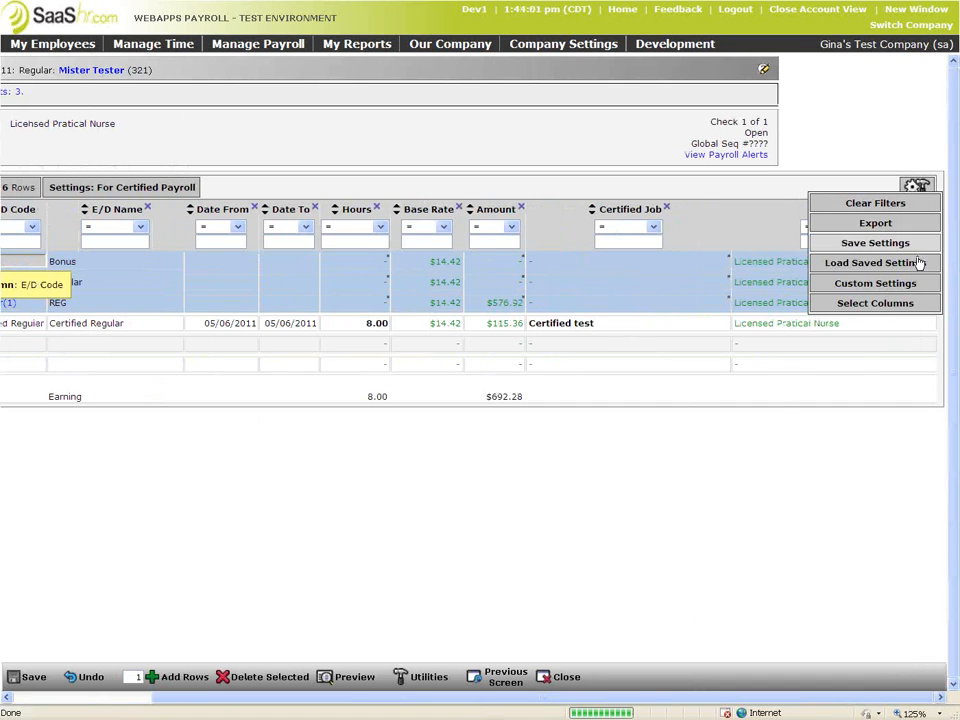
click(875, 303)
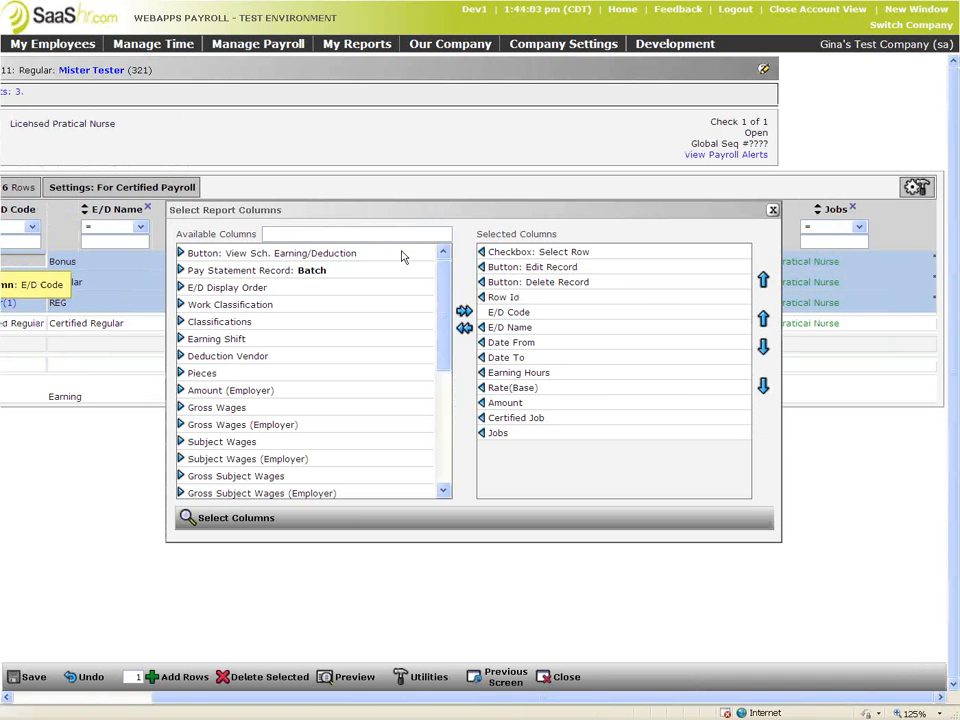
text(wo)
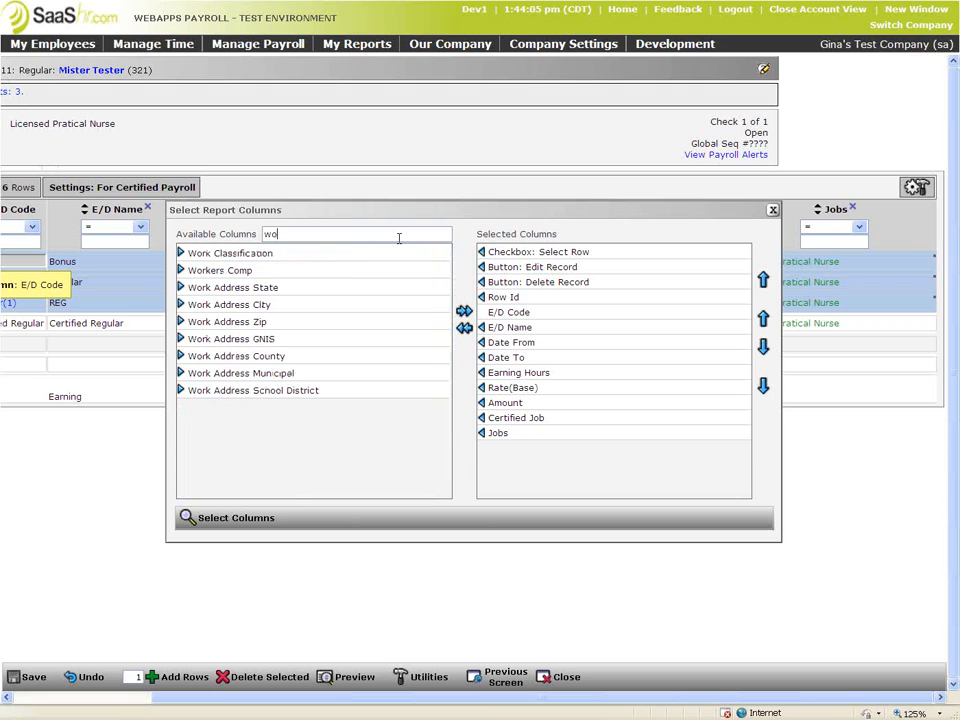
text(rk)
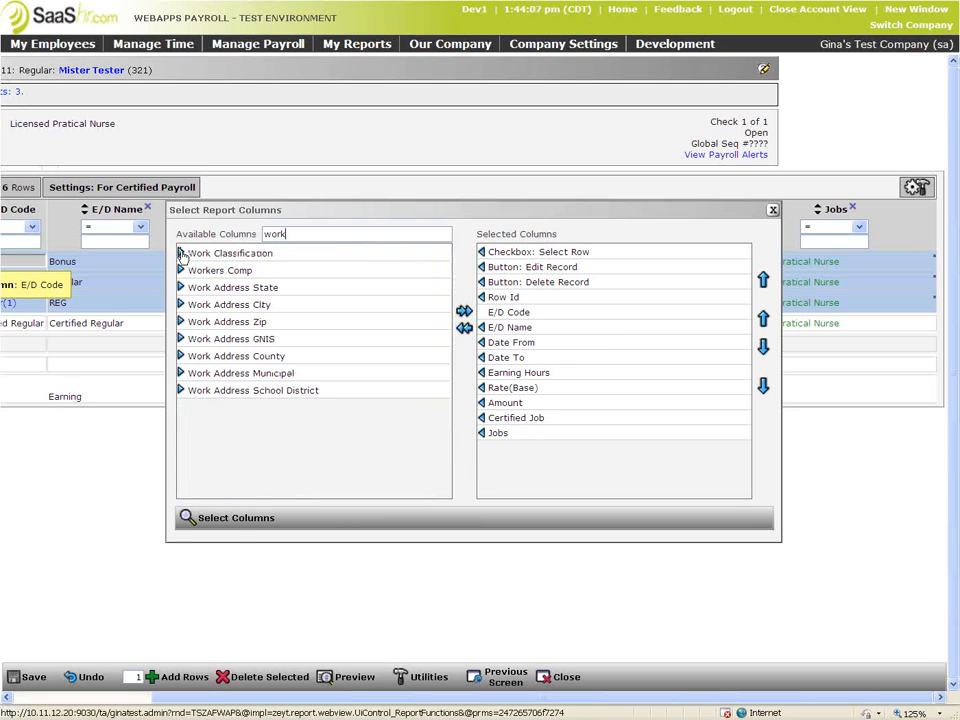
click(181, 254)
click(233, 525)
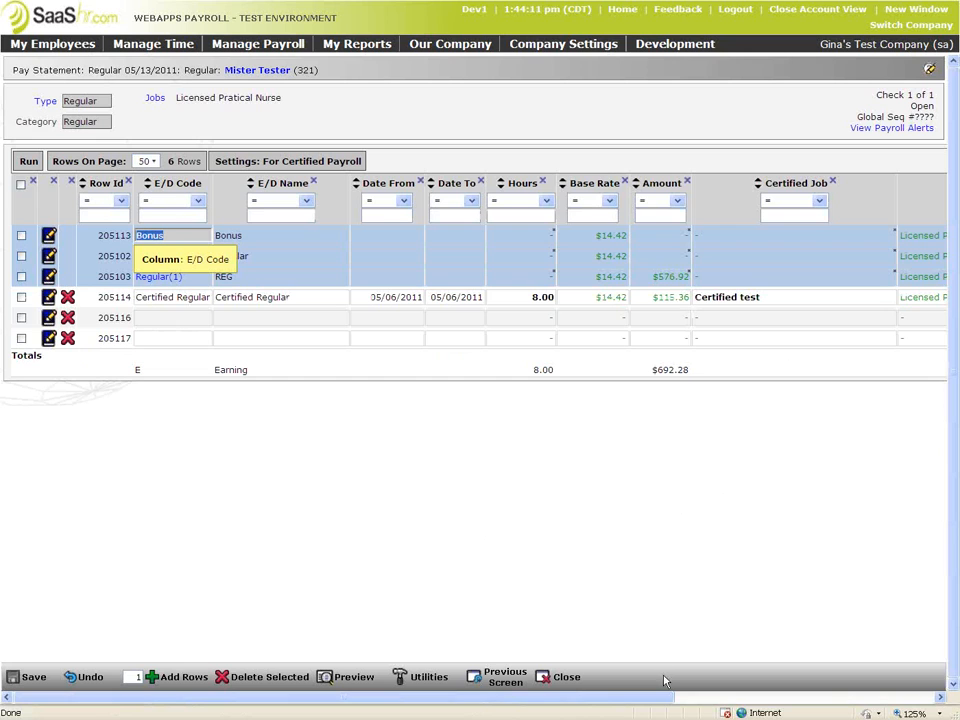
Scroll across the grid's Work Classification values and save the test employee's pay statement
drag(661, 697, 947, 694)
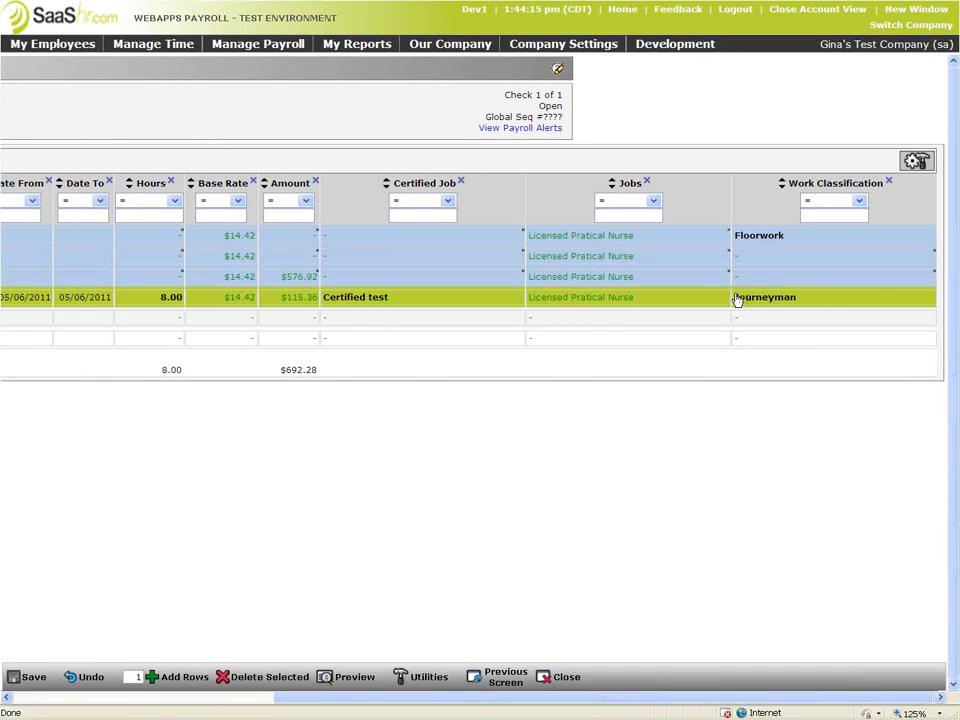
drag(572, 701, 382, 694)
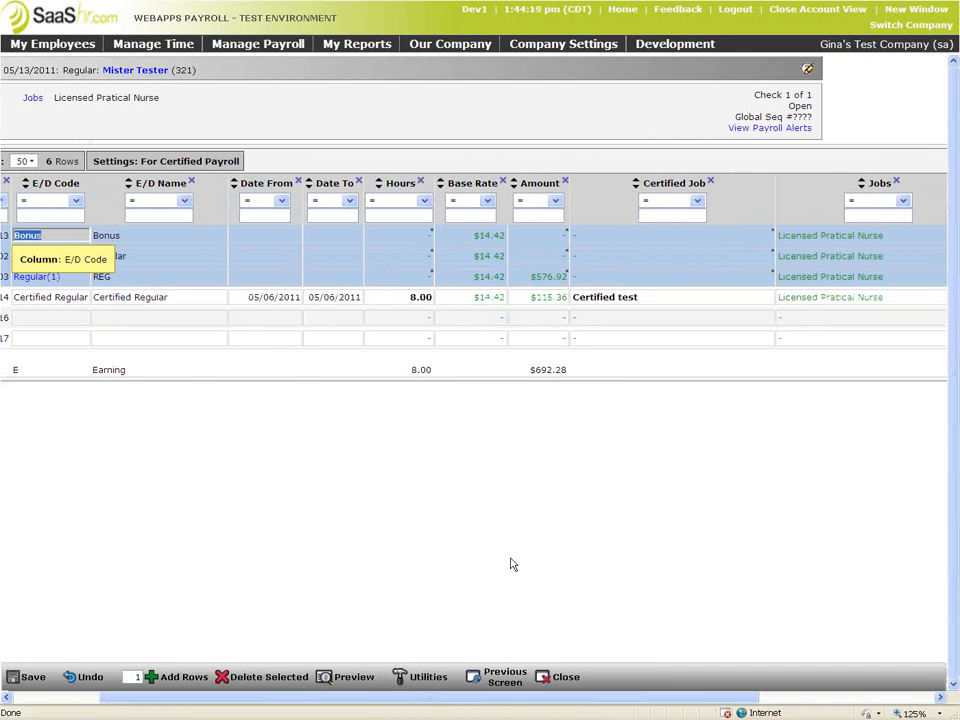
drag(461, 699, 381, 699)
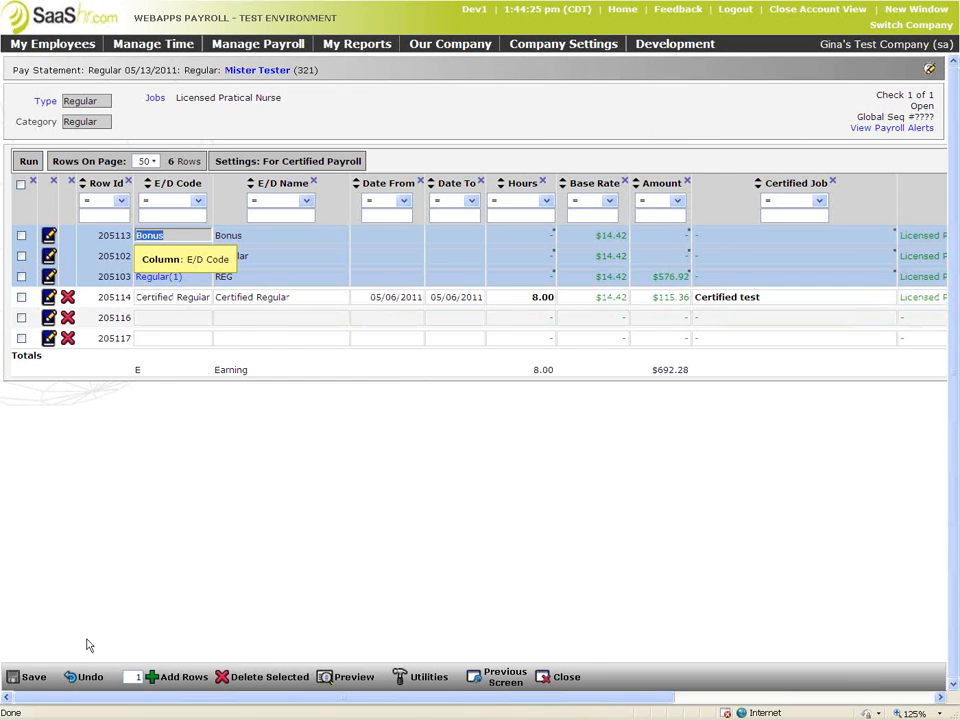
click(30, 678)
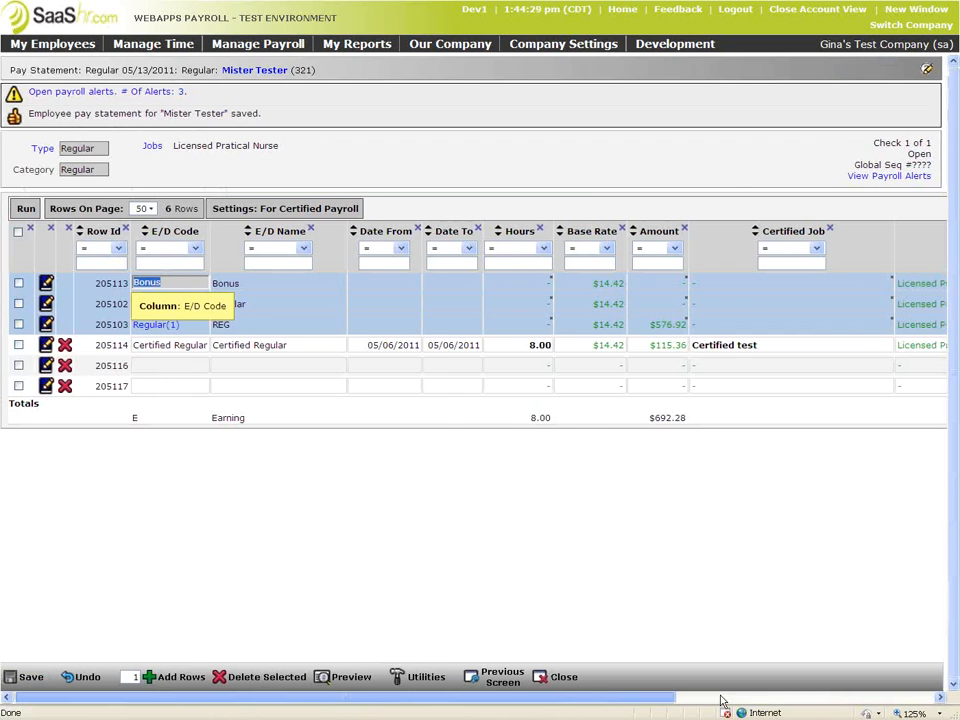
Clear the Floorwork work classification from the Bonus row, leaving it blank
click(722, 698)
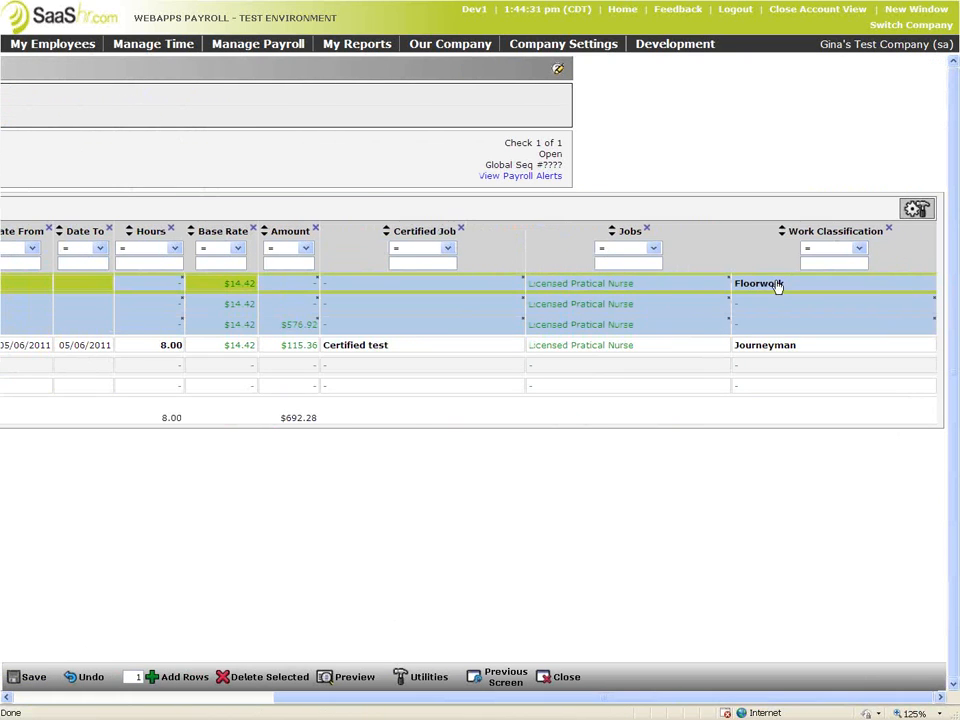
click(928, 284)
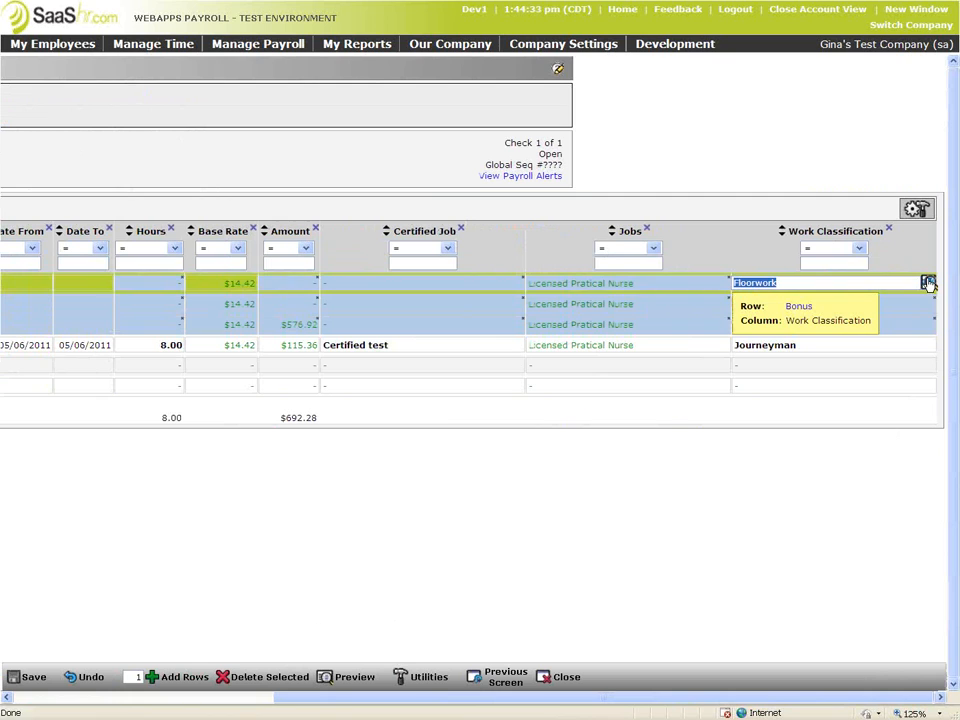
key(BackSpace)
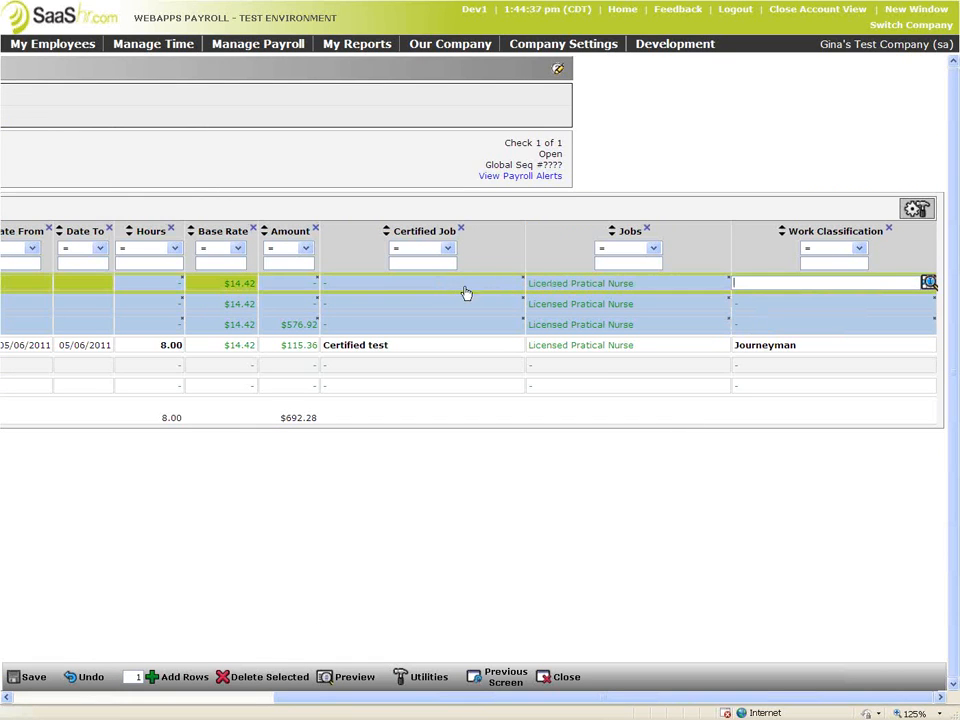
click(667, 386)
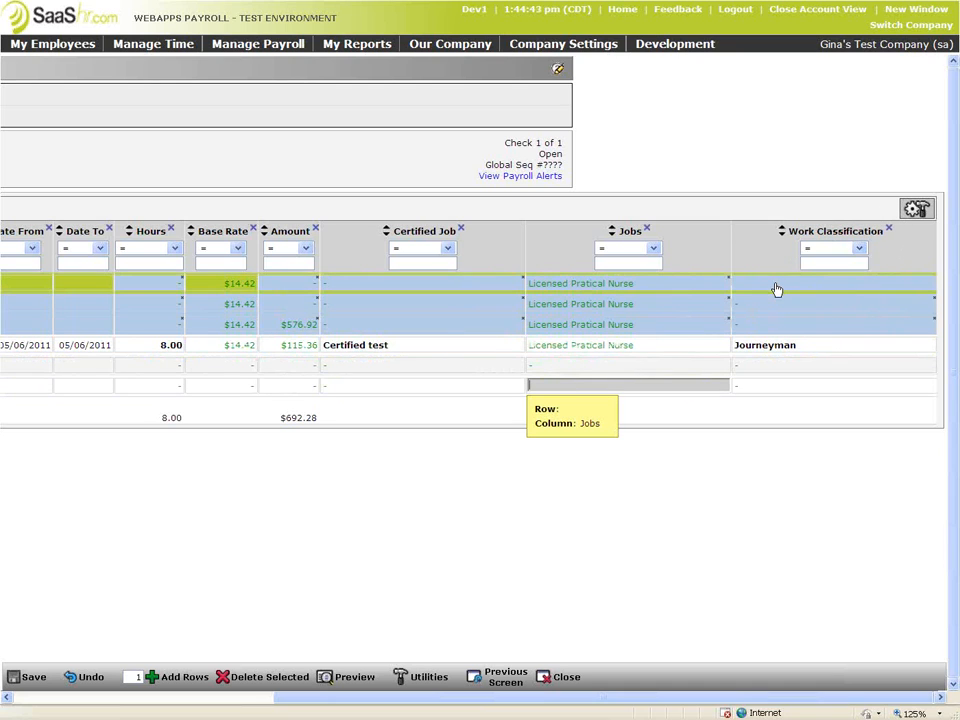
Recheck the Bonus row's work classification and Certified Job cells, then scroll the grid back left
click(868, 286)
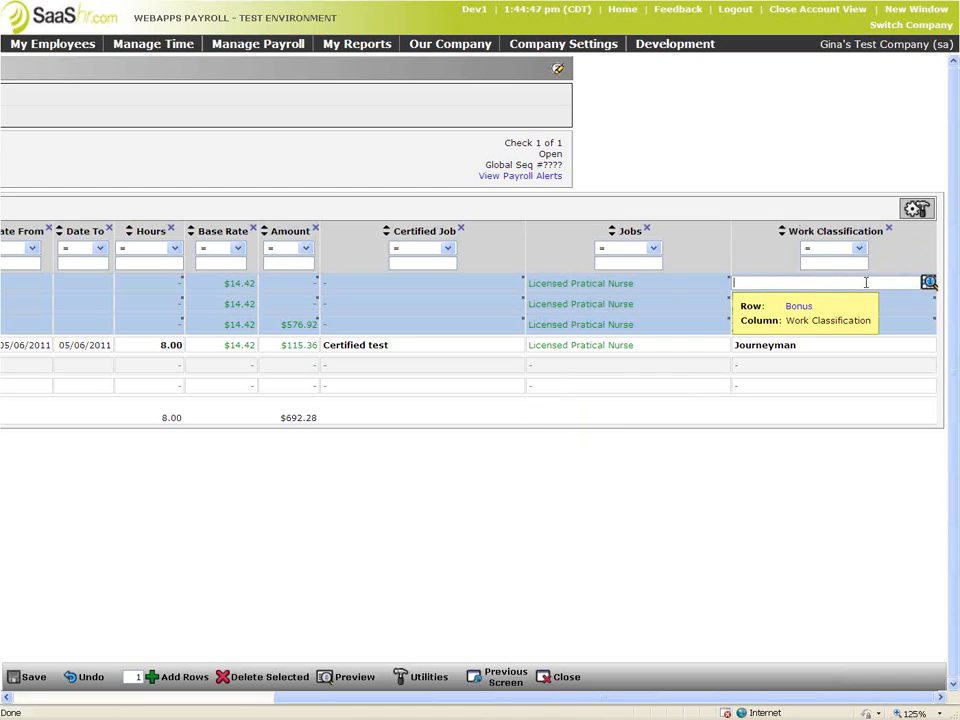
drag(538, 700, 272, 694)
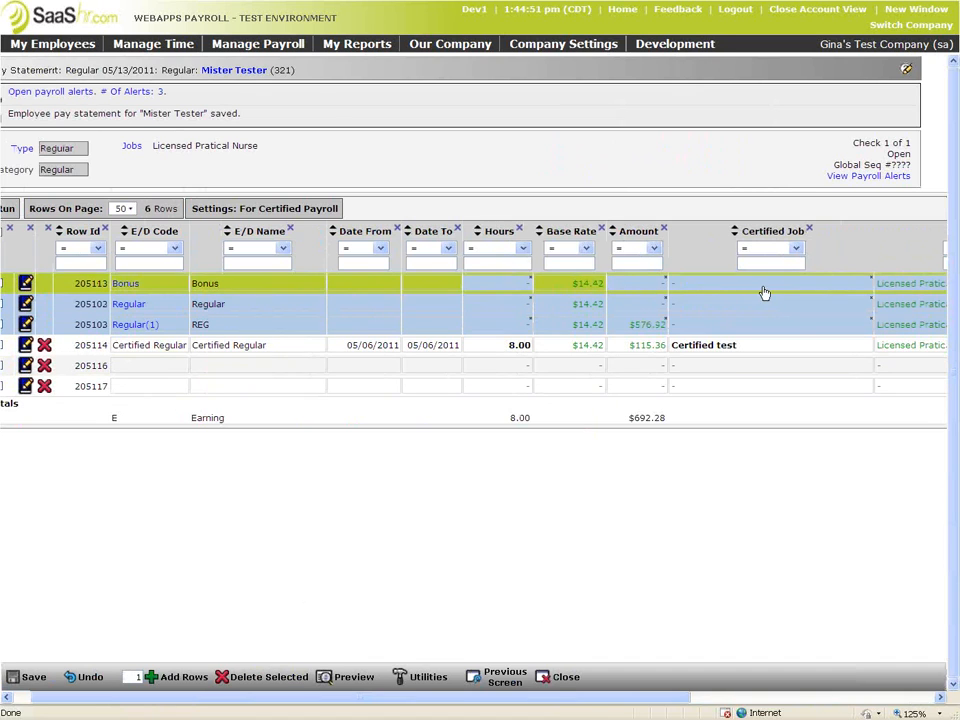
drag(686, 697, 938, 700)
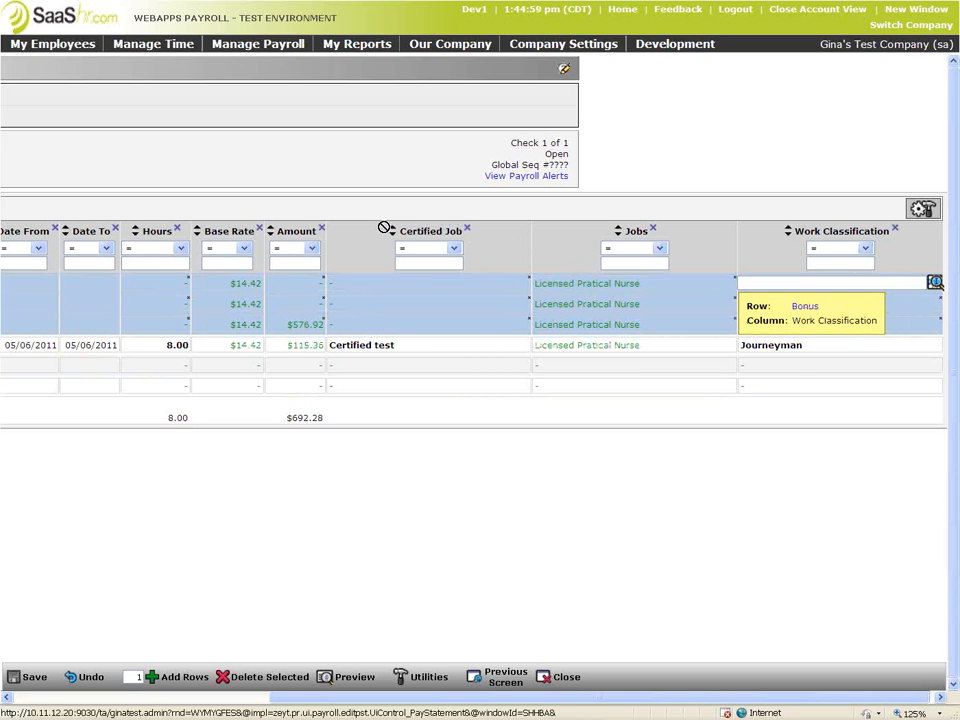
click(428, 287)
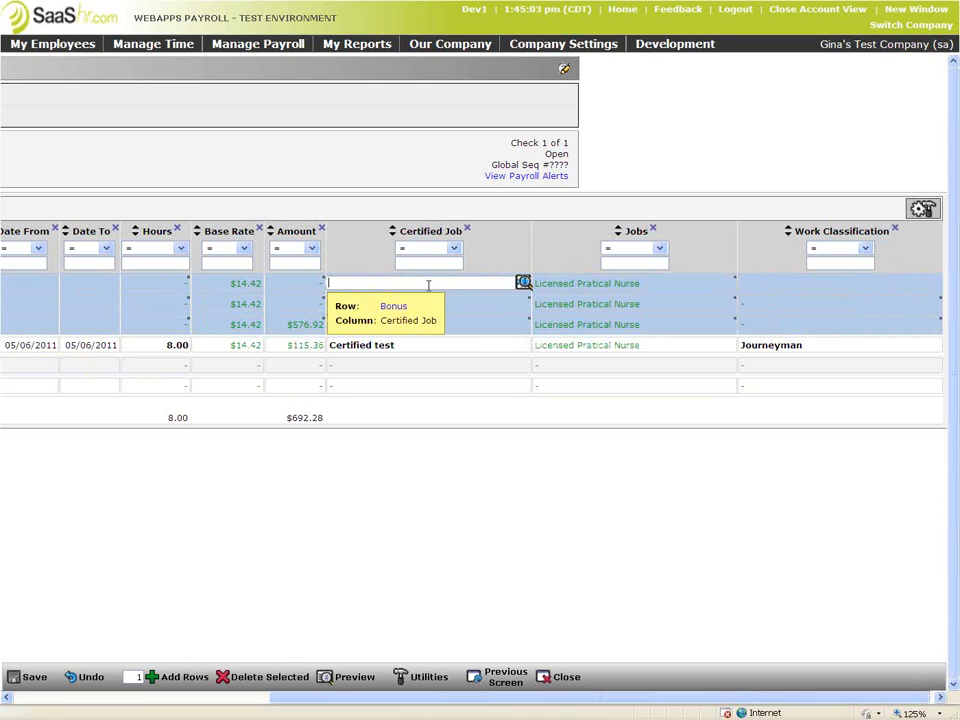
click(808, 290)
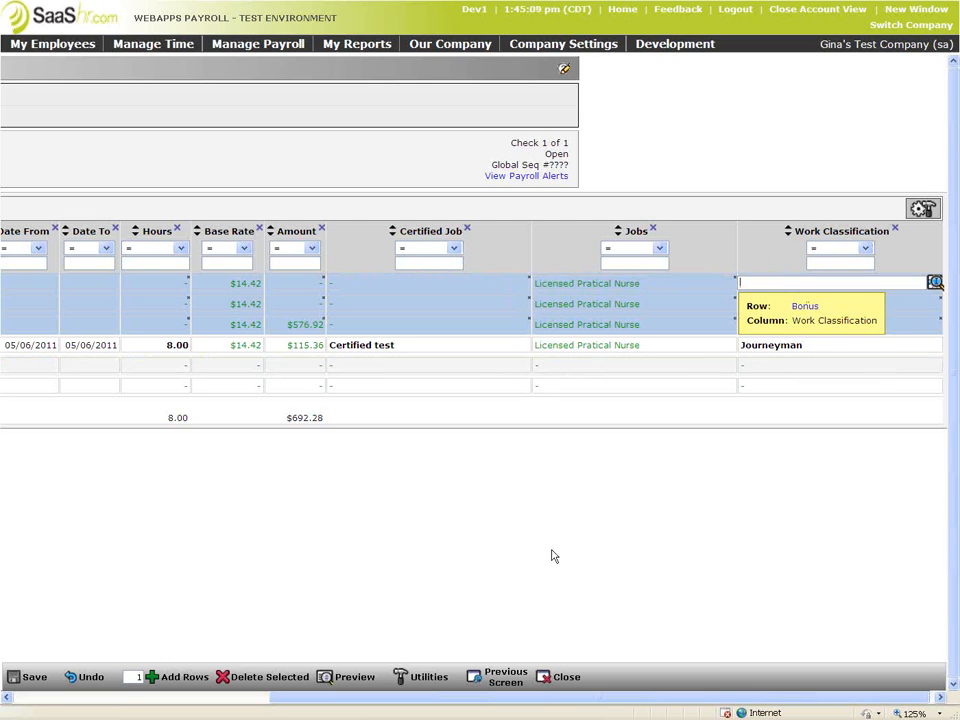
drag(362, 699, 189, 687)
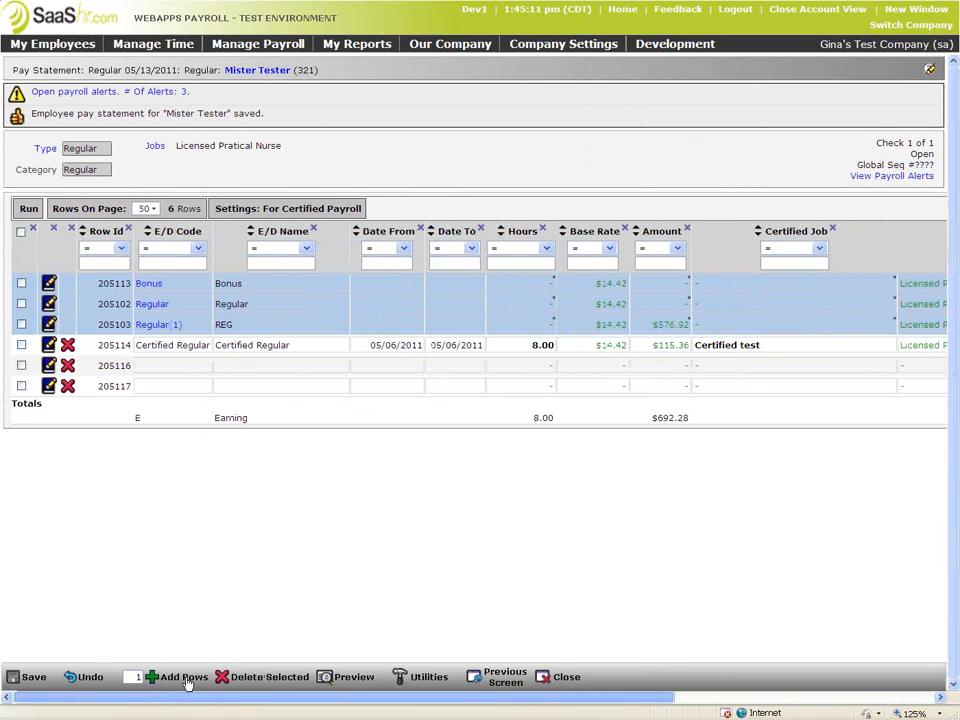
Discard the statement changes and go back to the Regular 05/13/2011 pay statements list
click(505, 684)
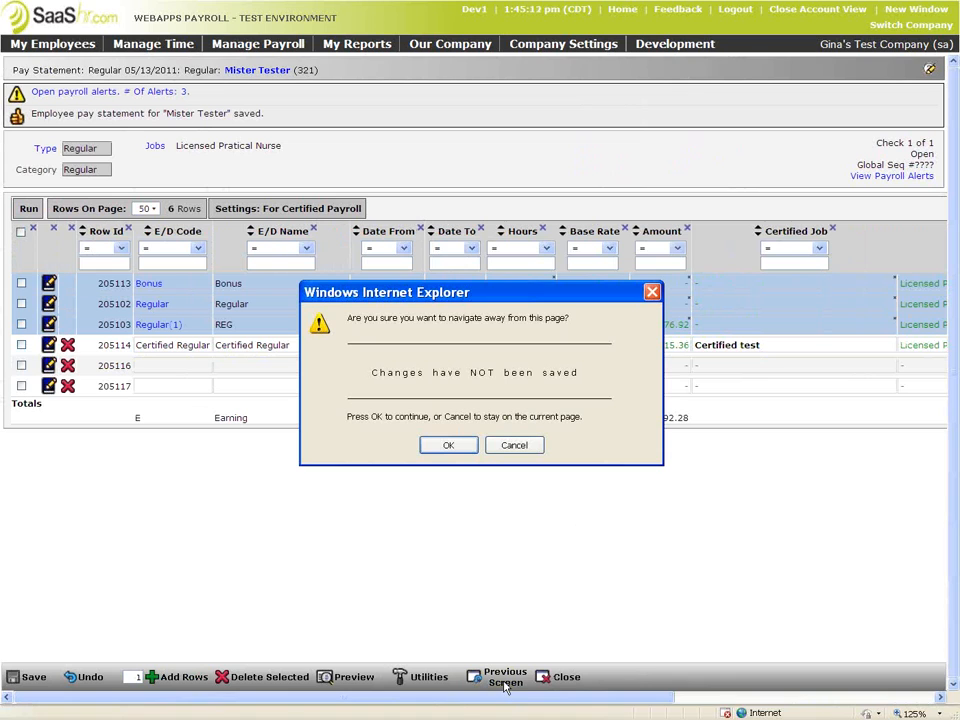
click(458, 446)
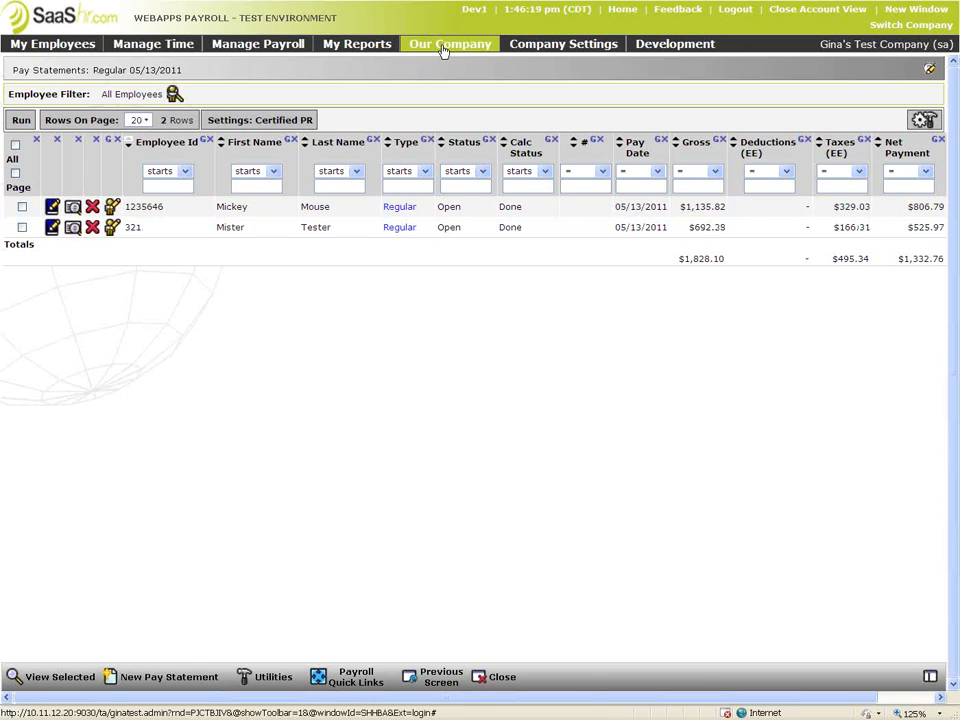
Run Certified Payroll (WH347) for the Currently Being Delivered payroll and review the apprentice's hours and pay
click(357, 44)
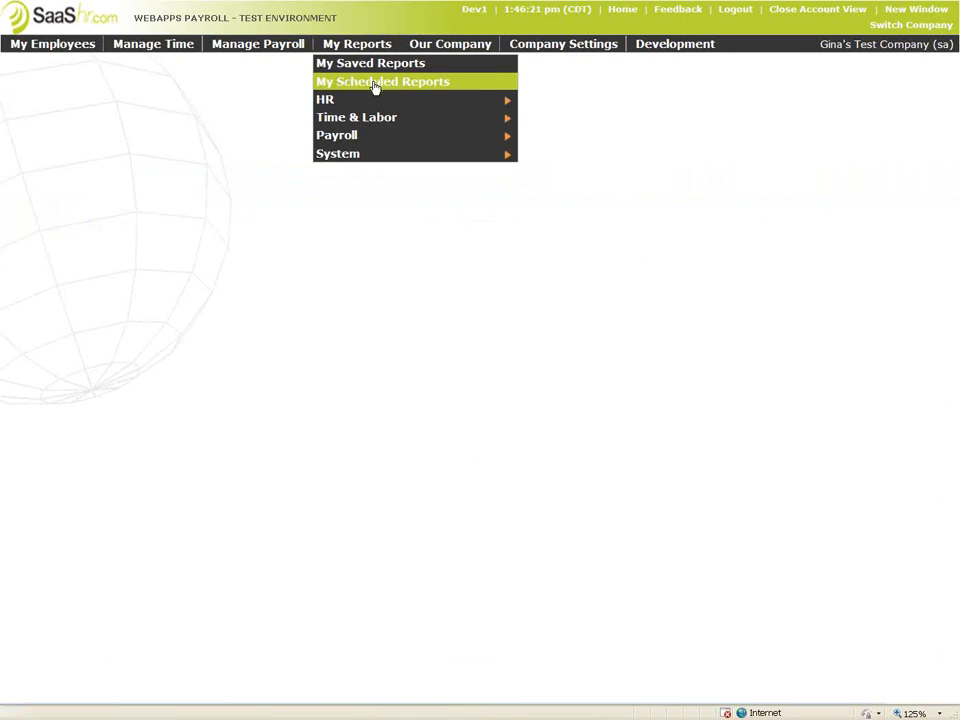
mouse_move(362, 143)
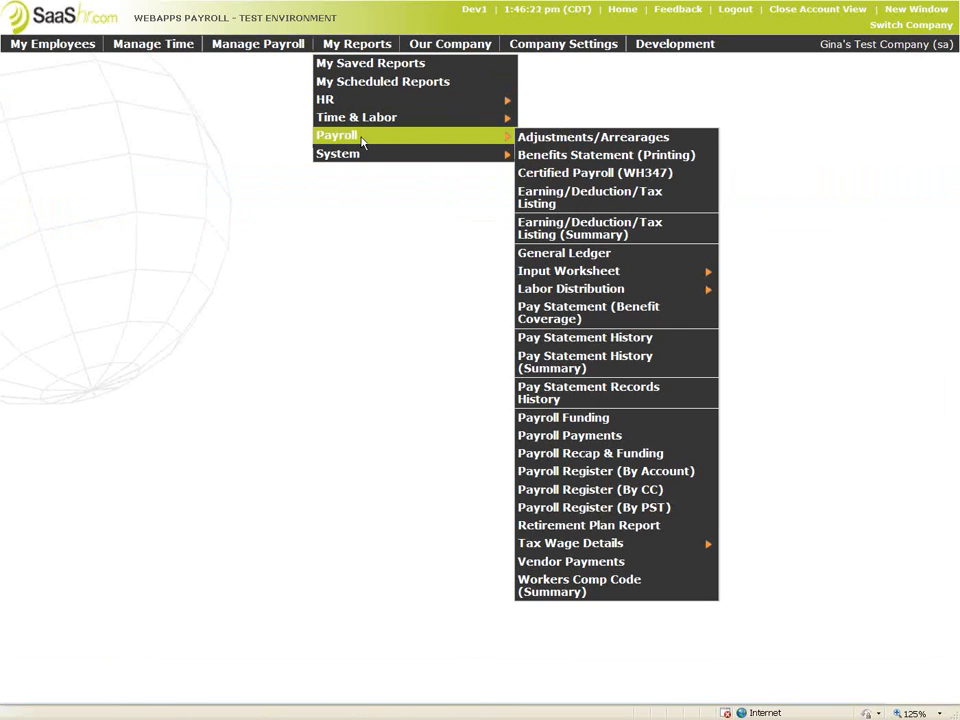
click(575, 174)
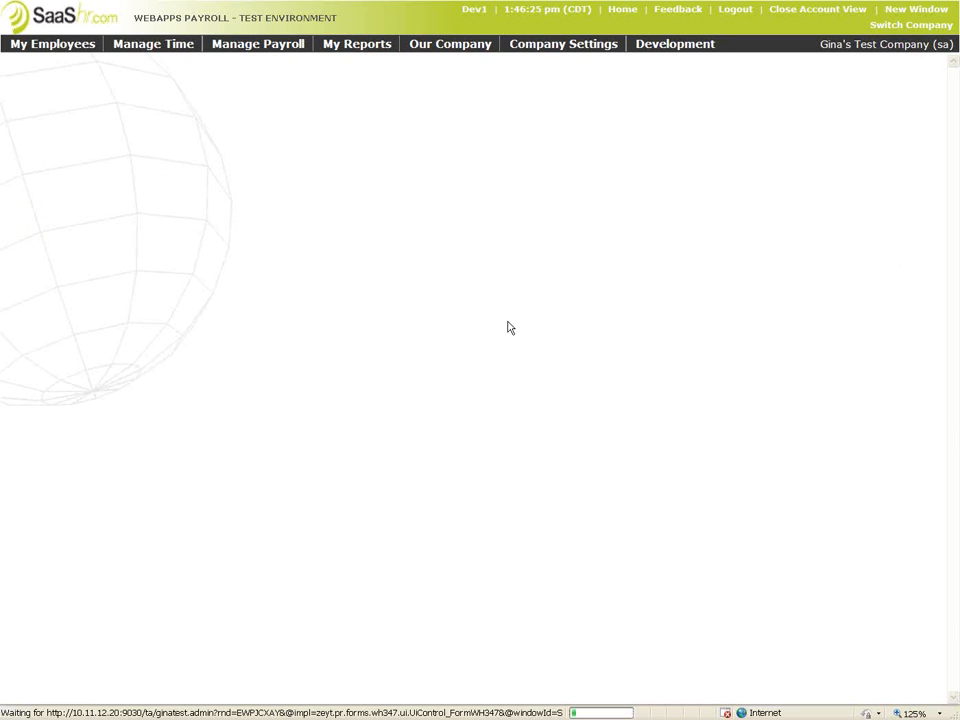
click(194, 98)
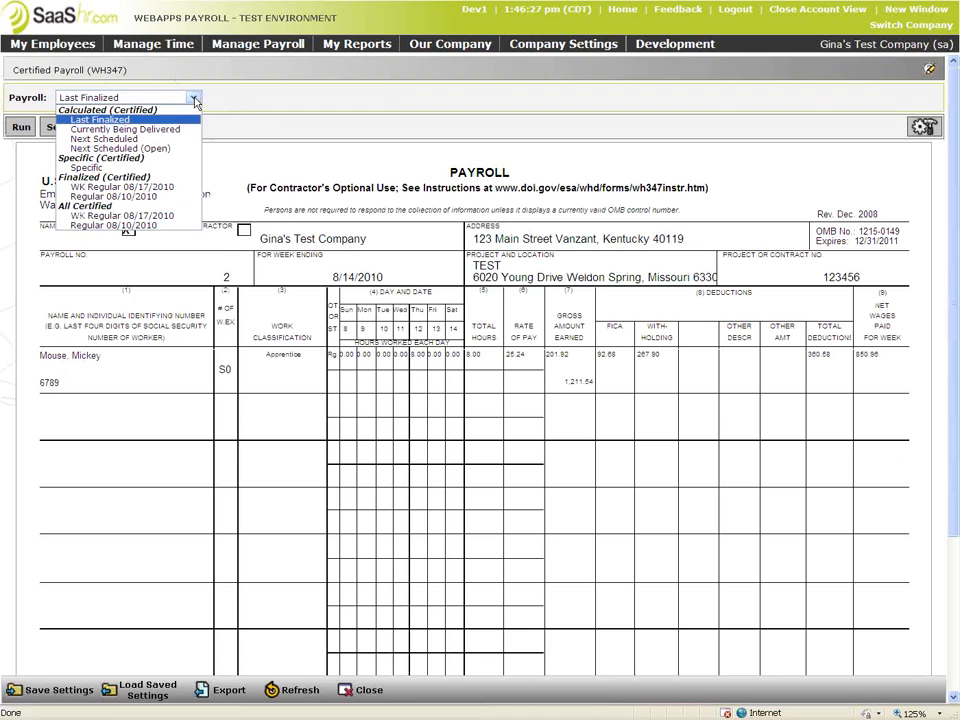
click(170, 129)
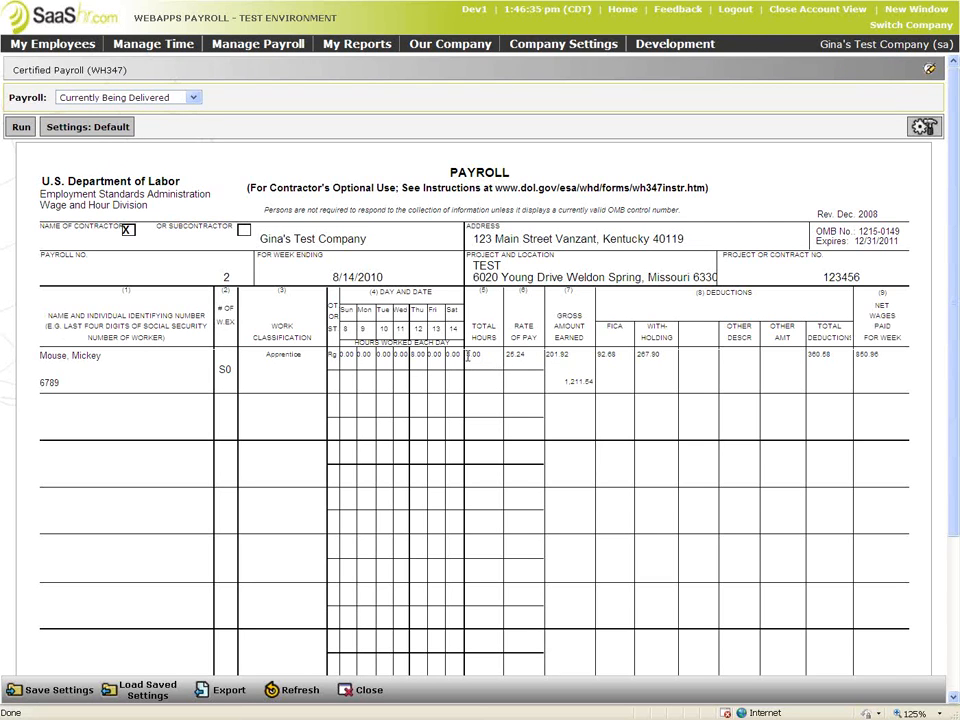
drag(468, 356, 578, 384)
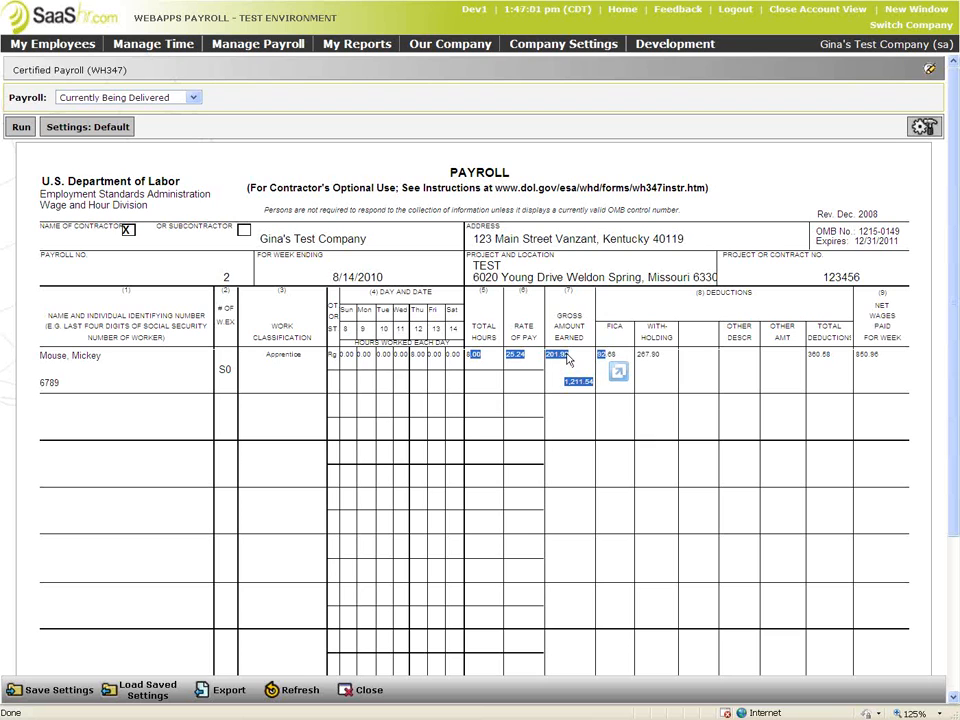
drag(586, 390, 563, 366)
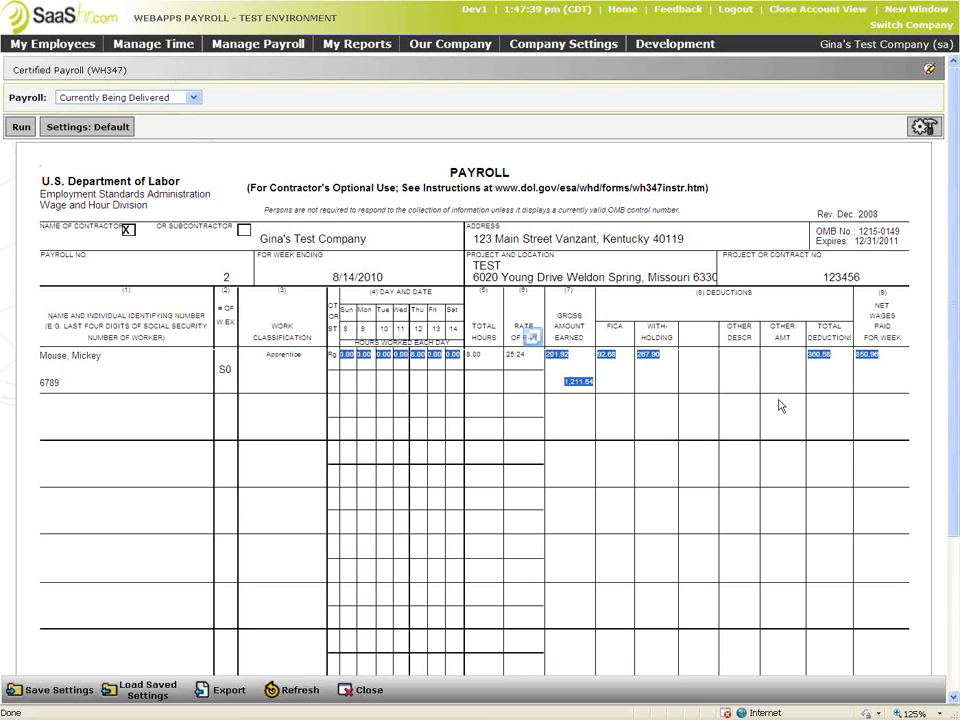
Go to Company Setup > Company Config and open the Cost Center 1 tree beside Certified Job
mouse_move(596, 60)
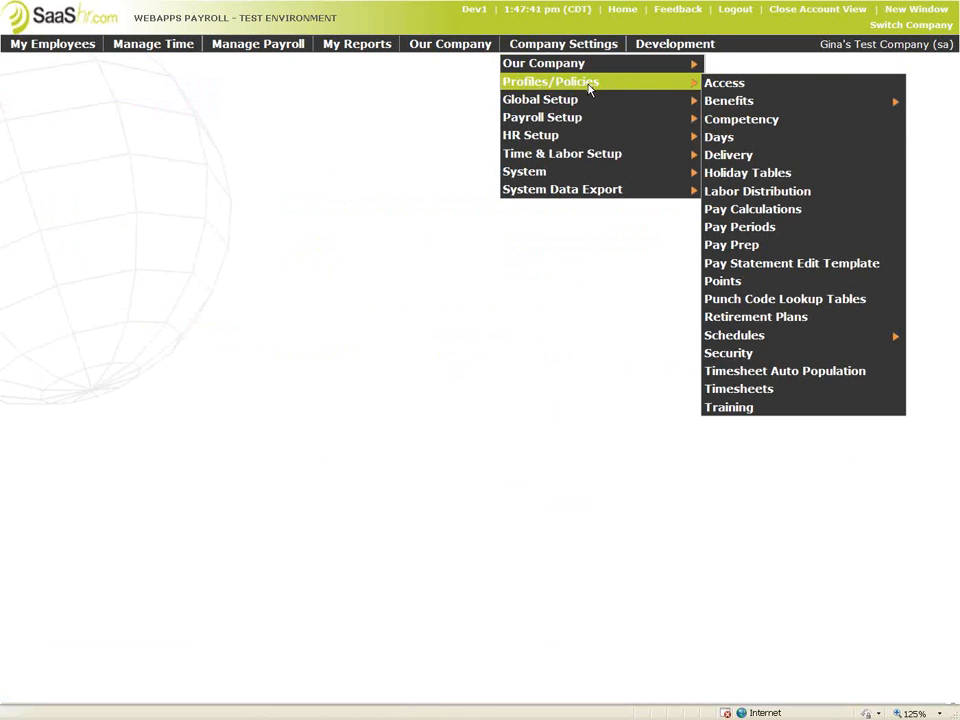
mouse_move(589, 99)
click(747, 105)
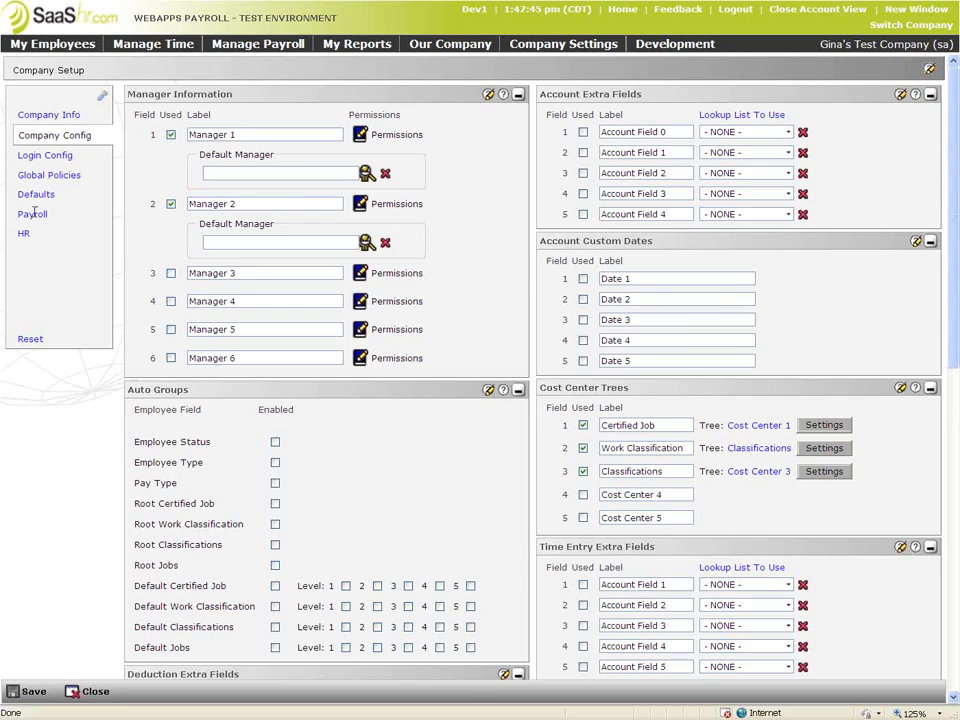
click(33, 213)
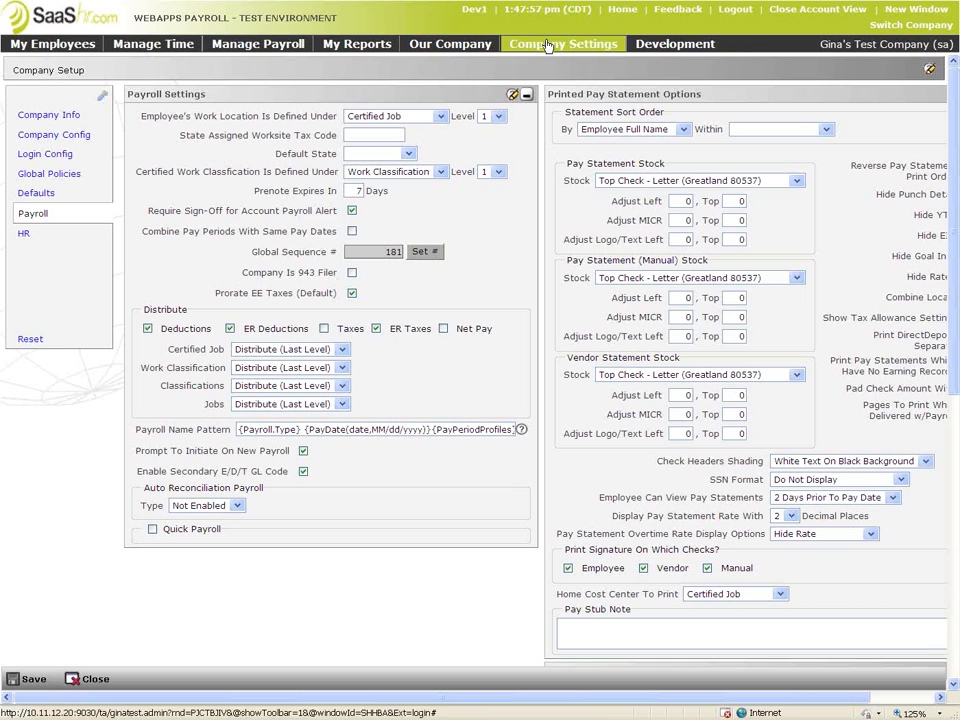
click(78, 134)
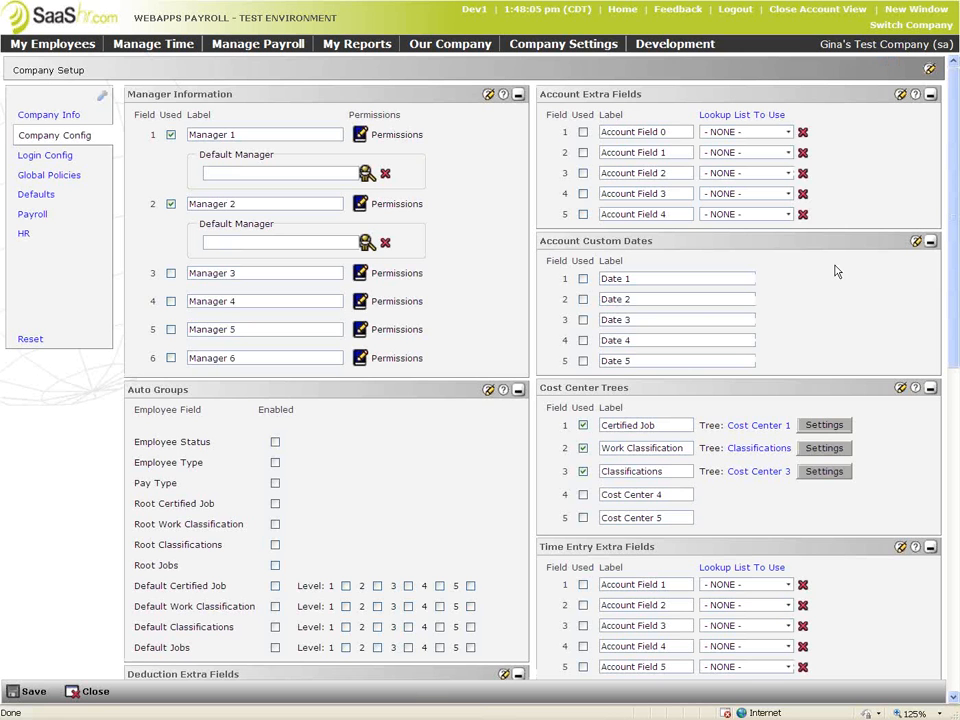
click(750, 430)
View the Certified test job's properties (code TEST, project 123456), then the Host/Hostess node's
click(64, 84)
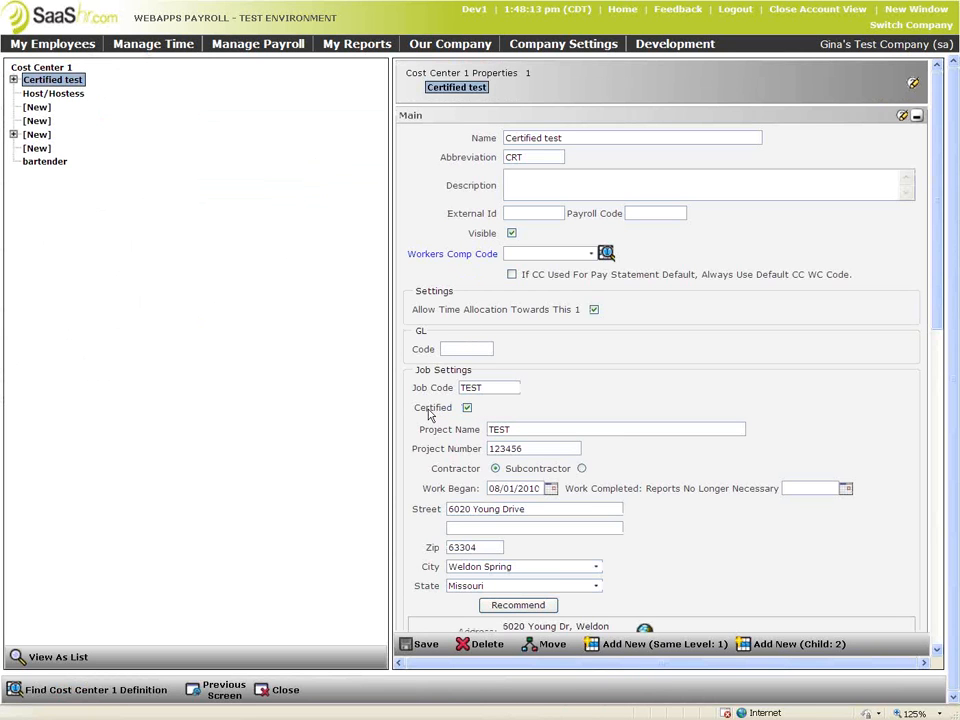
click(48, 94)
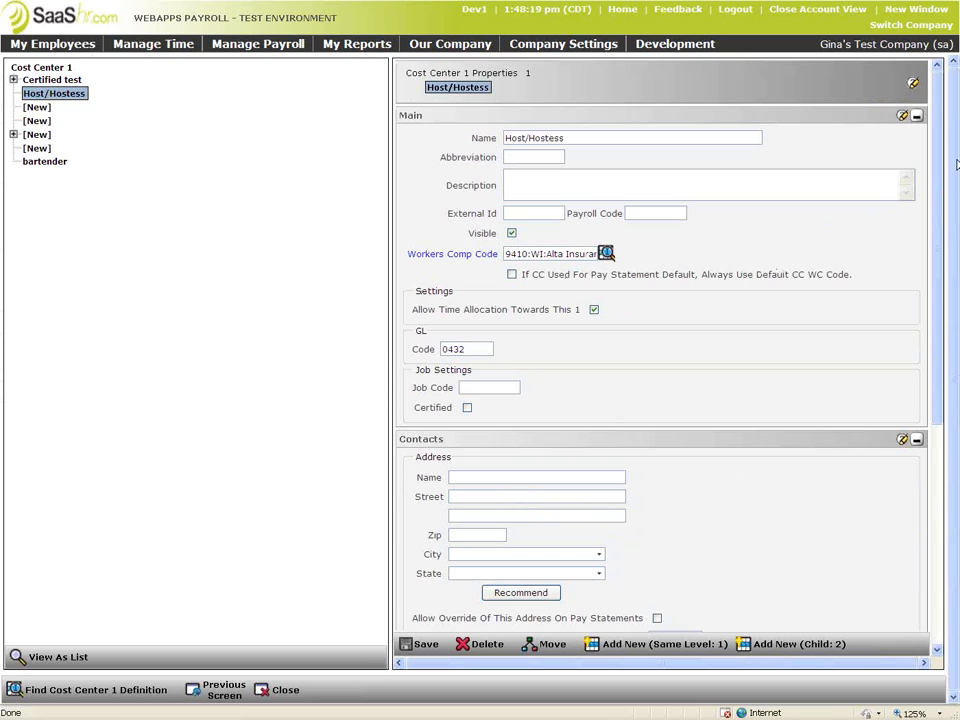
mouse_move(448, 362)
mouse_down()
mouse_move(420, 367)
mouse_move(510, 406)
mouse_move(536, 368)
mouse_move(472, 364)
mouse_up()
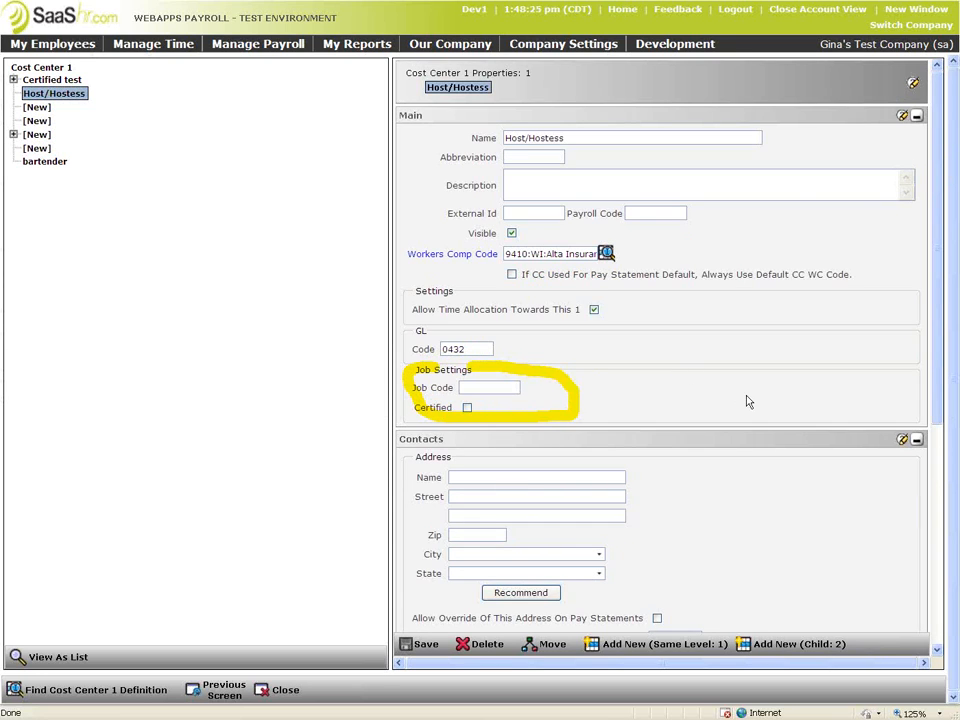
click(467, 407)
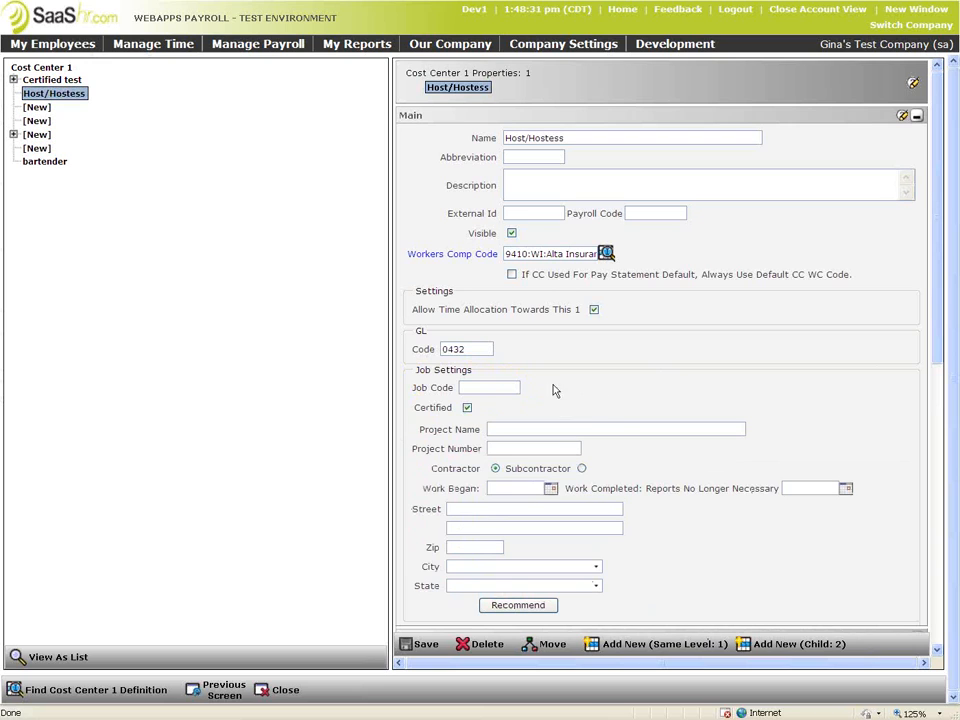
click(467, 408)
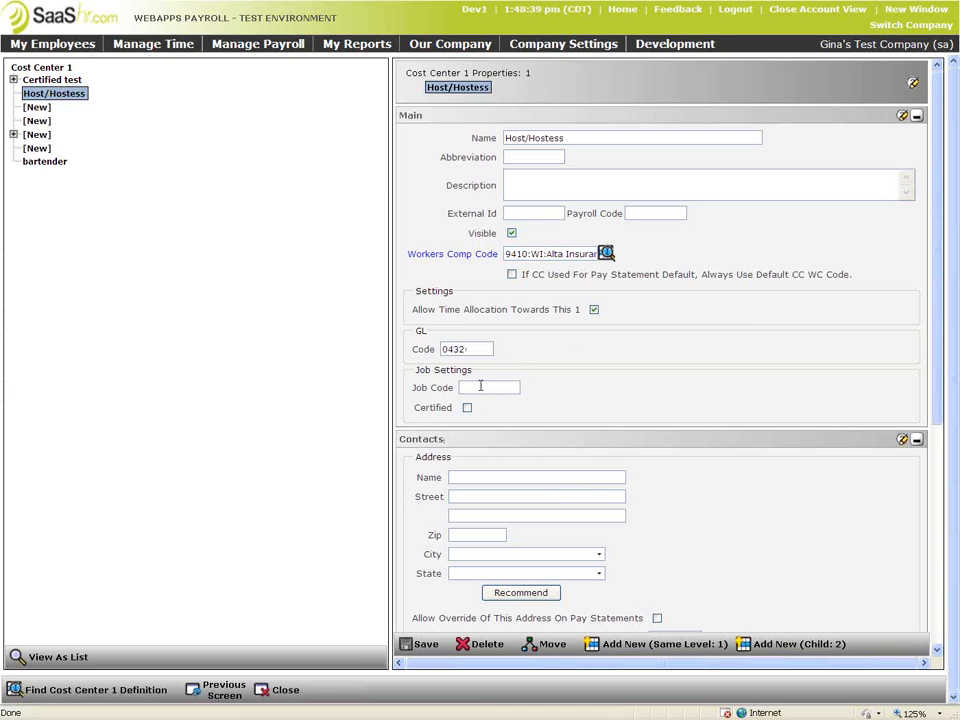
drag(455, 408, 418, 406)
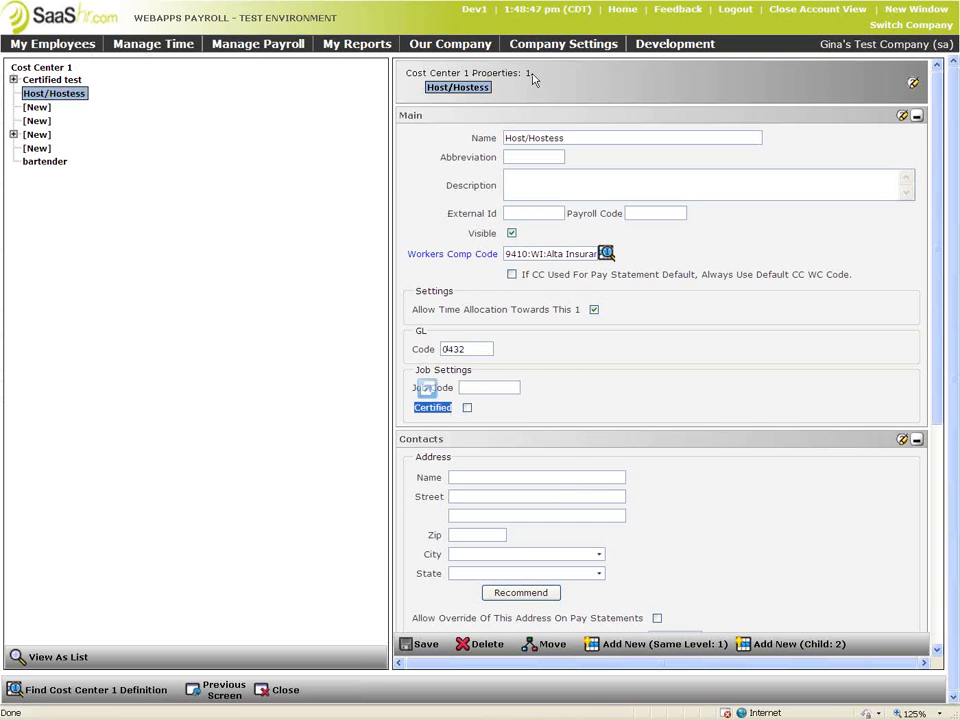
click(467, 409)
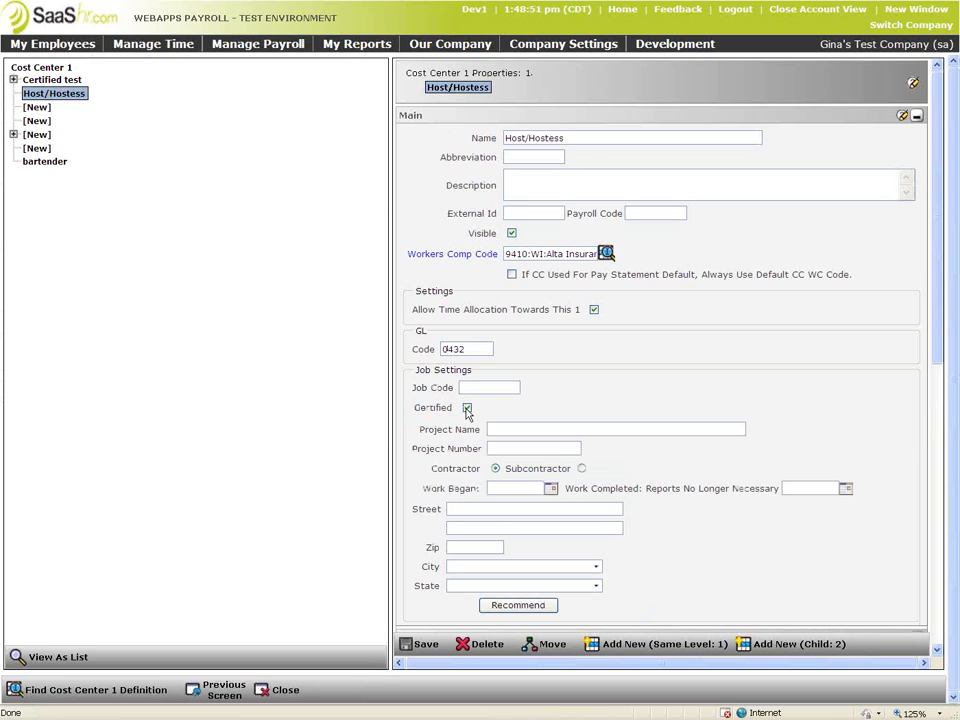
click(467, 409)
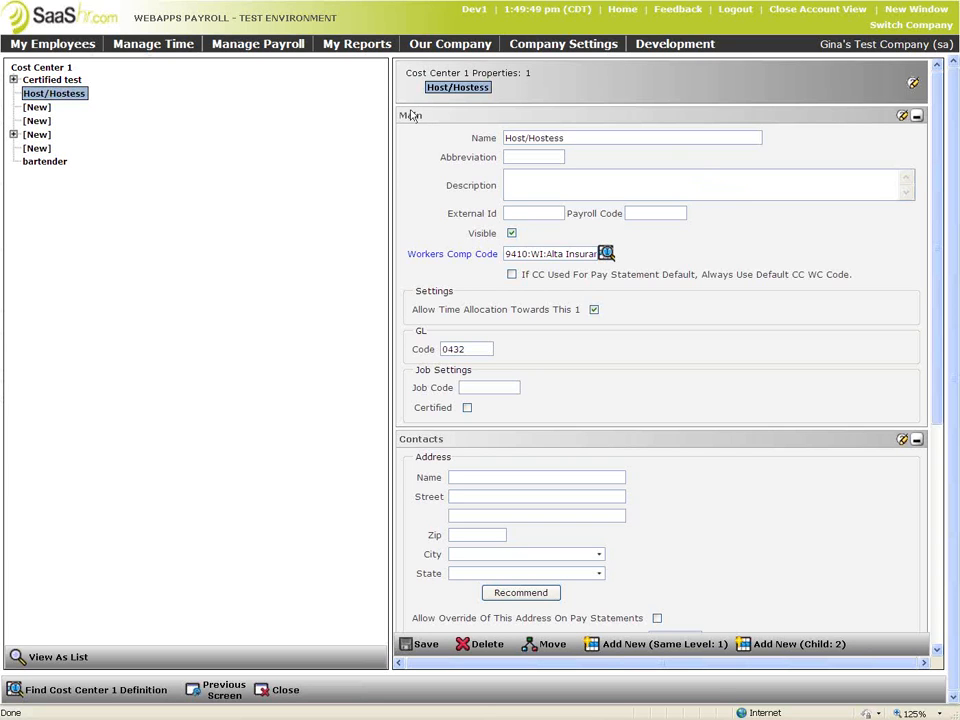
Open the Certified Payroll (WH347) report from My Reports > Payroll, leaving the cost center page unsaved
click(377, 45)
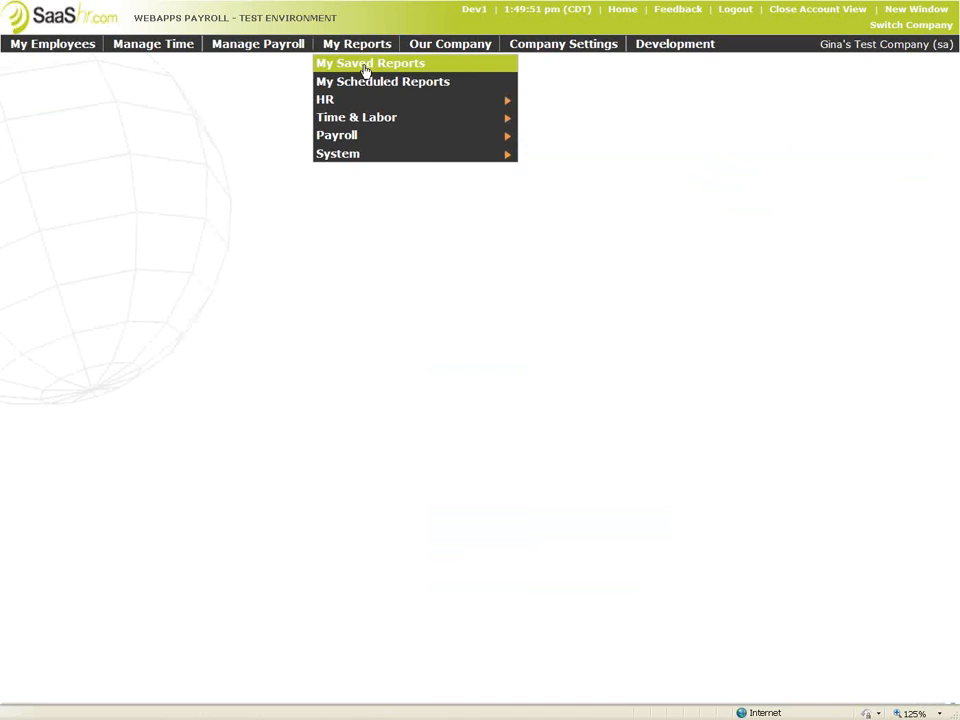
mouse_move(360, 141)
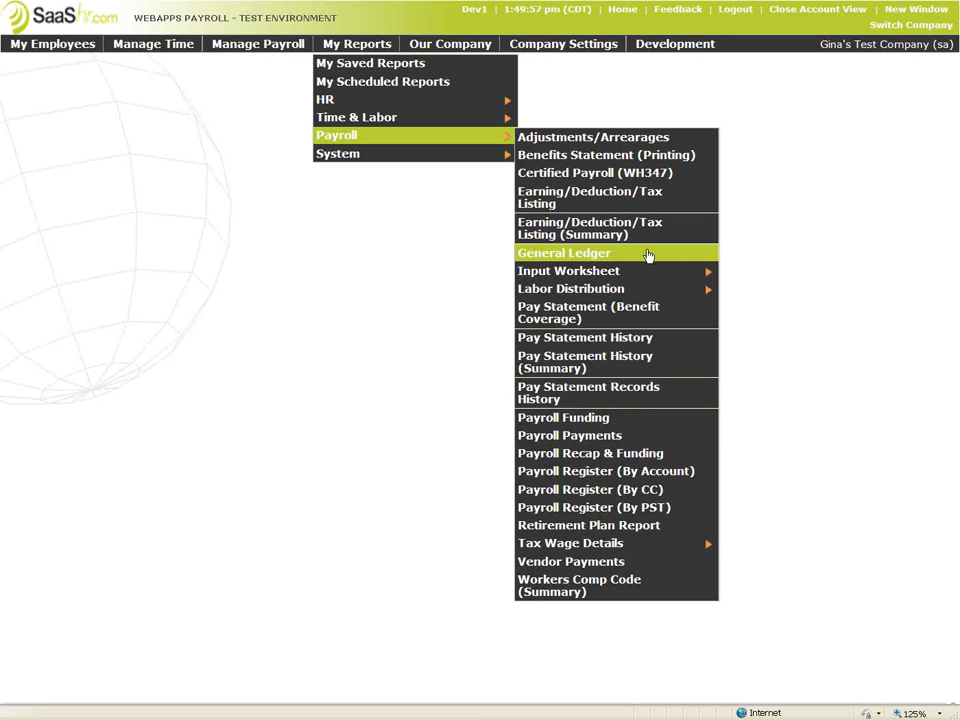
click(625, 173)
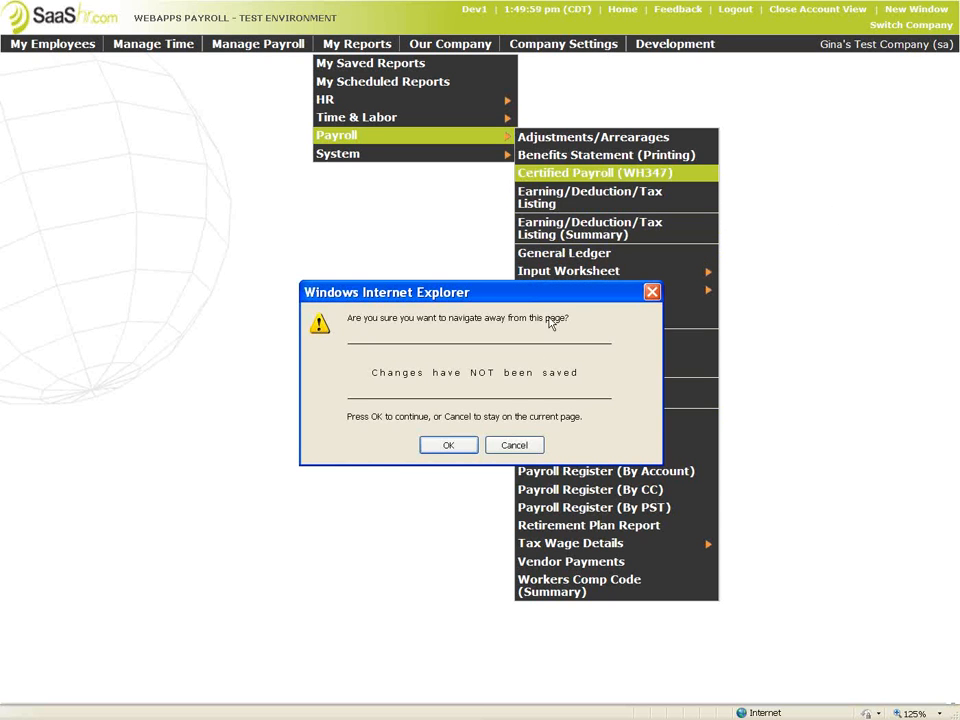
click(449, 447)
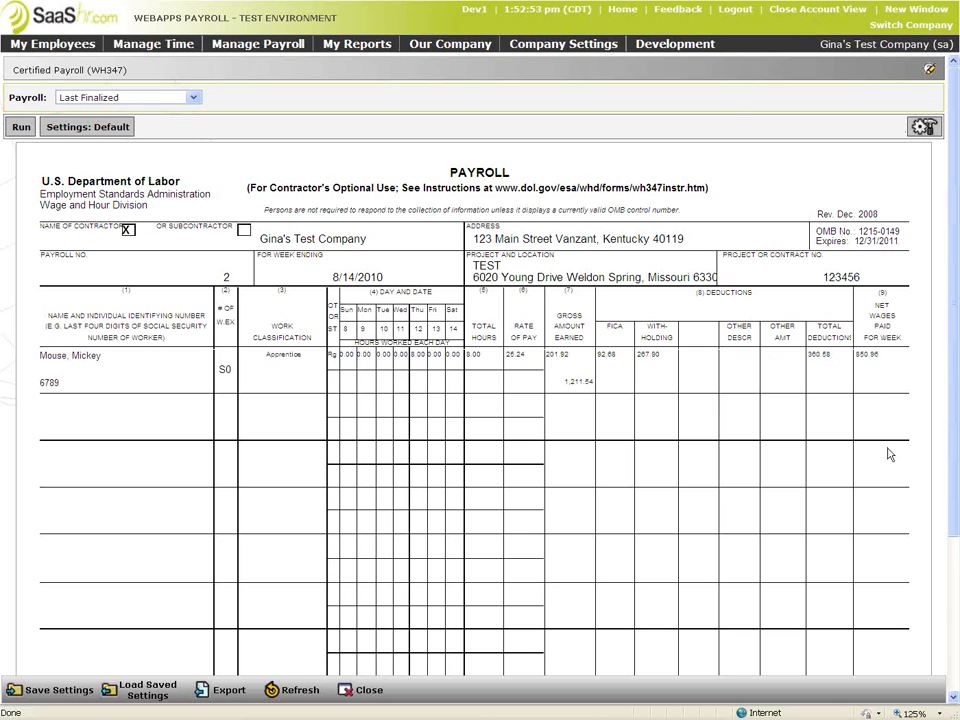
drag(862, 277, 722, 253)
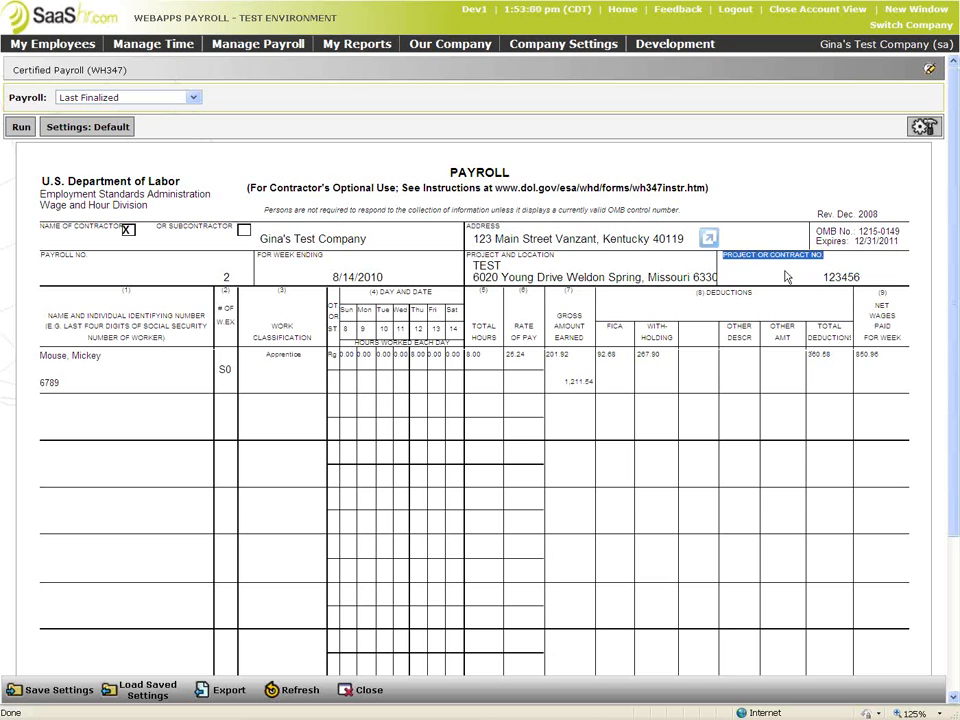
drag(825, 280, 857, 277)
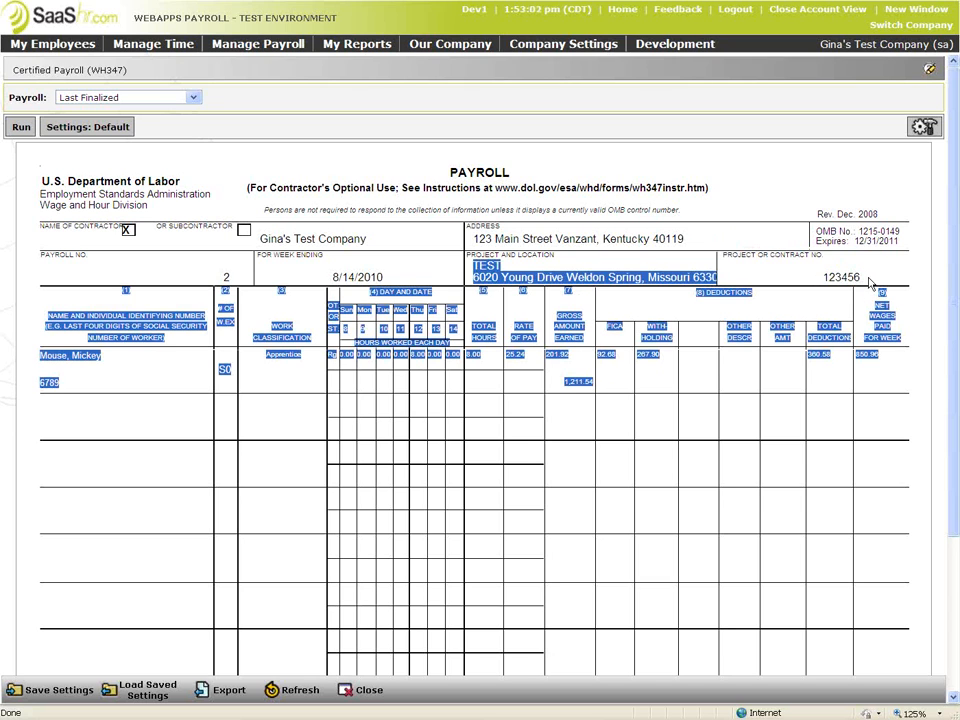
click(802, 279)
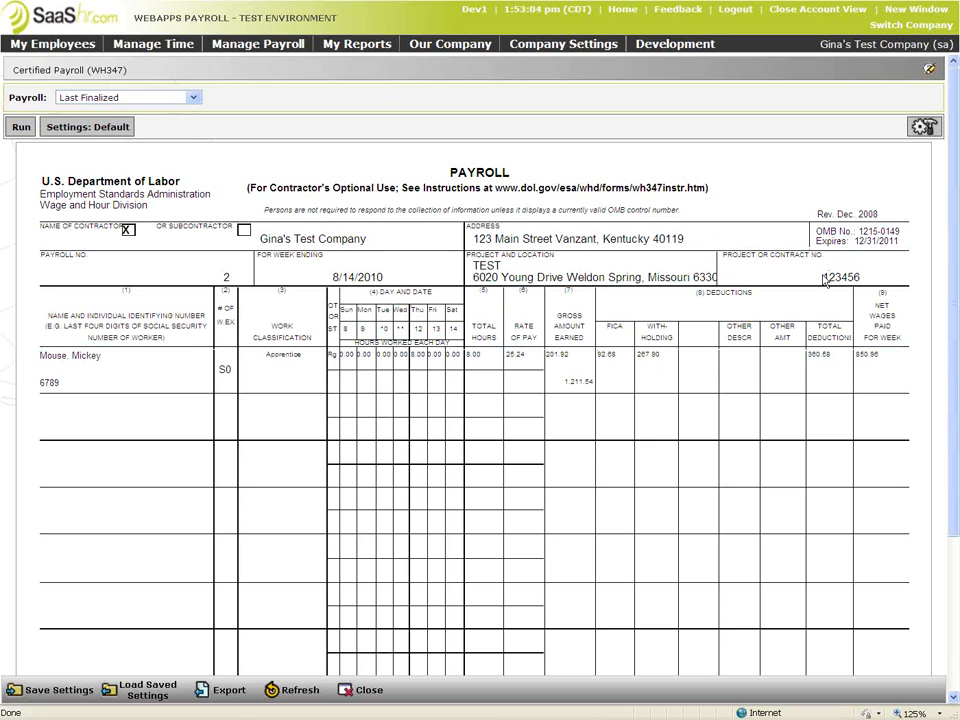
drag(836, 265, 743, 262)
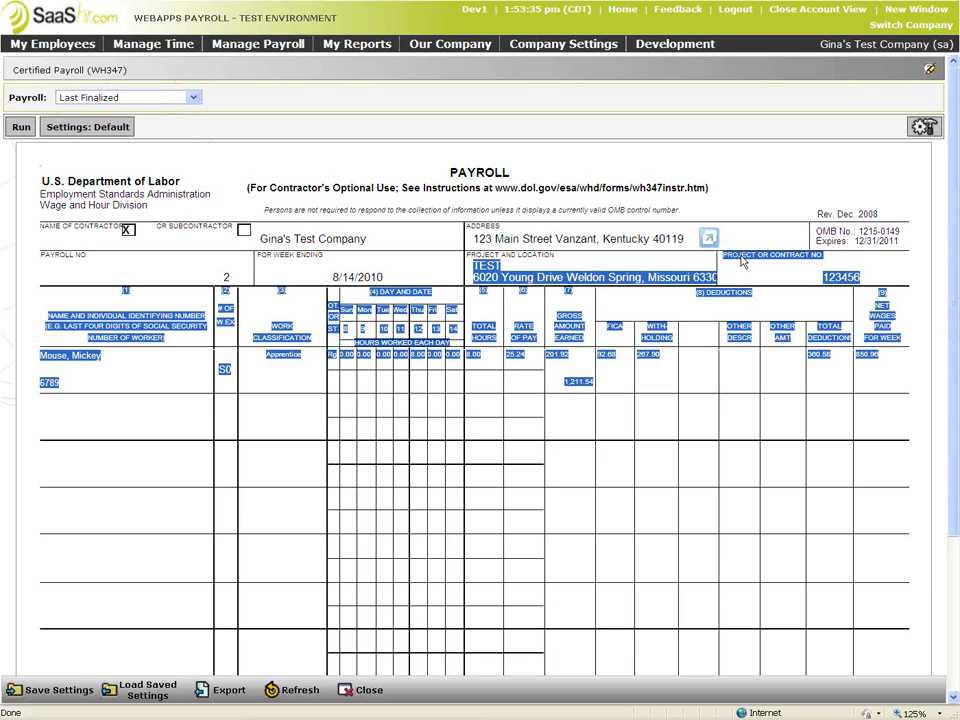
click(760, 268)
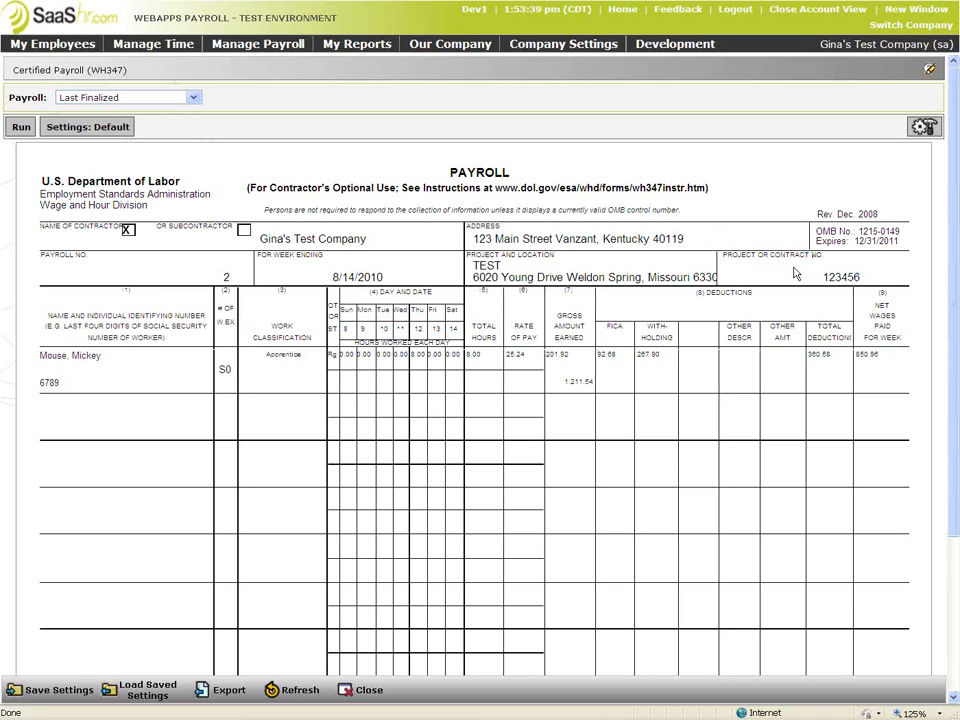
drag(866, 283, 827, 281)
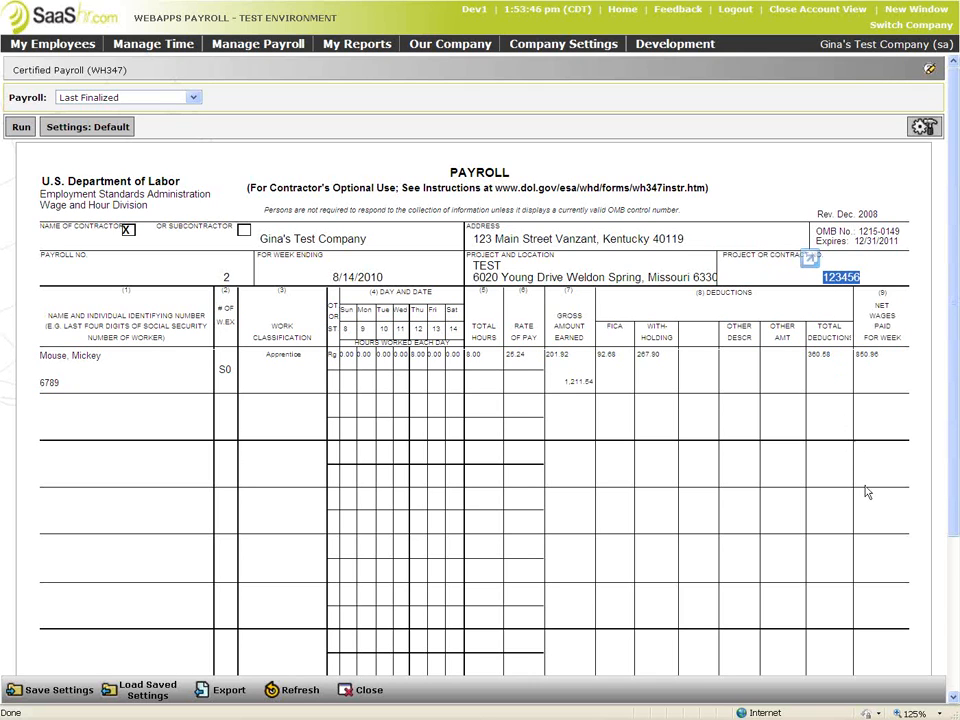
click(841, 274)
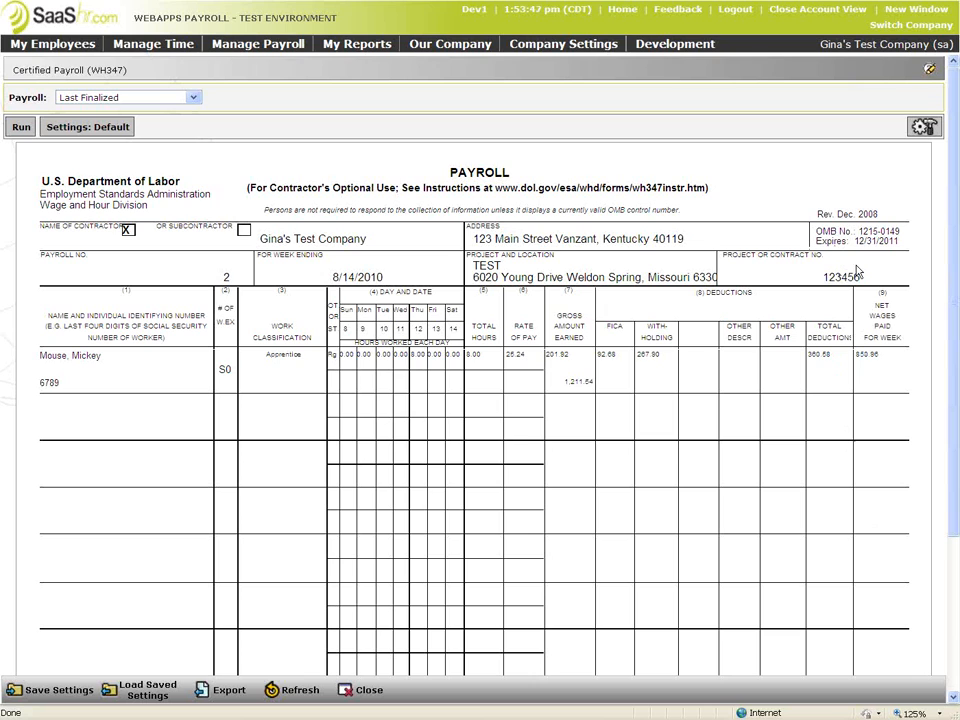